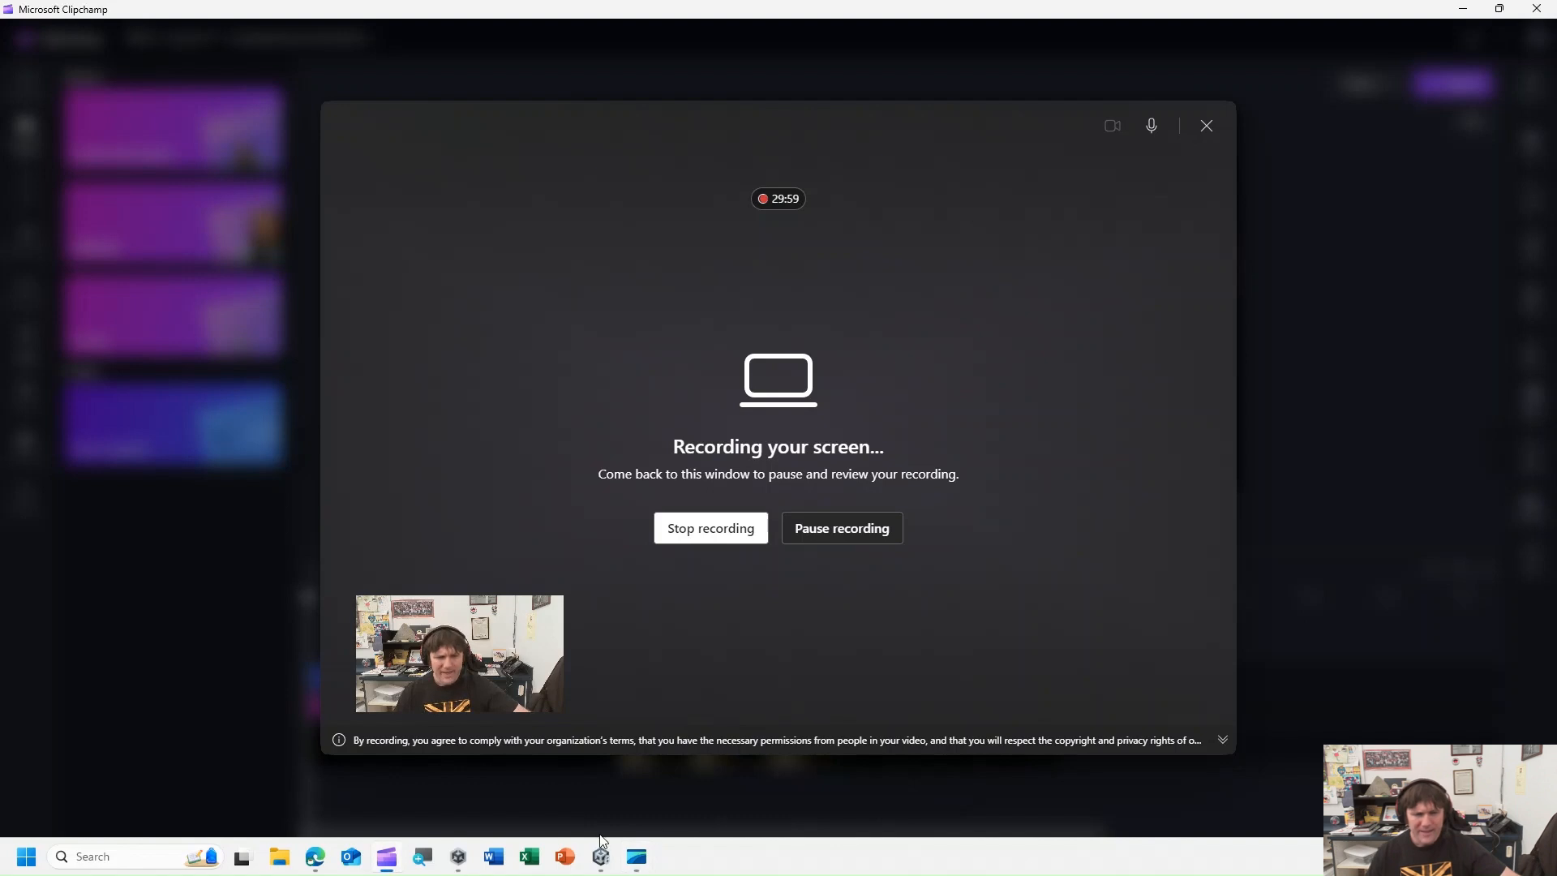
Switch to the Unity editor and add an Animator component to the Enemy object.
{"action": "left_click", "coordinate": [601, 857]}
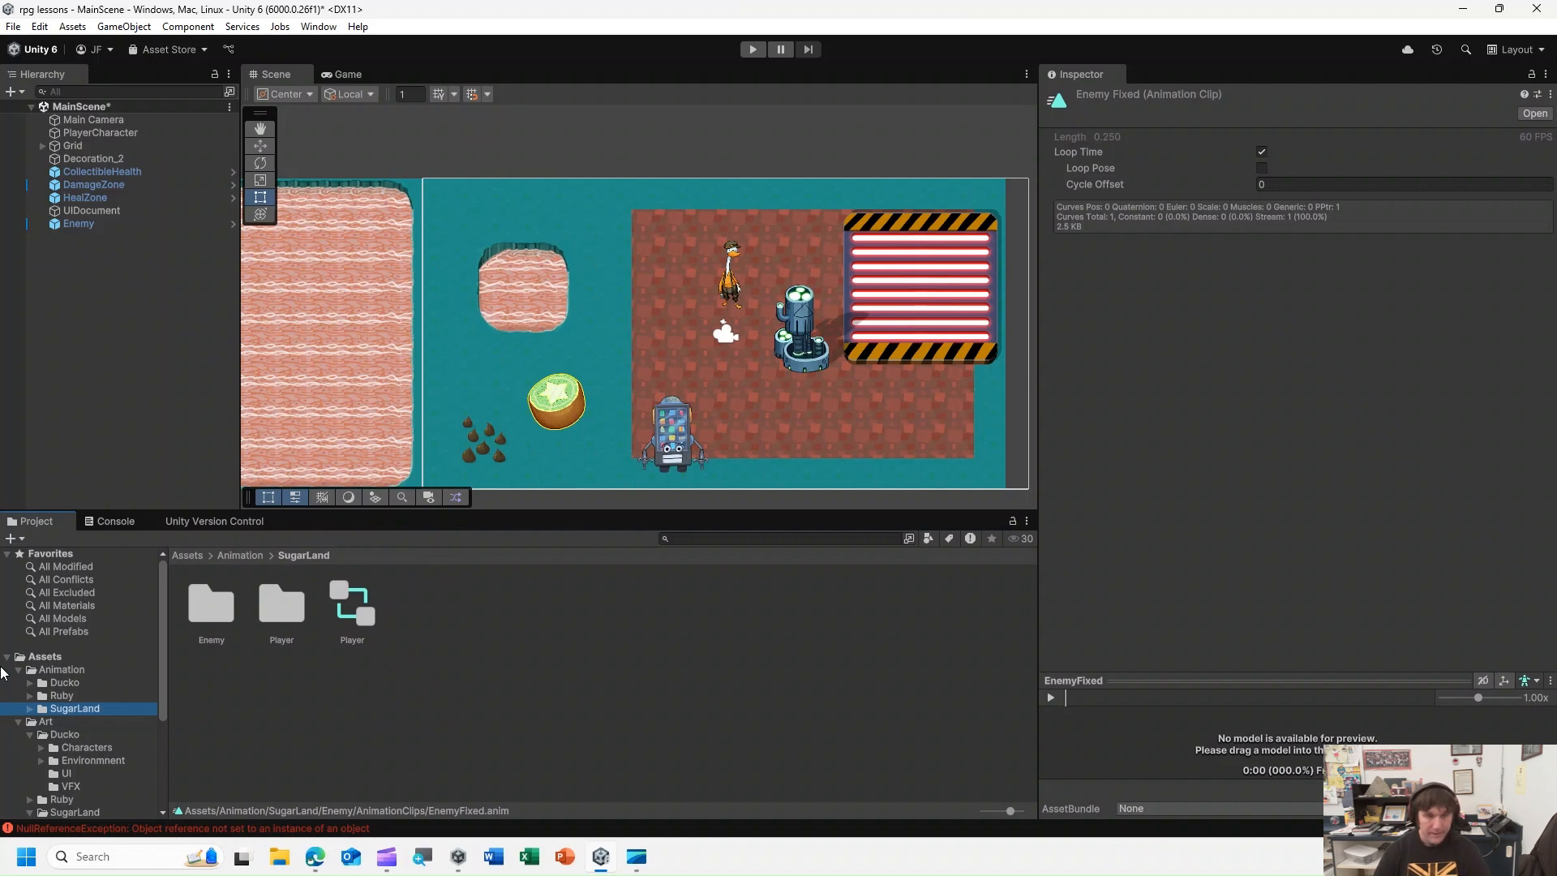
{"action": "left_click", "coordinate": [151, 224]}
{"action": "scroll", "coordinate": [1282, 610], "scroll_direction": "down", "scroll_amount": 3}
{"action": "scroll", "coordinate": [1176, 673], "scroll_direction": "down", "scroll_amount": 5}
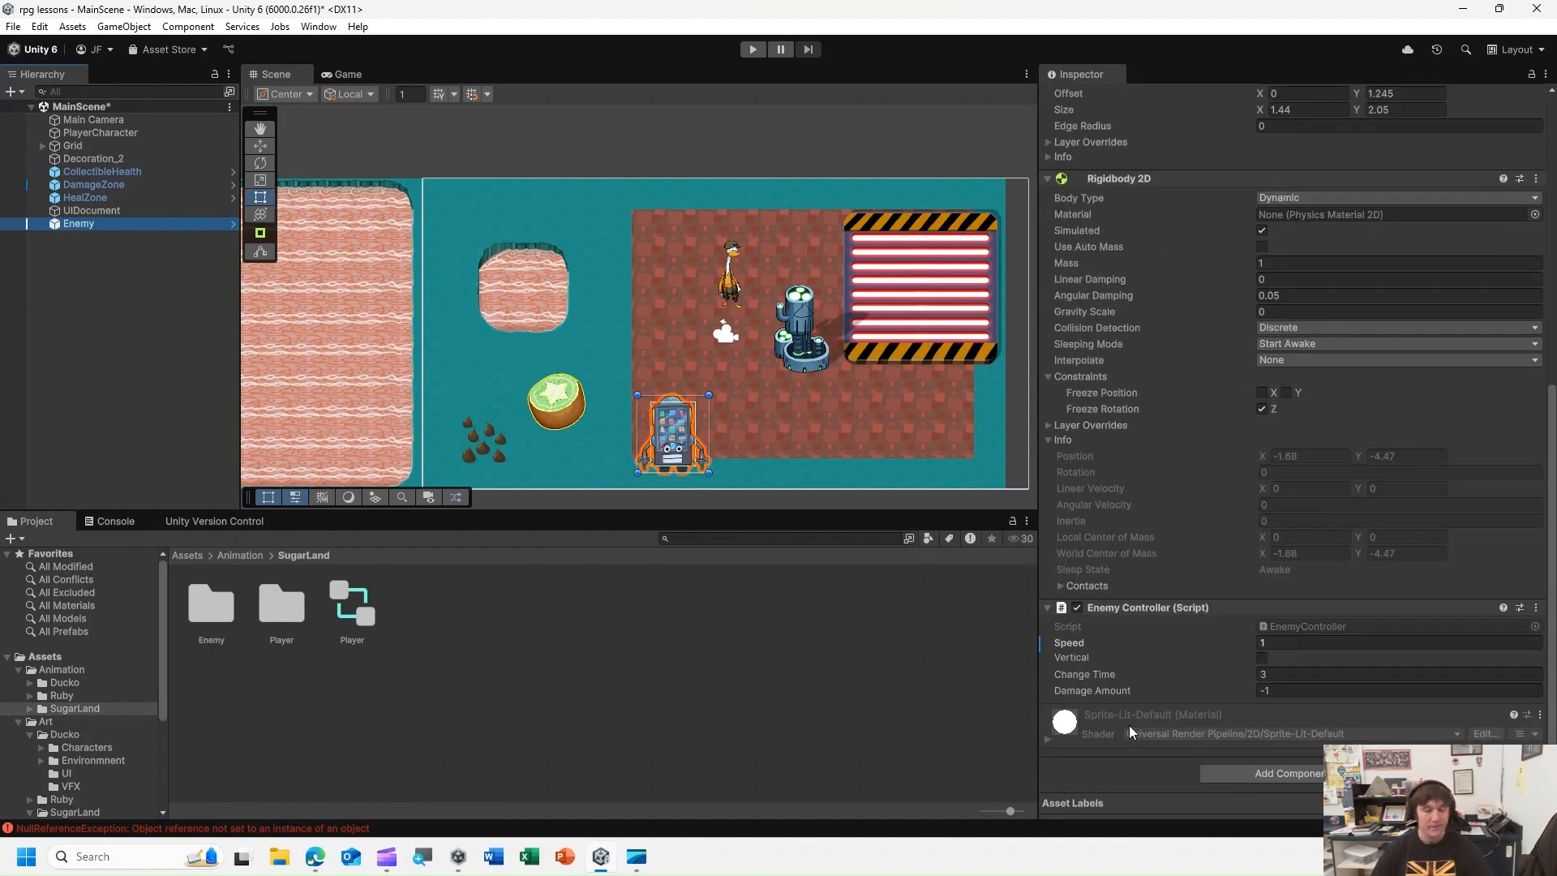
{"action": "left_click", "coordinate": [1255, 776]}
{"action": "type", "text": "ani"}
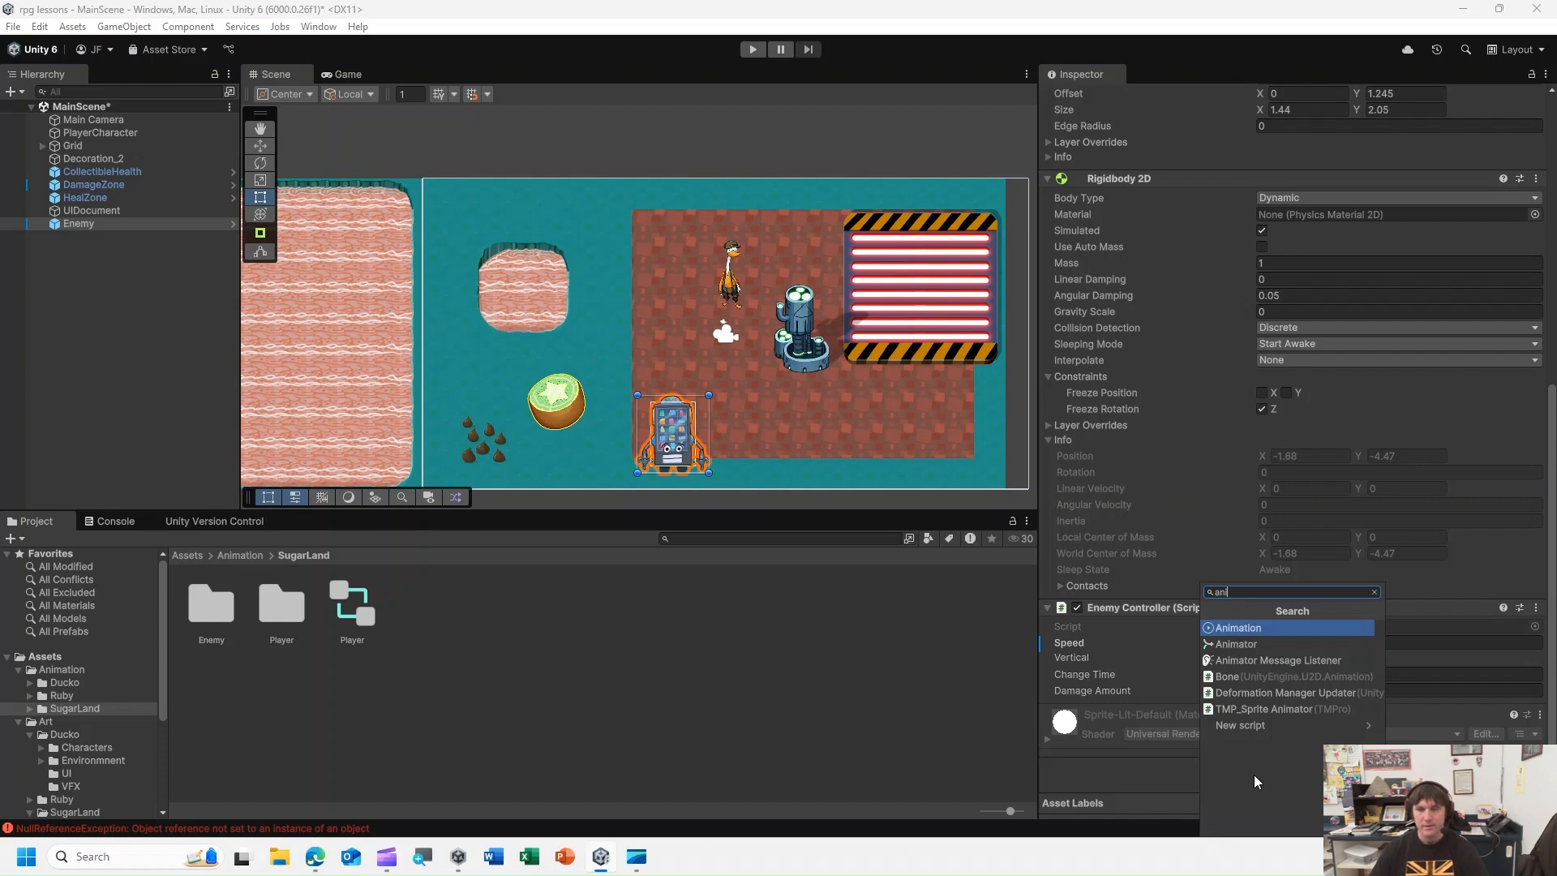
{"action": "left_click", "coordinate": [1263, 645]}
{"action": "scroll", "coordinate": [1241, 616], "scroll_direction": "down", "scroll_amount": 3}
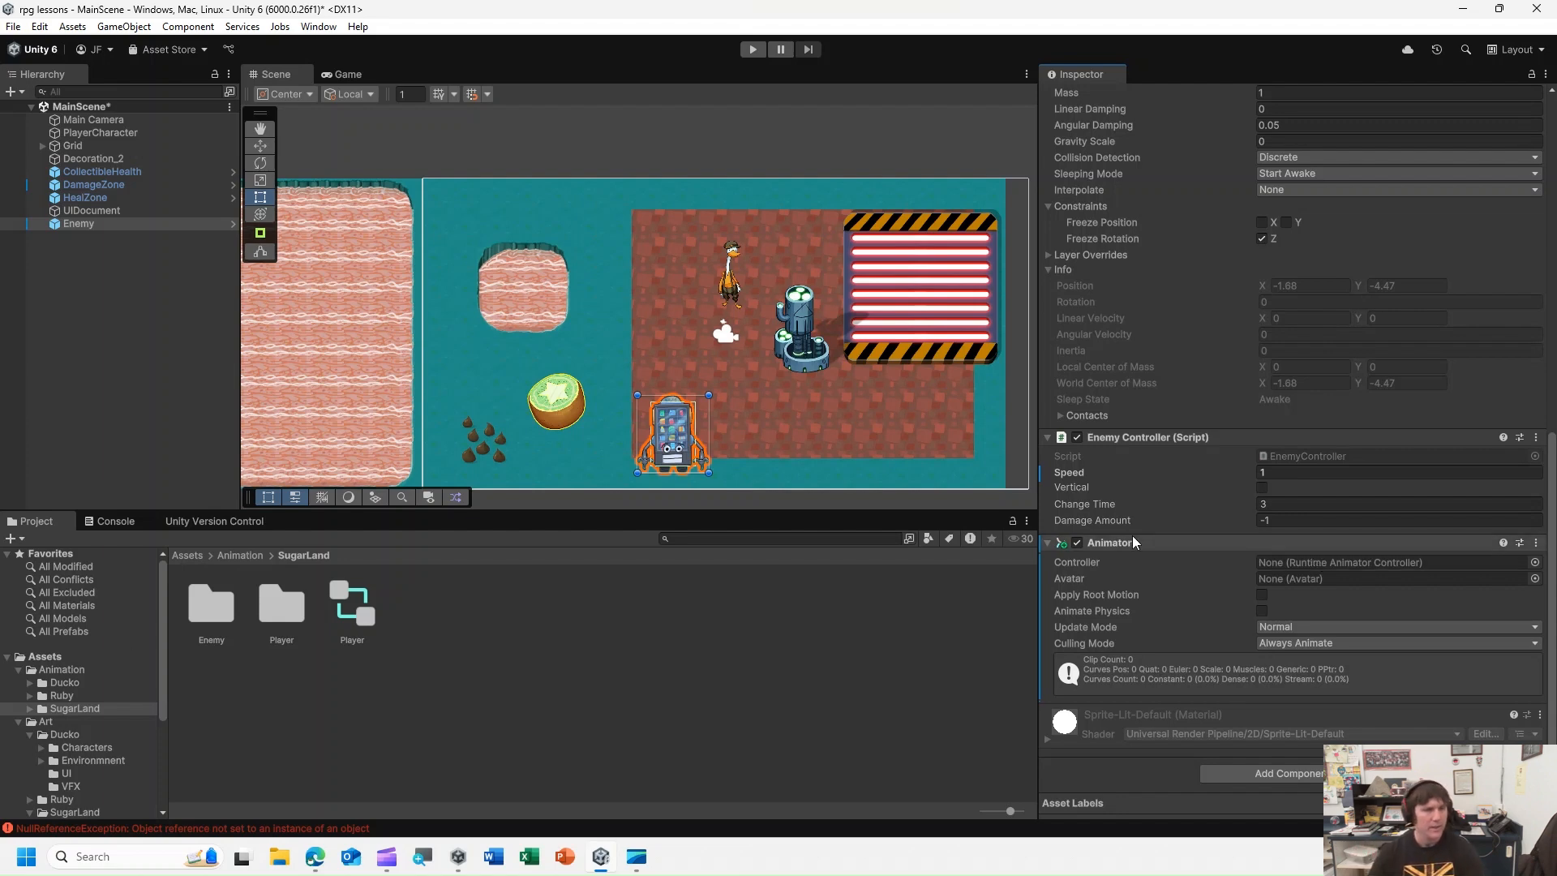
Create an Animator Controller named Enemy in the Assets/Animation folder.
{"action": "left_click", "coordinate": [56, 668]}
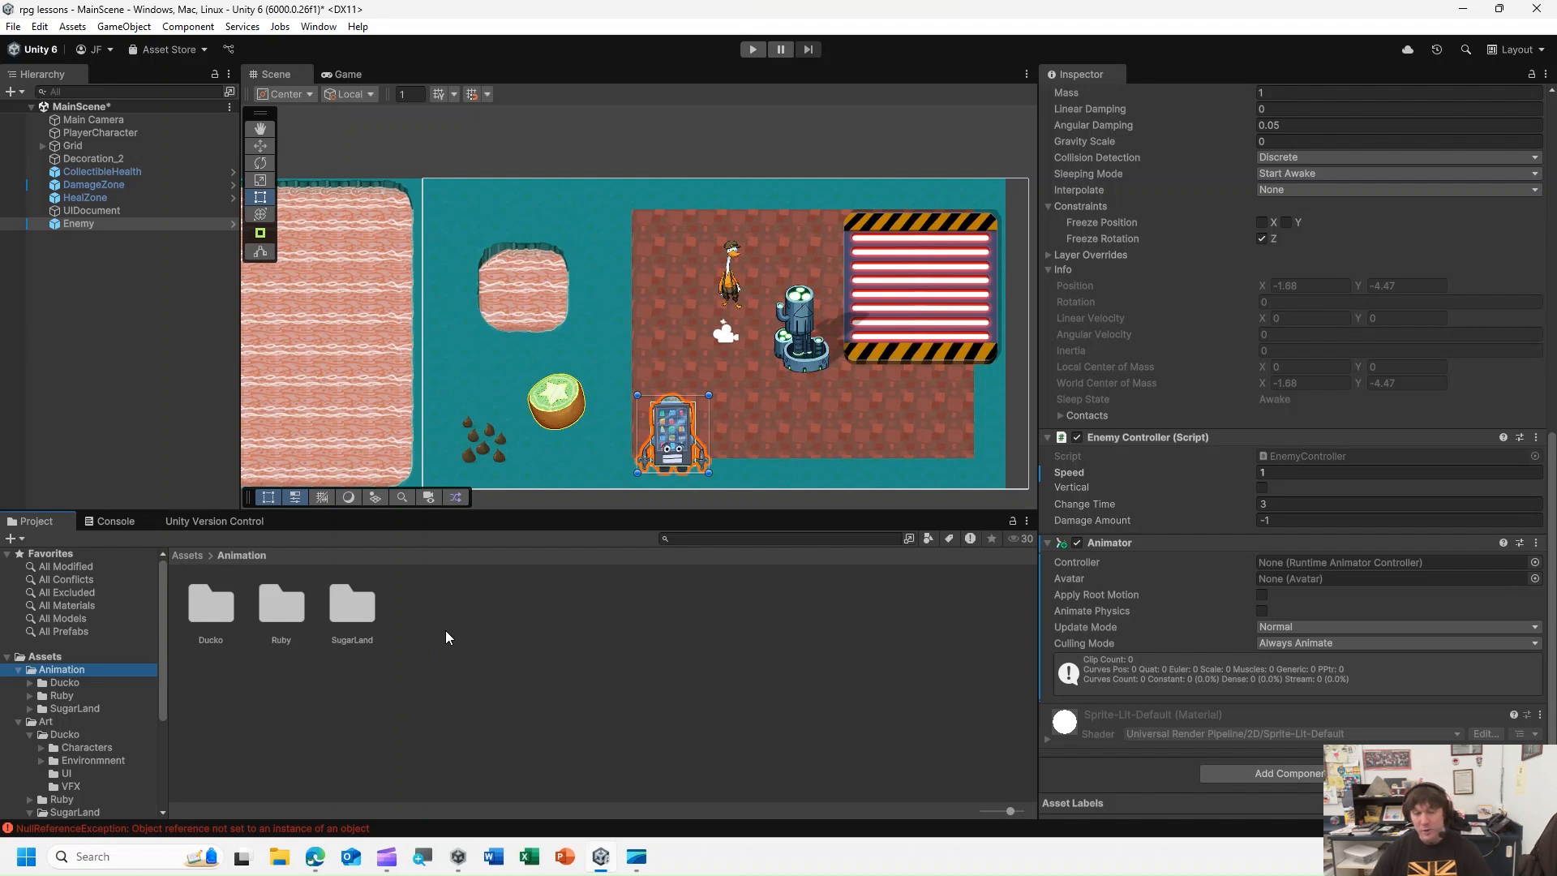
{"action": "right_click", "coordinate": [465, 621]}
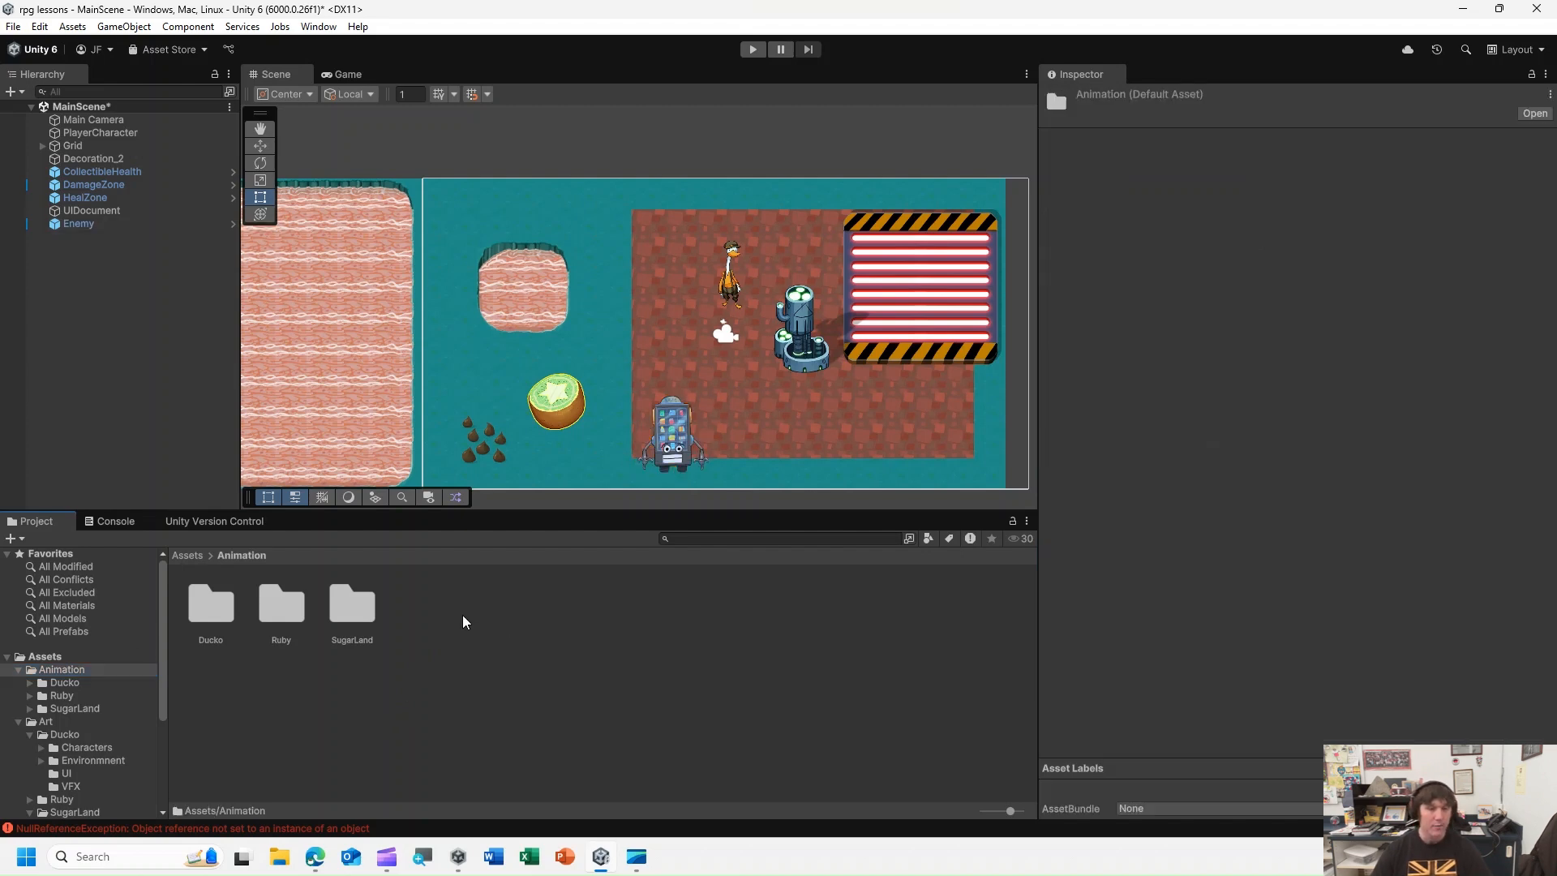
{"action": "mouse_move", "coordinate": [532, 162]}
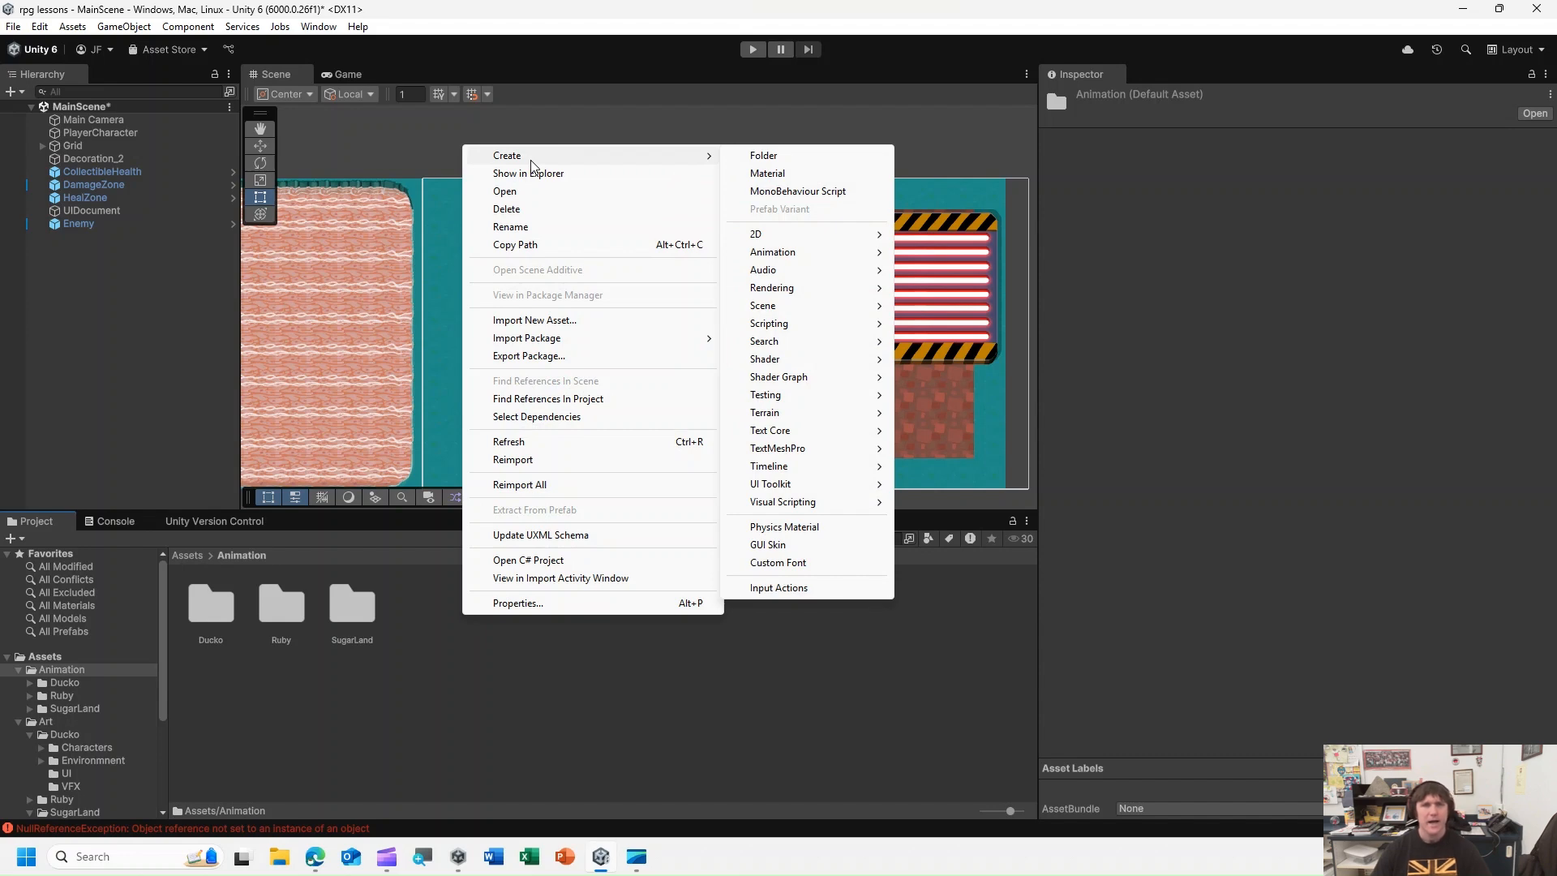
{"action": "mouse_move", "coordinate": [879, 258]}
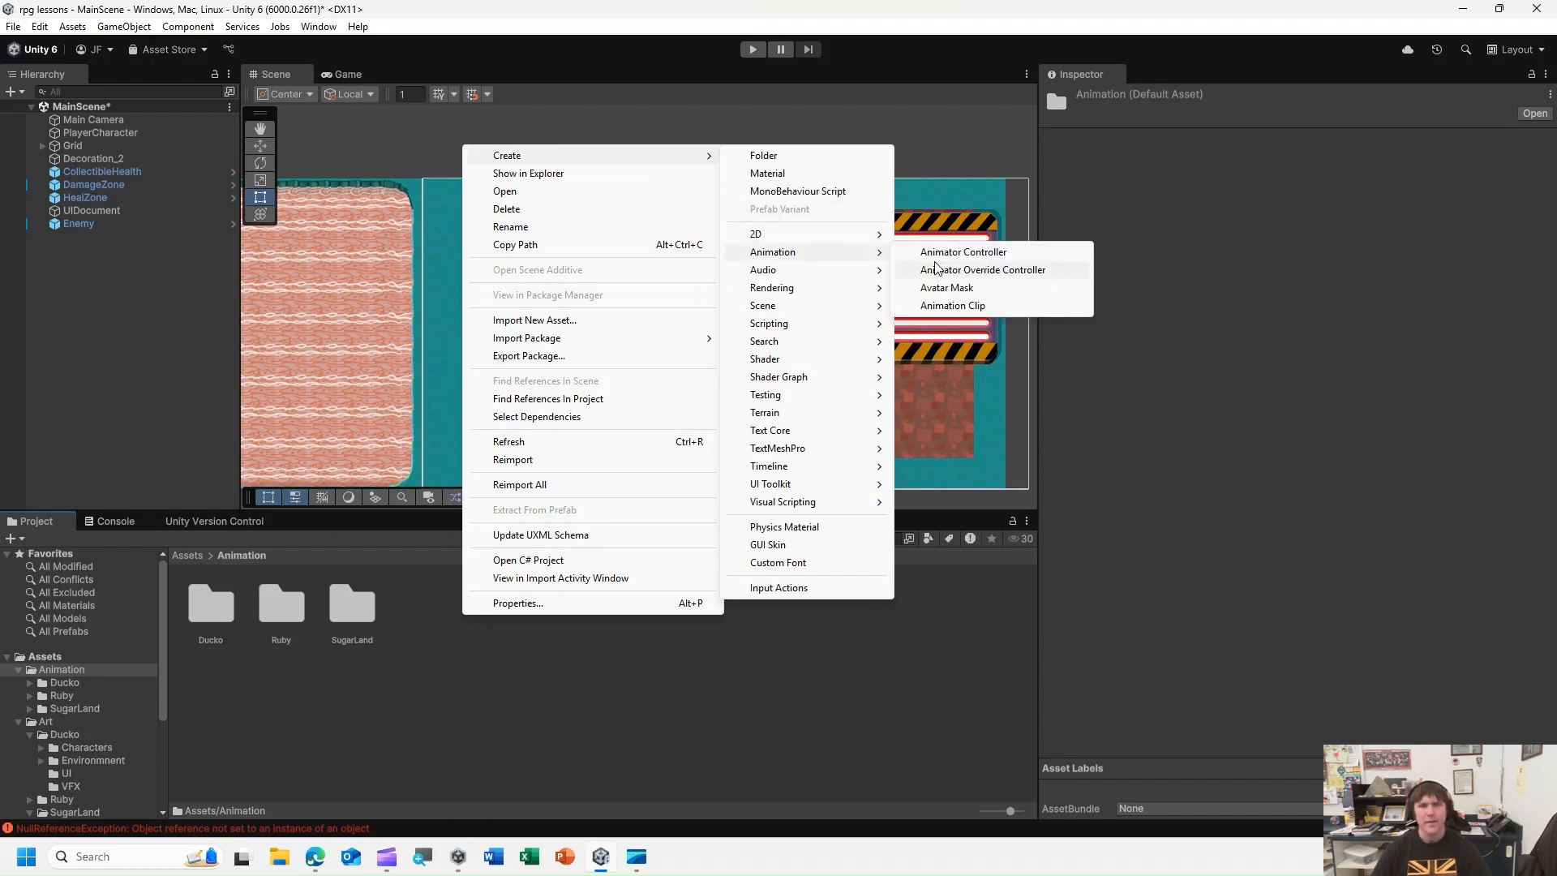
{"action": "left_click", "coordinate": [957, 253]}
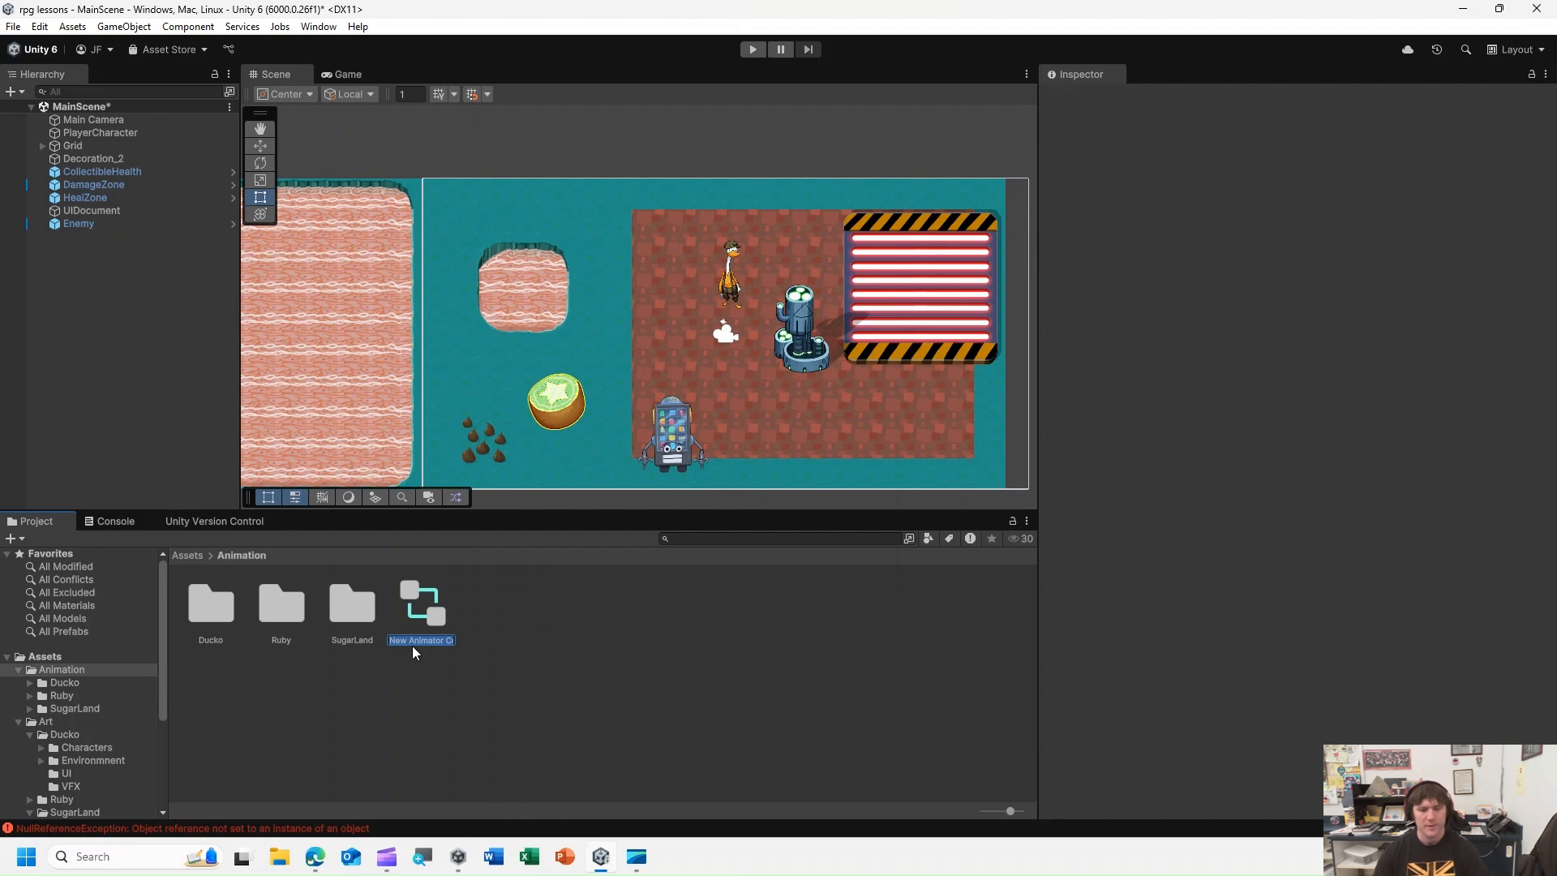
{"action": "type", "text": "E"}
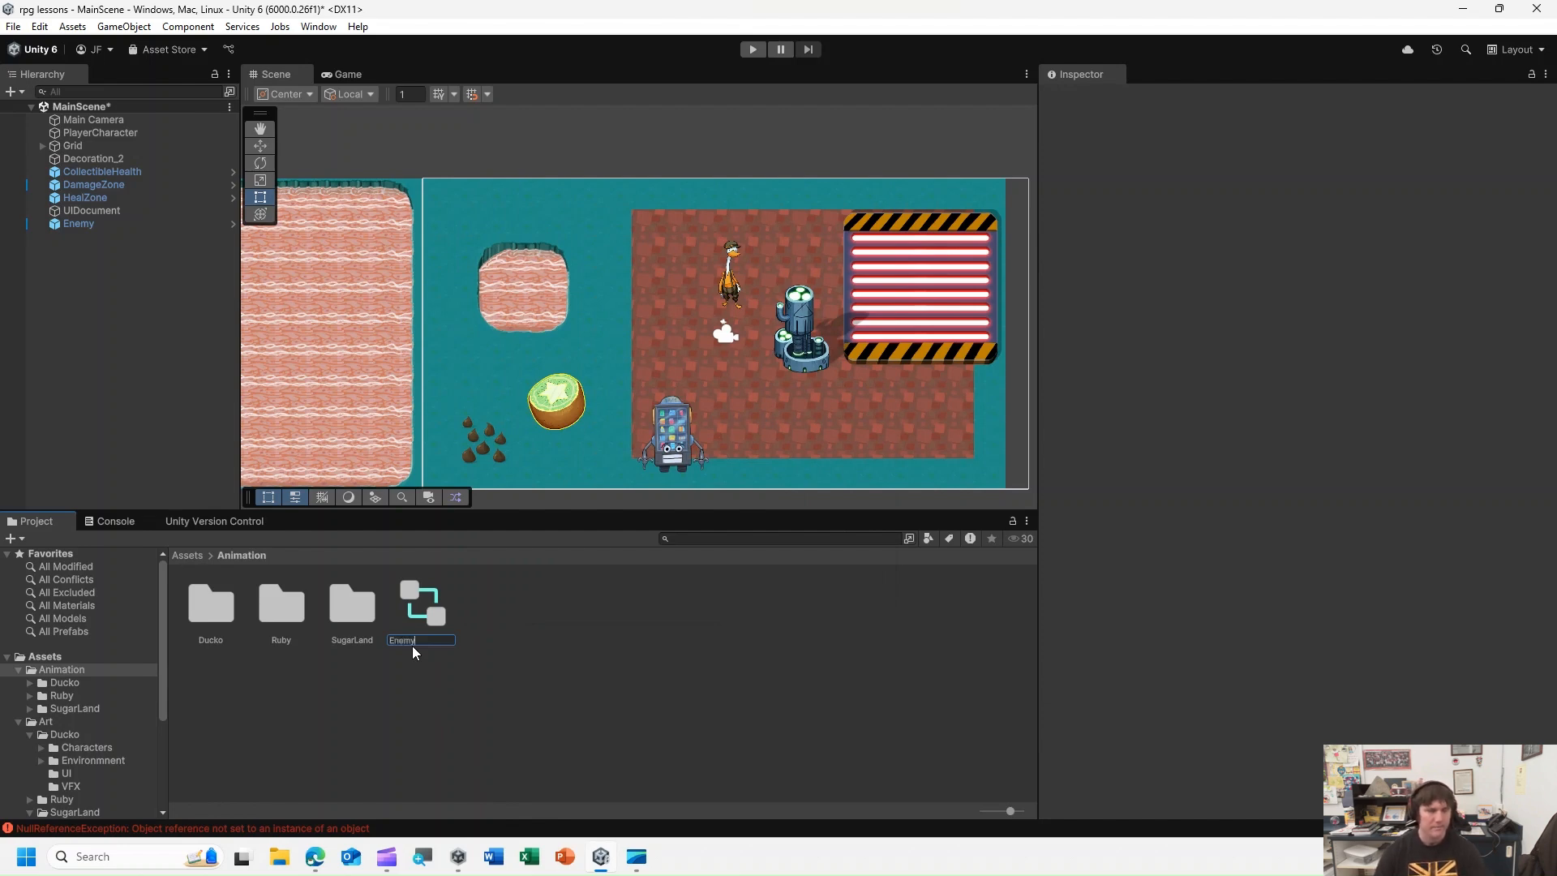
{"action": "type", "text": "nemy"}
{"action": "key", "text": "Return"}
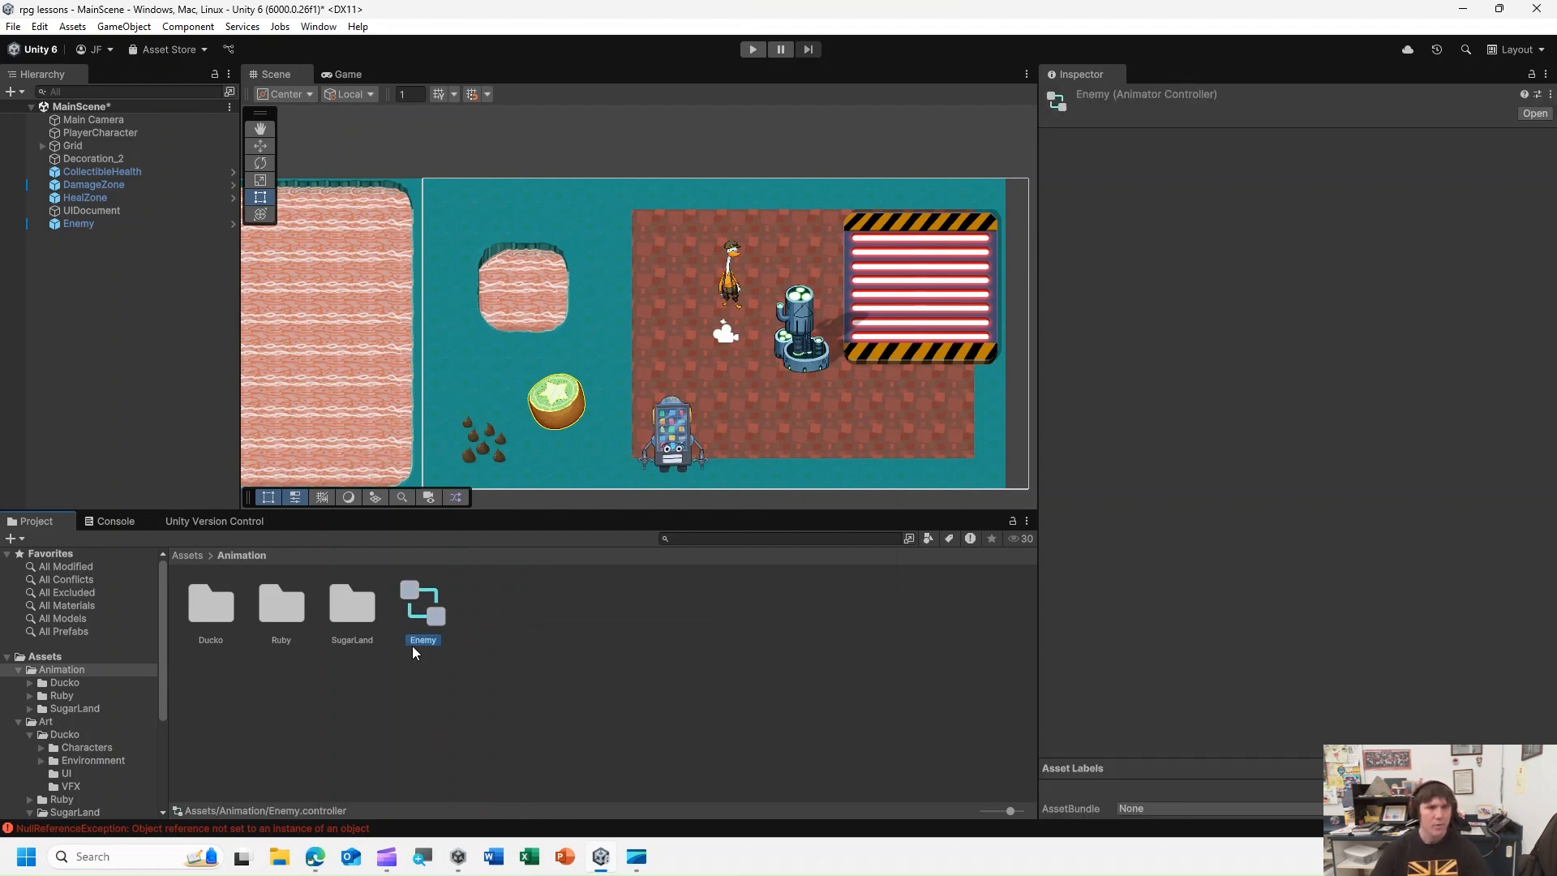
Assign the Enemy animator controller to the Controller property of the Enemy object's Animator component.
{"action": "left_click", "coordinate": [93, 227]}
{"action": "scroll", "coordinate": [1138, 459], "scroll_direction": "down", "scroll_amount": 10}
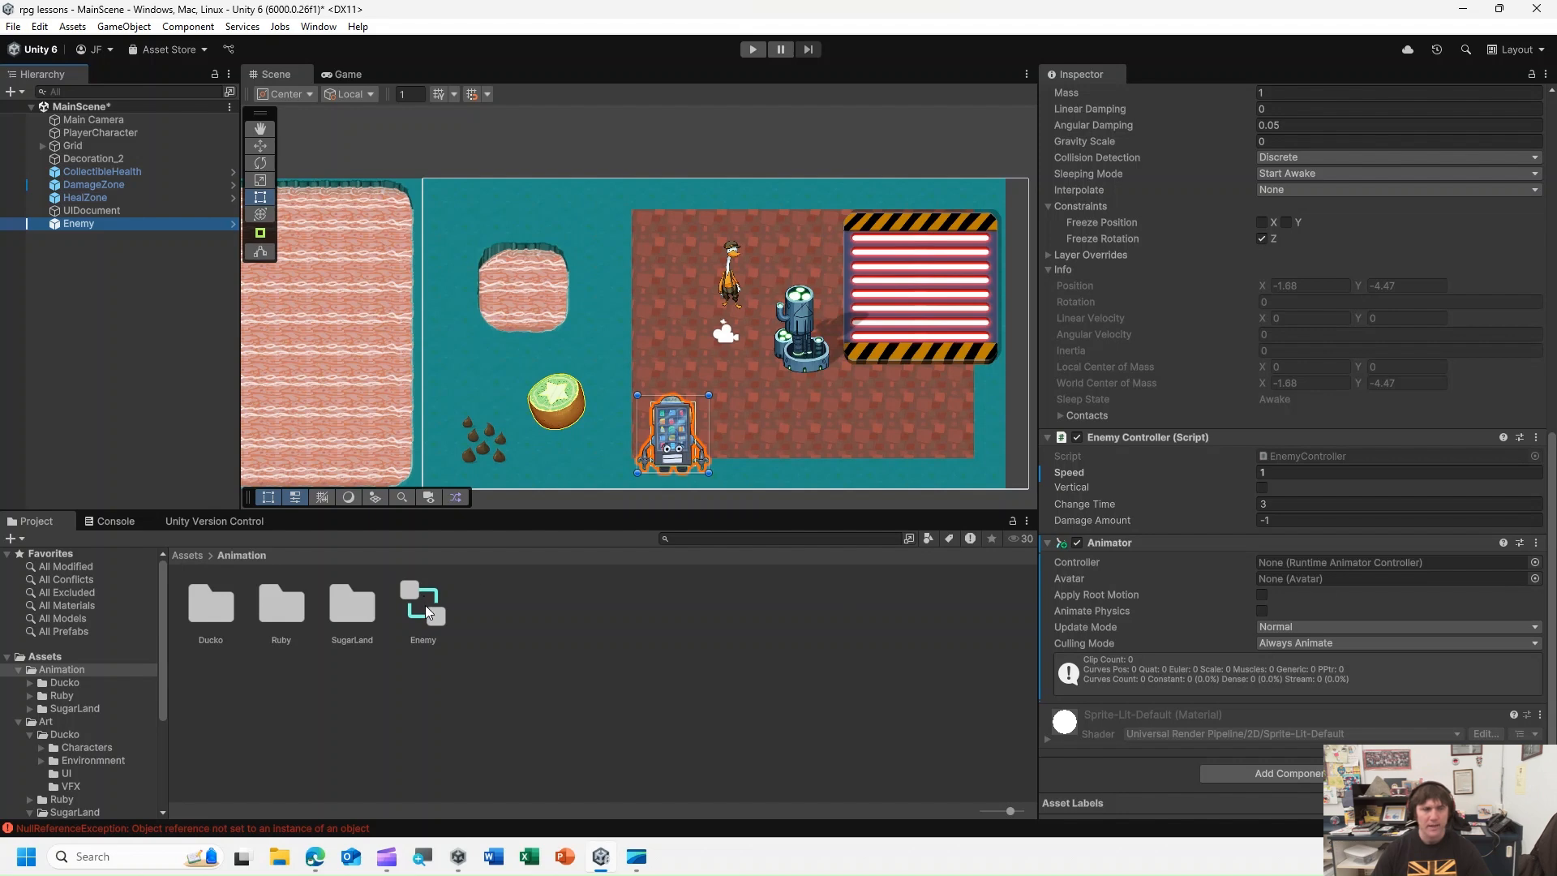
{"action": "left_click_drag", "start_coordinate": [425, 605], "coordinate": [1316, 563]}
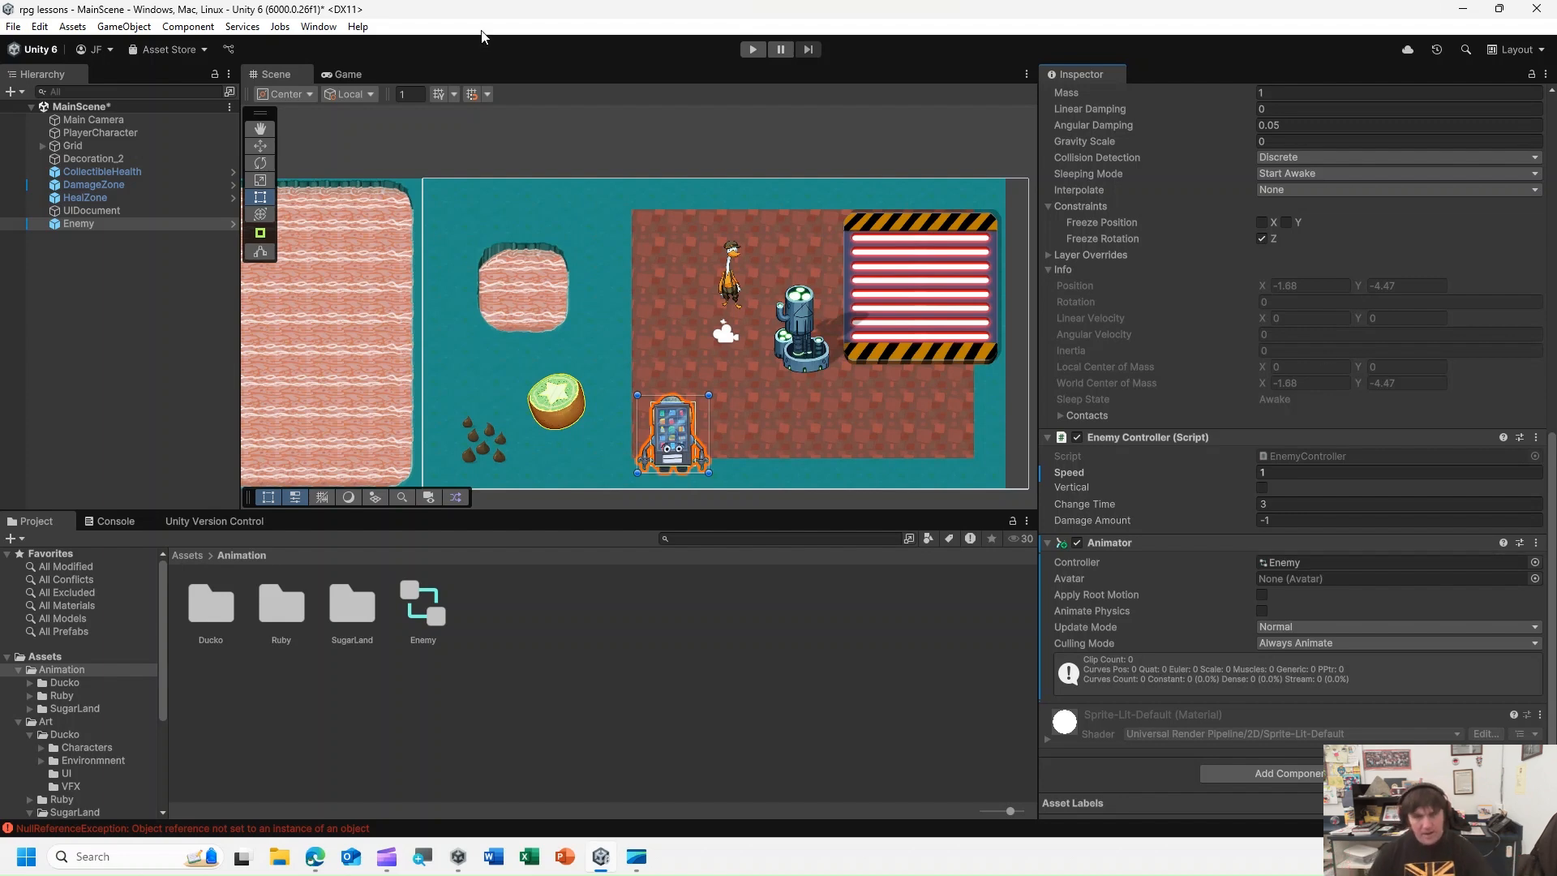
{"action": "left_click", "coordinate": [435, 621]}
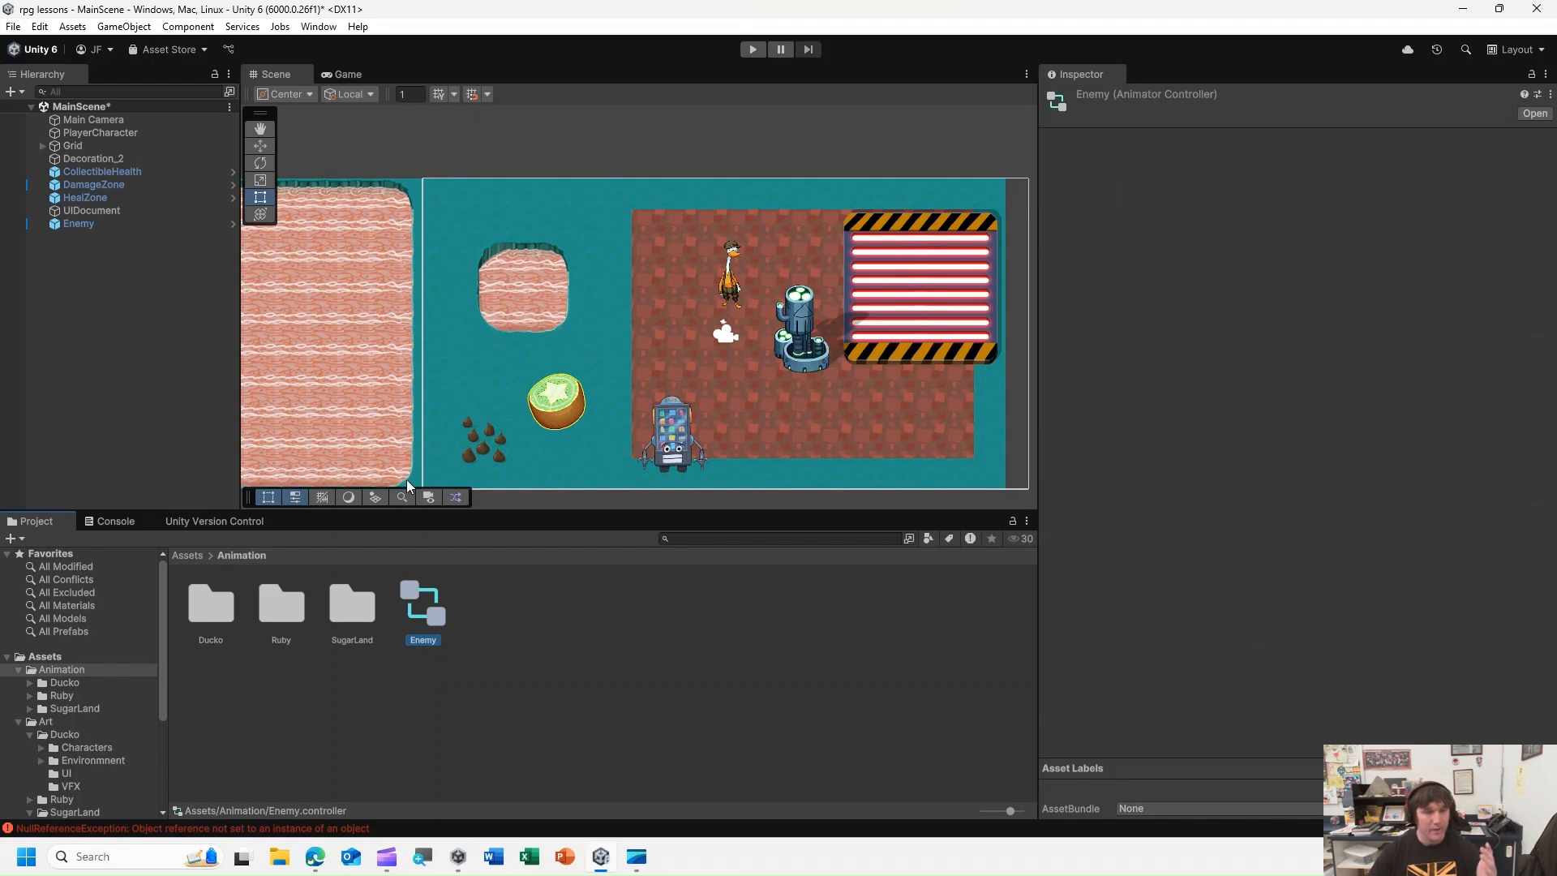
Open the Animation window for the Enemy object, then resize and move it clear of the project assets.
{"action": "left_click", "coordinate": [95, 237]}
{"action": "left_click", "coordinate": [92, 229]}
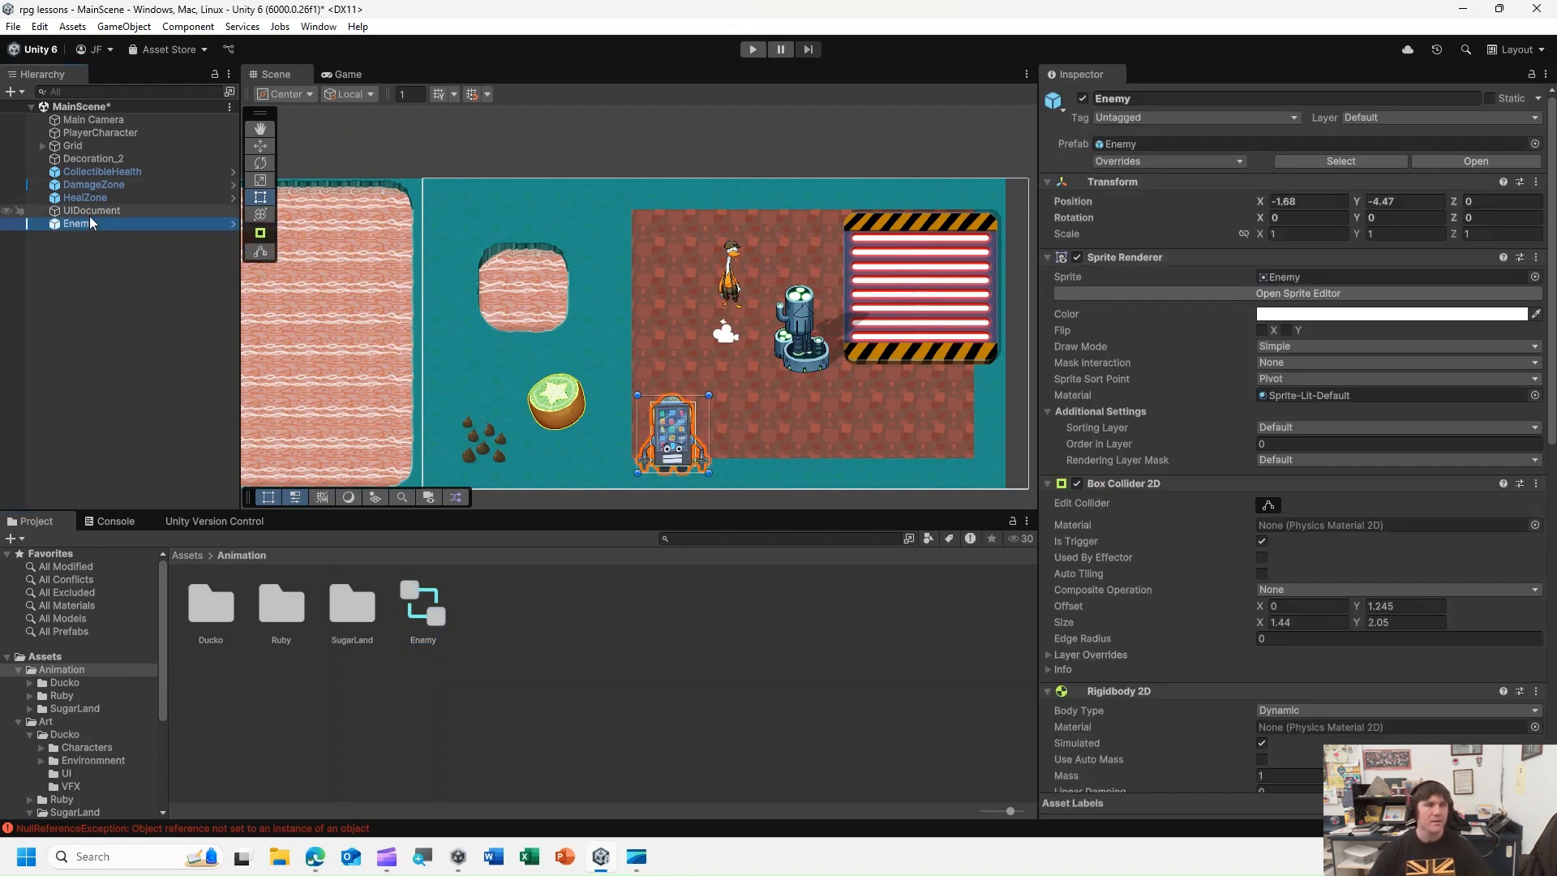
{"action": "left_click", "coordinate": [318, 27]}
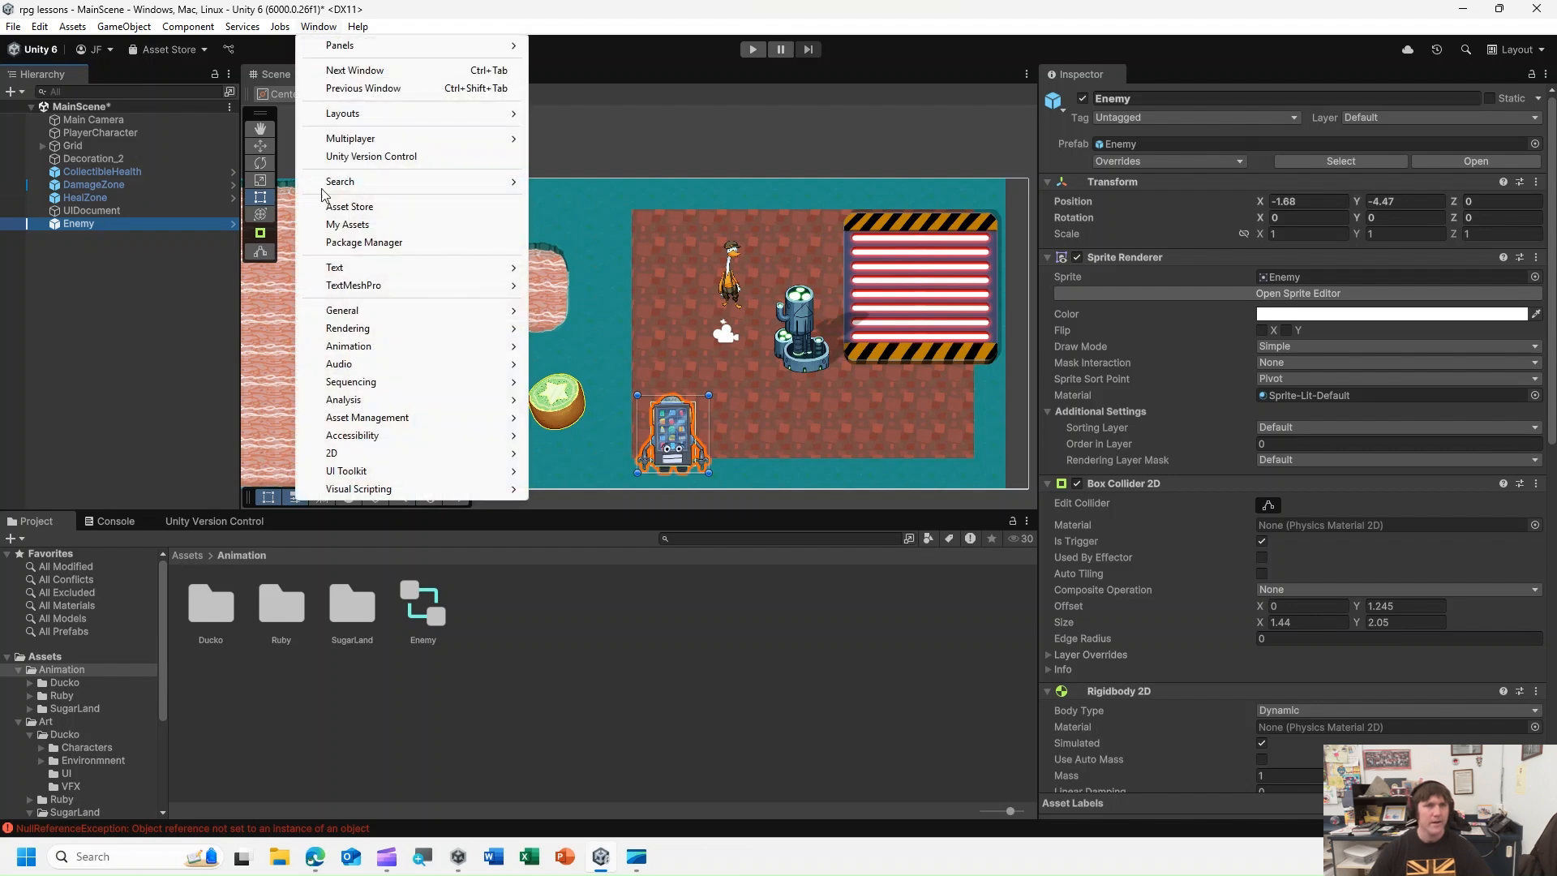
{"action": "mouse_move", "coordinate": [453, 348]}
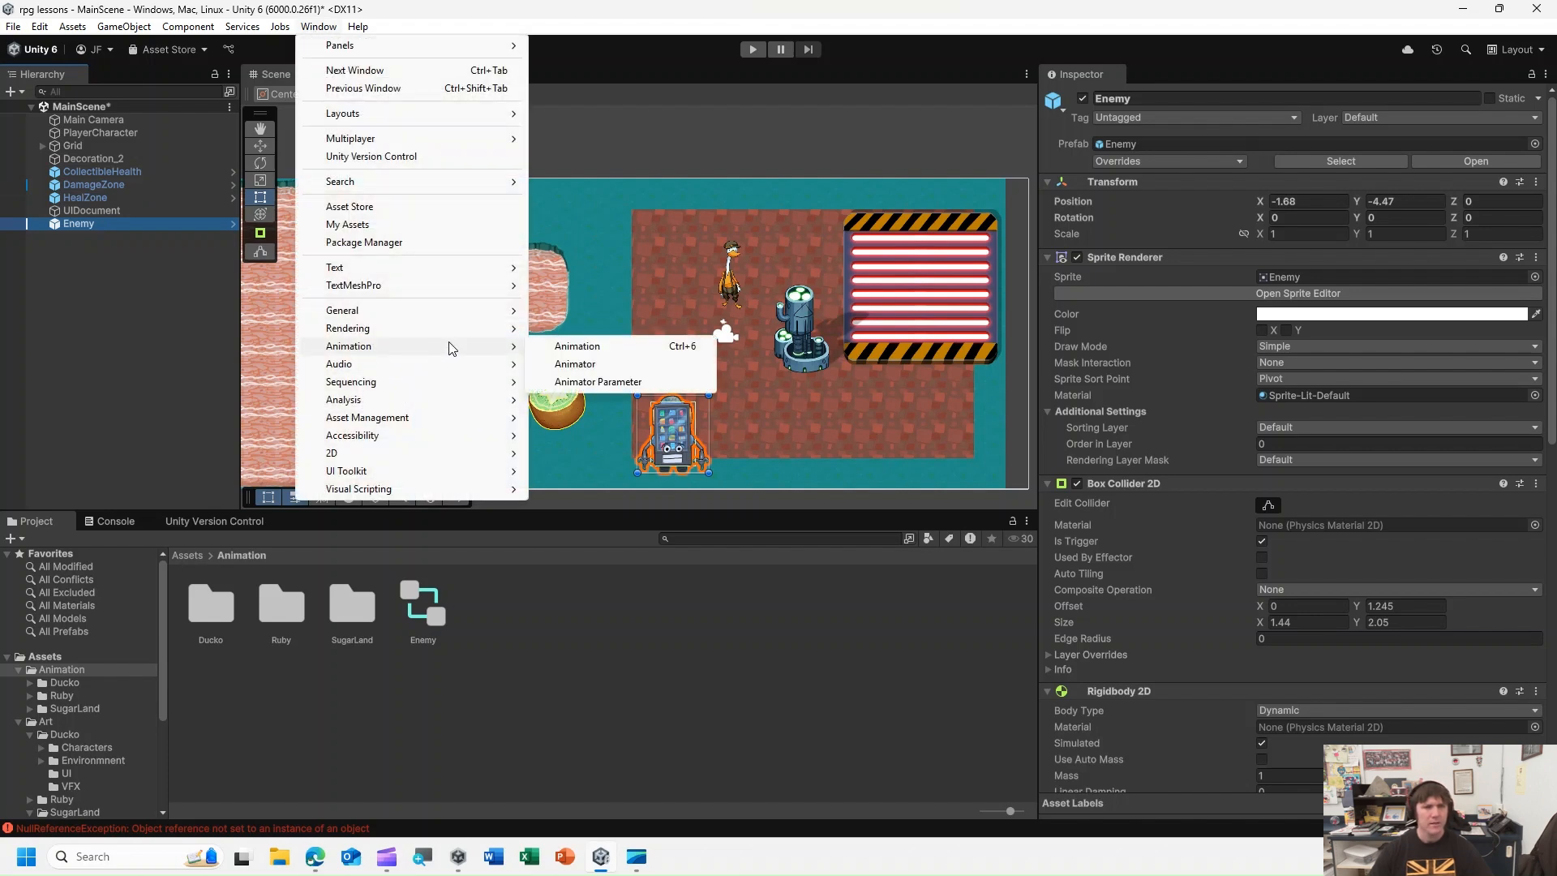
{"action": "left_click", "coordinate": [597, 349]}
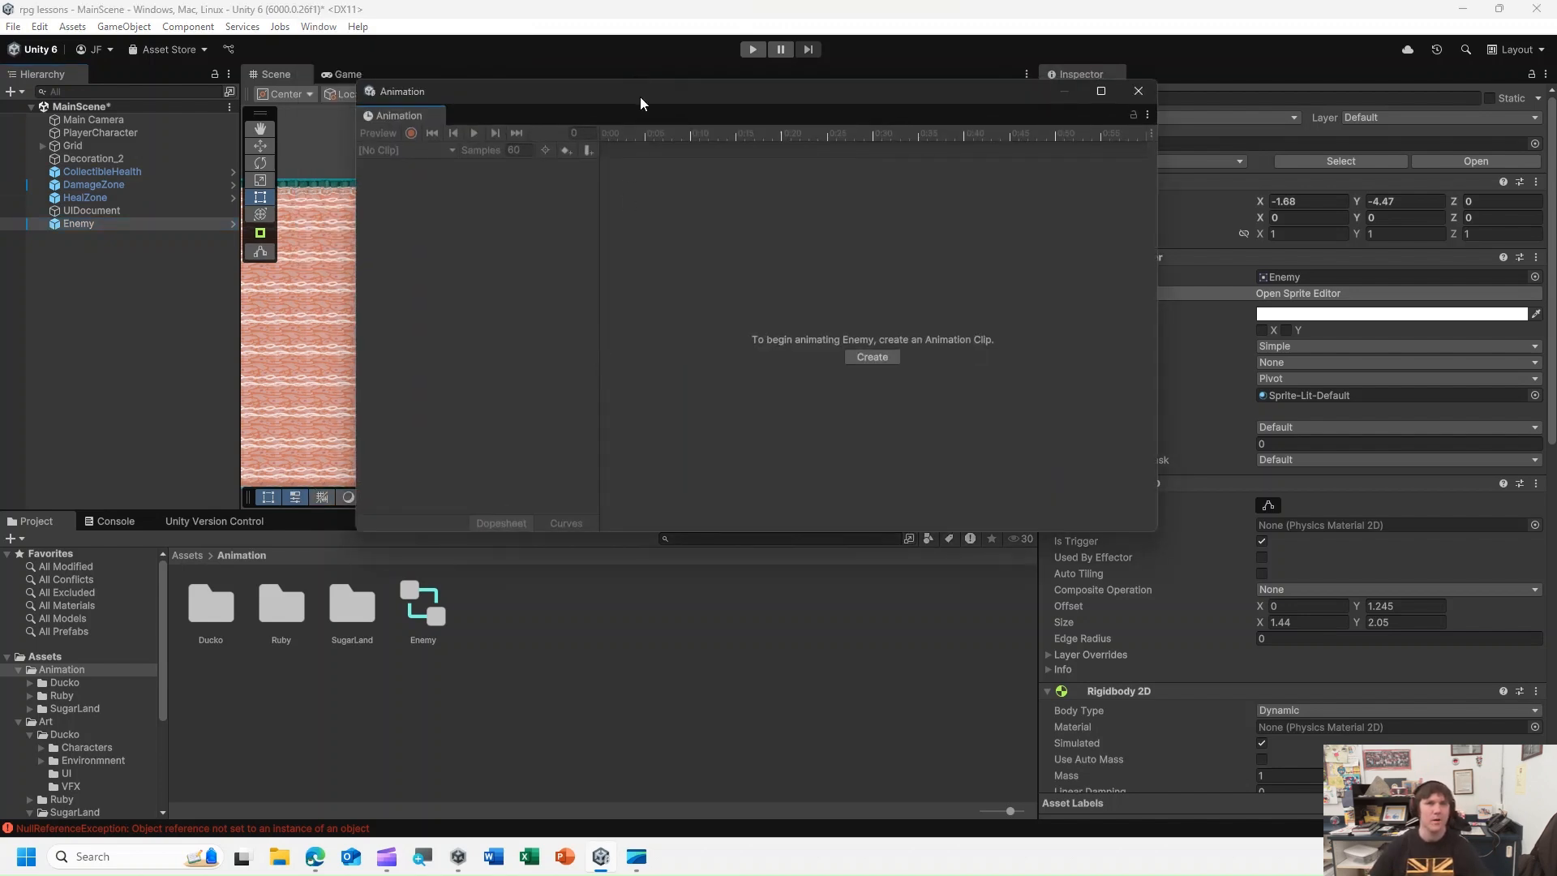
{"action": "left_click_drag", "start_coordinate": [640, 96], "coordinate": [698, 131]}
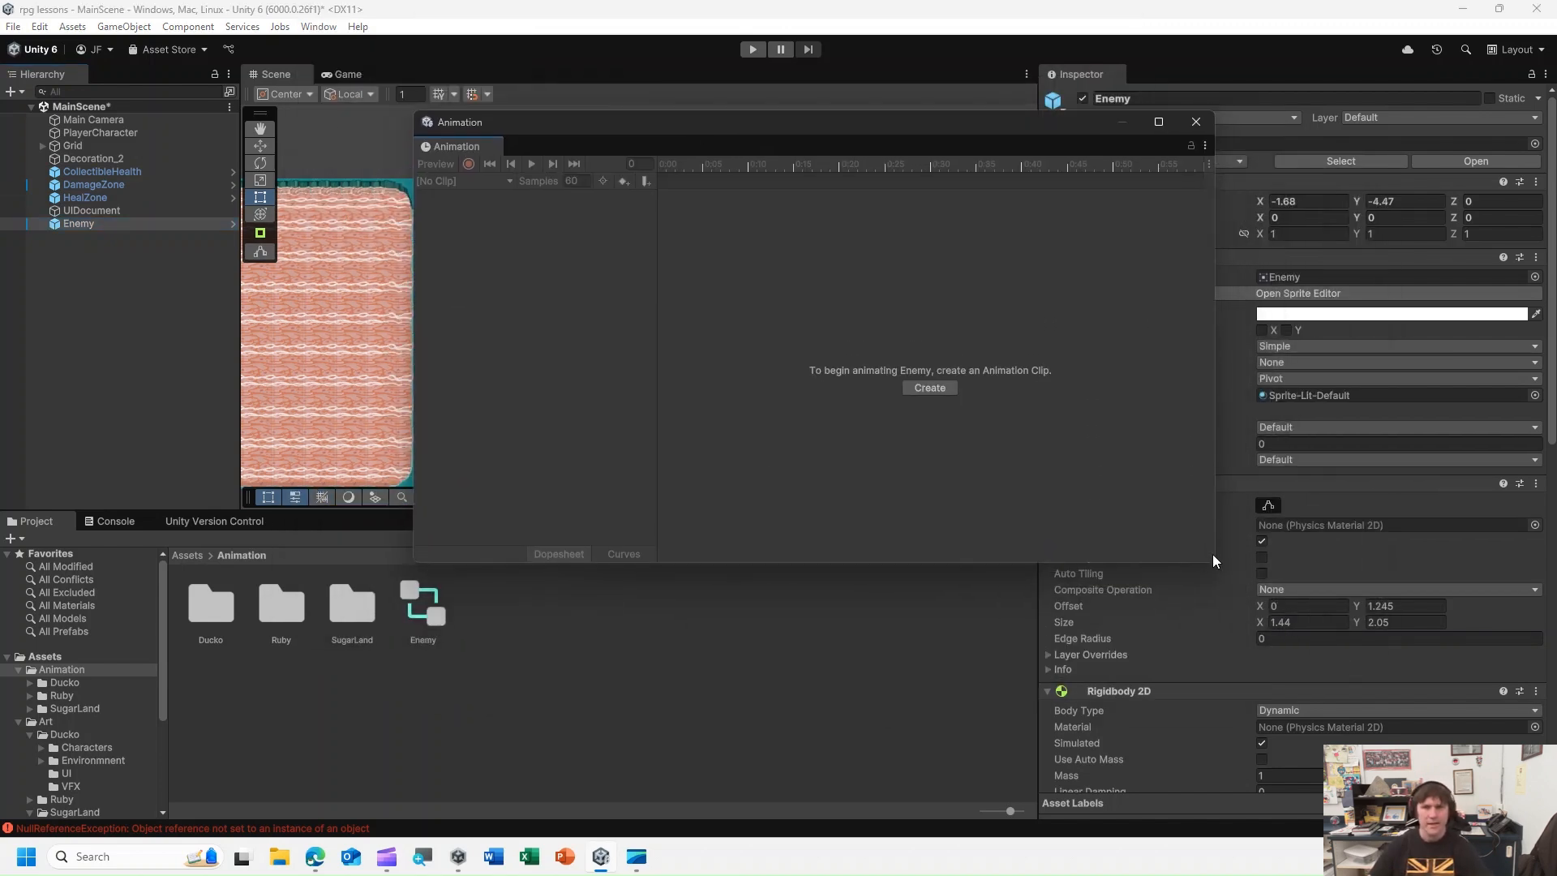
{"action": "left_click_drag", "start_coordinate": [1212, 559], "coordinate": [1122, 621]}
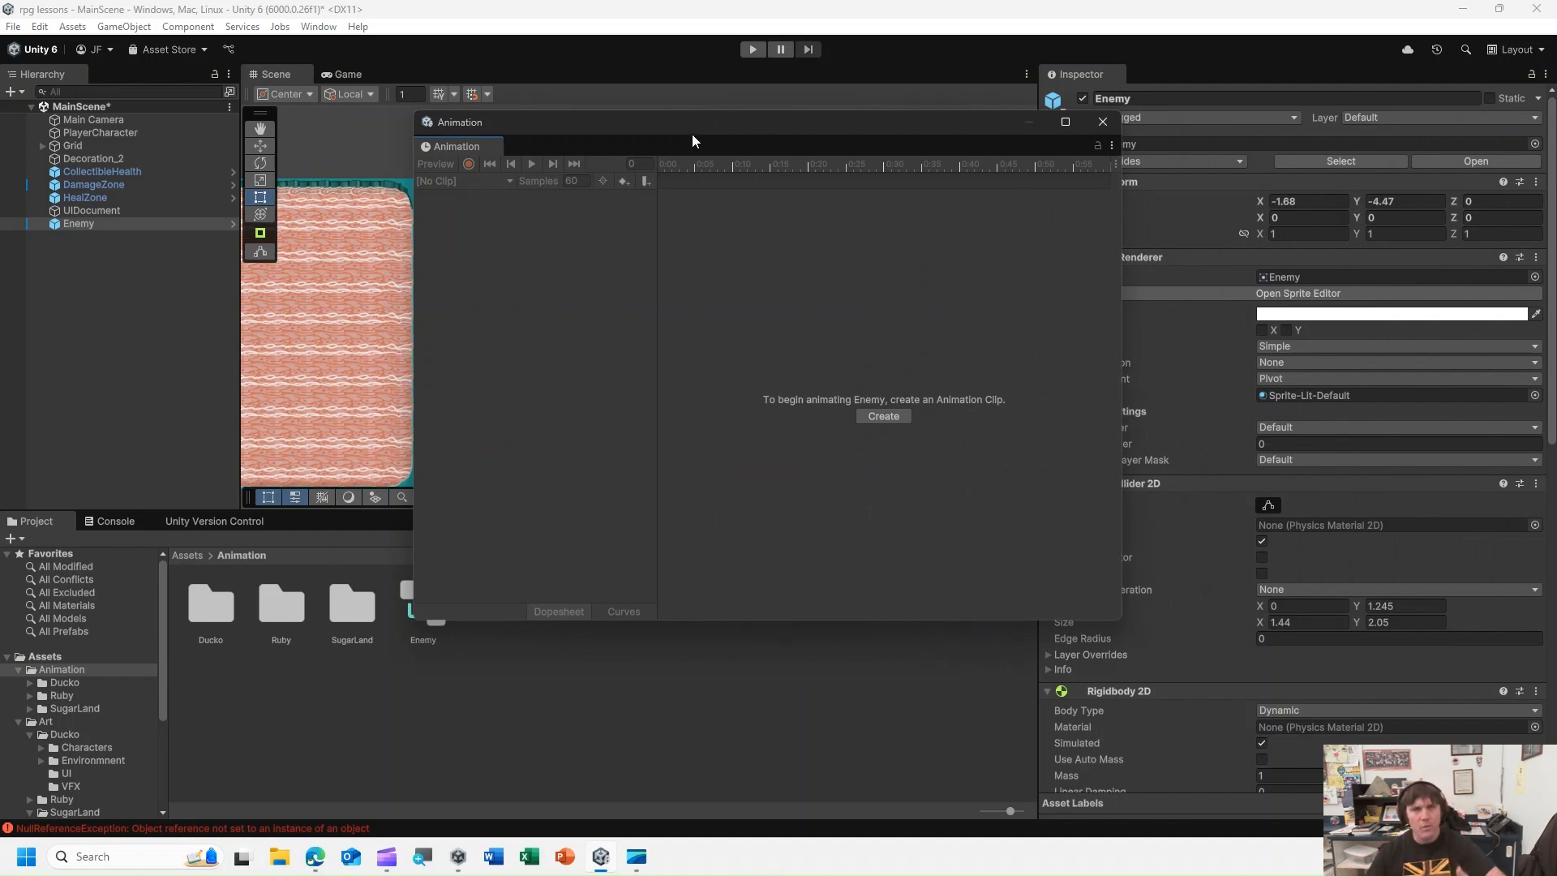
{"action": "left_click_drag", "start_coordinate": [692, 141], "coordinate": [1074, 178]}
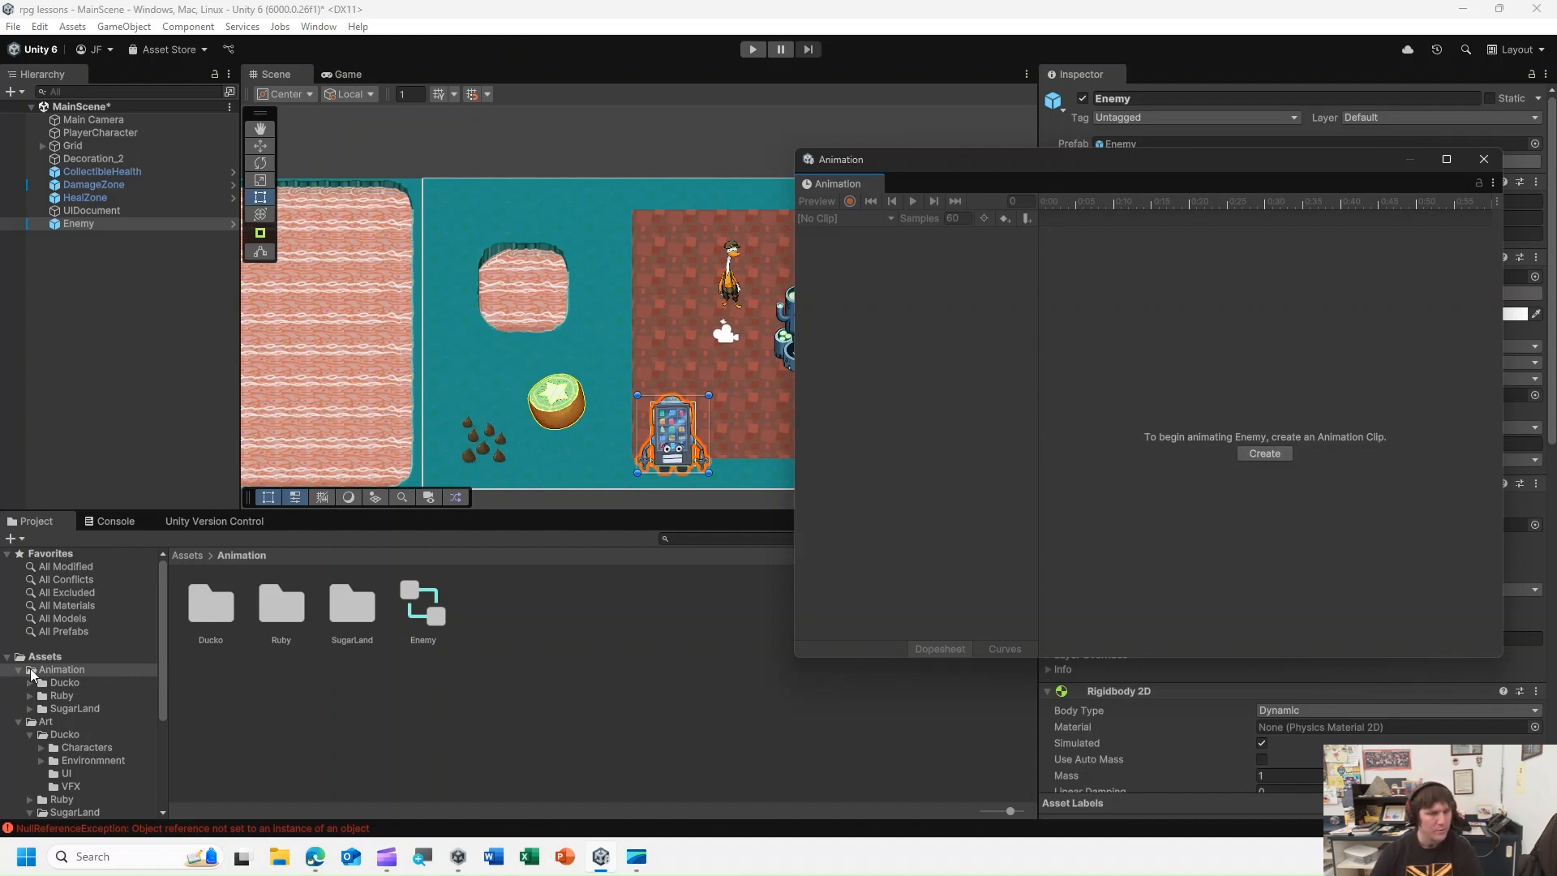
Open the Art/SugarLand/Characters folder and show the individual sprites of EnemySheet.
{"action": "scroll", "coordinate": [42, 724], "scroll_direction": "down", "scroll_amount": 3}
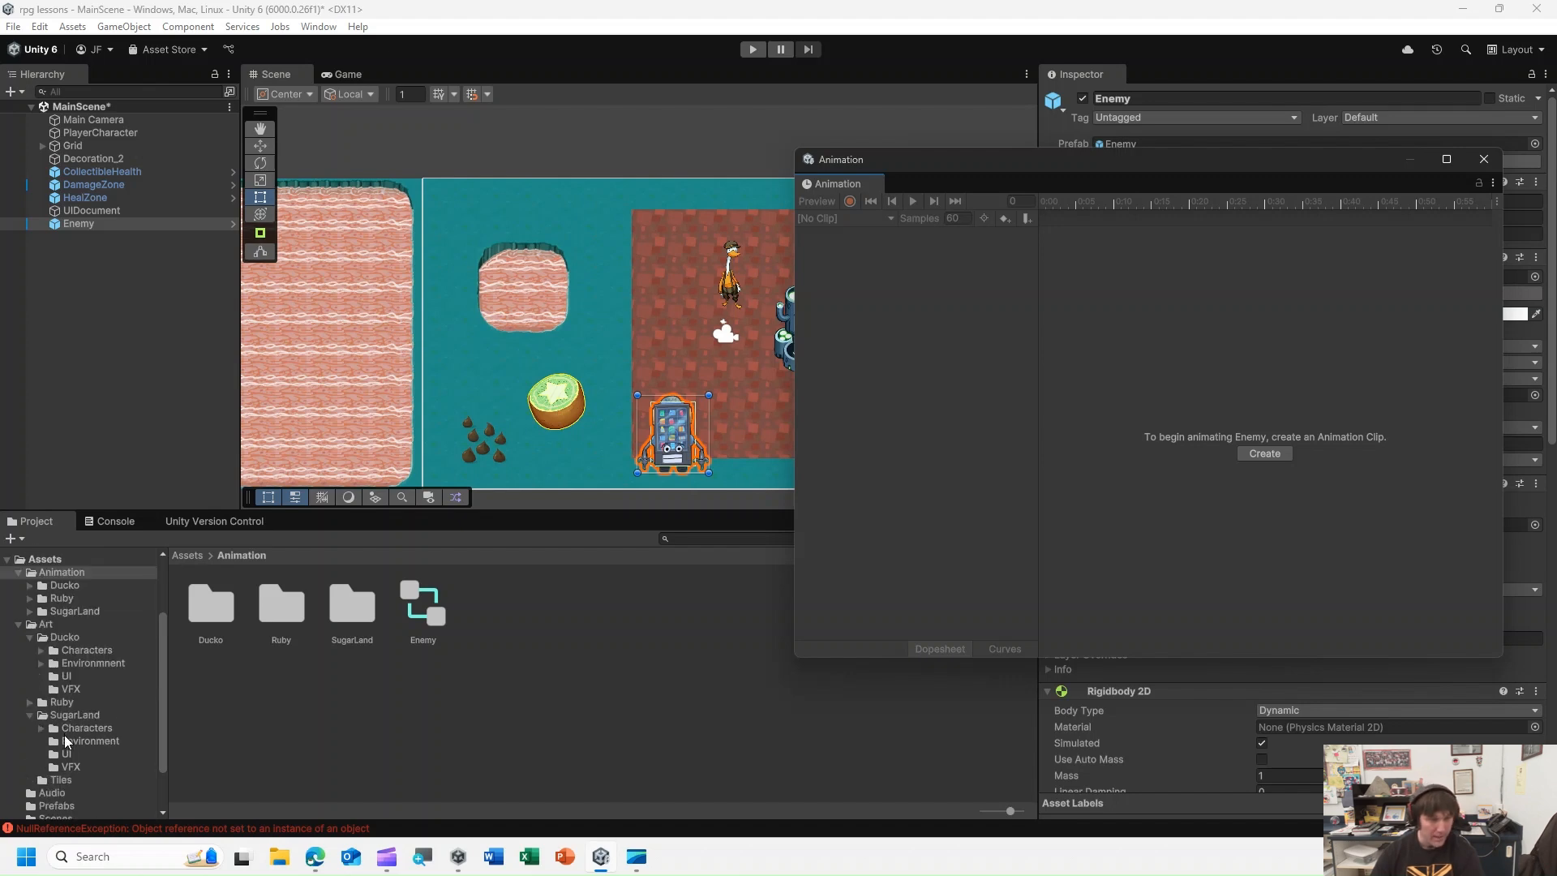
{"action": "left_click", "coordinate": [74, 728]}
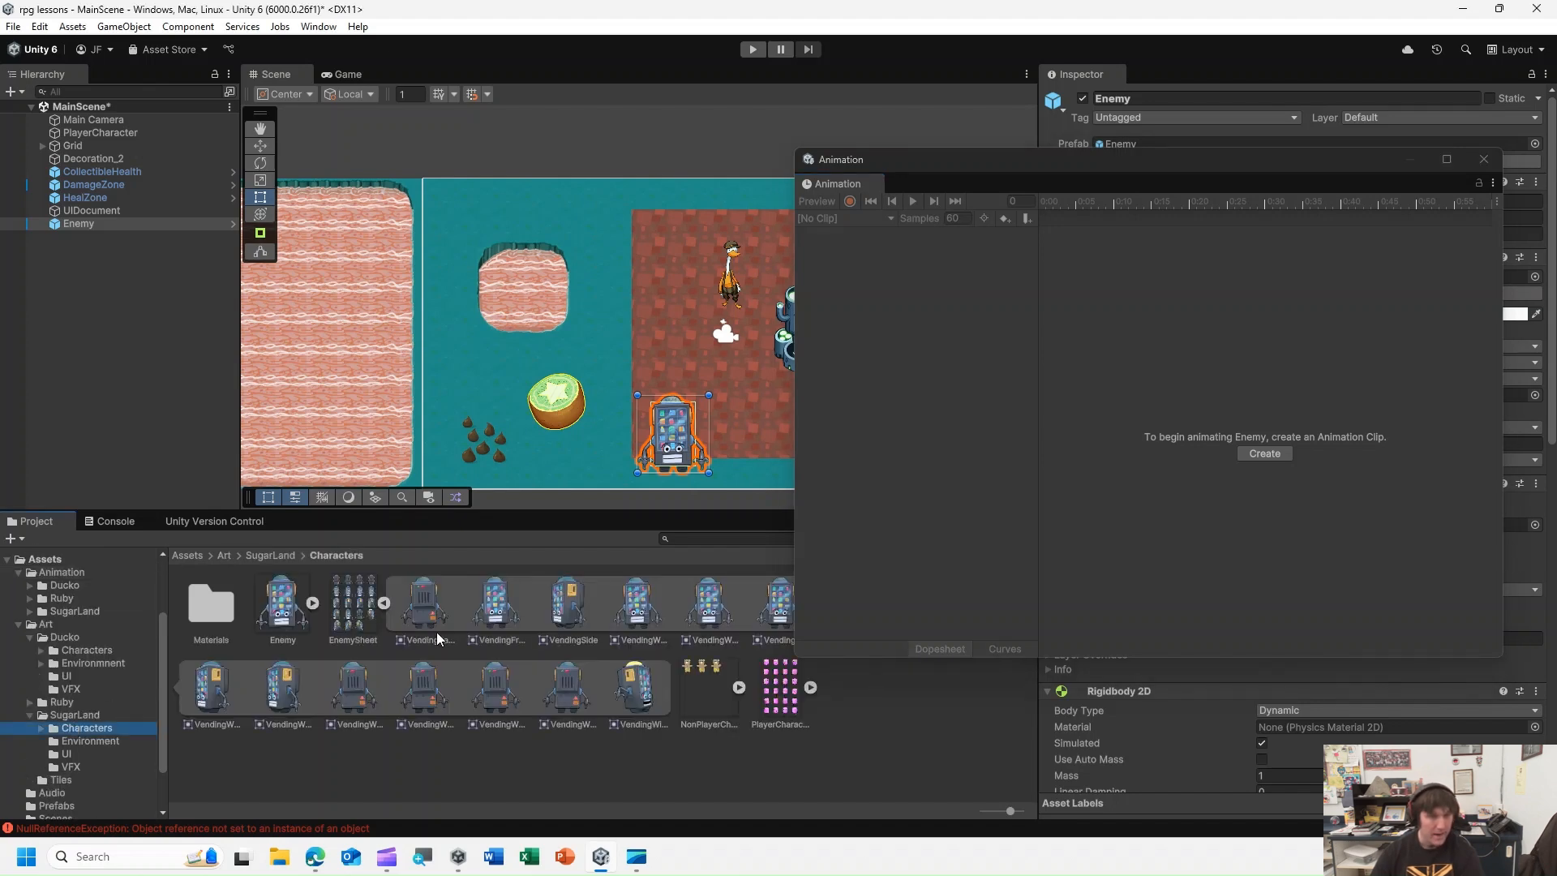
{"action": "left_click", "coordinate": [385, 604]}
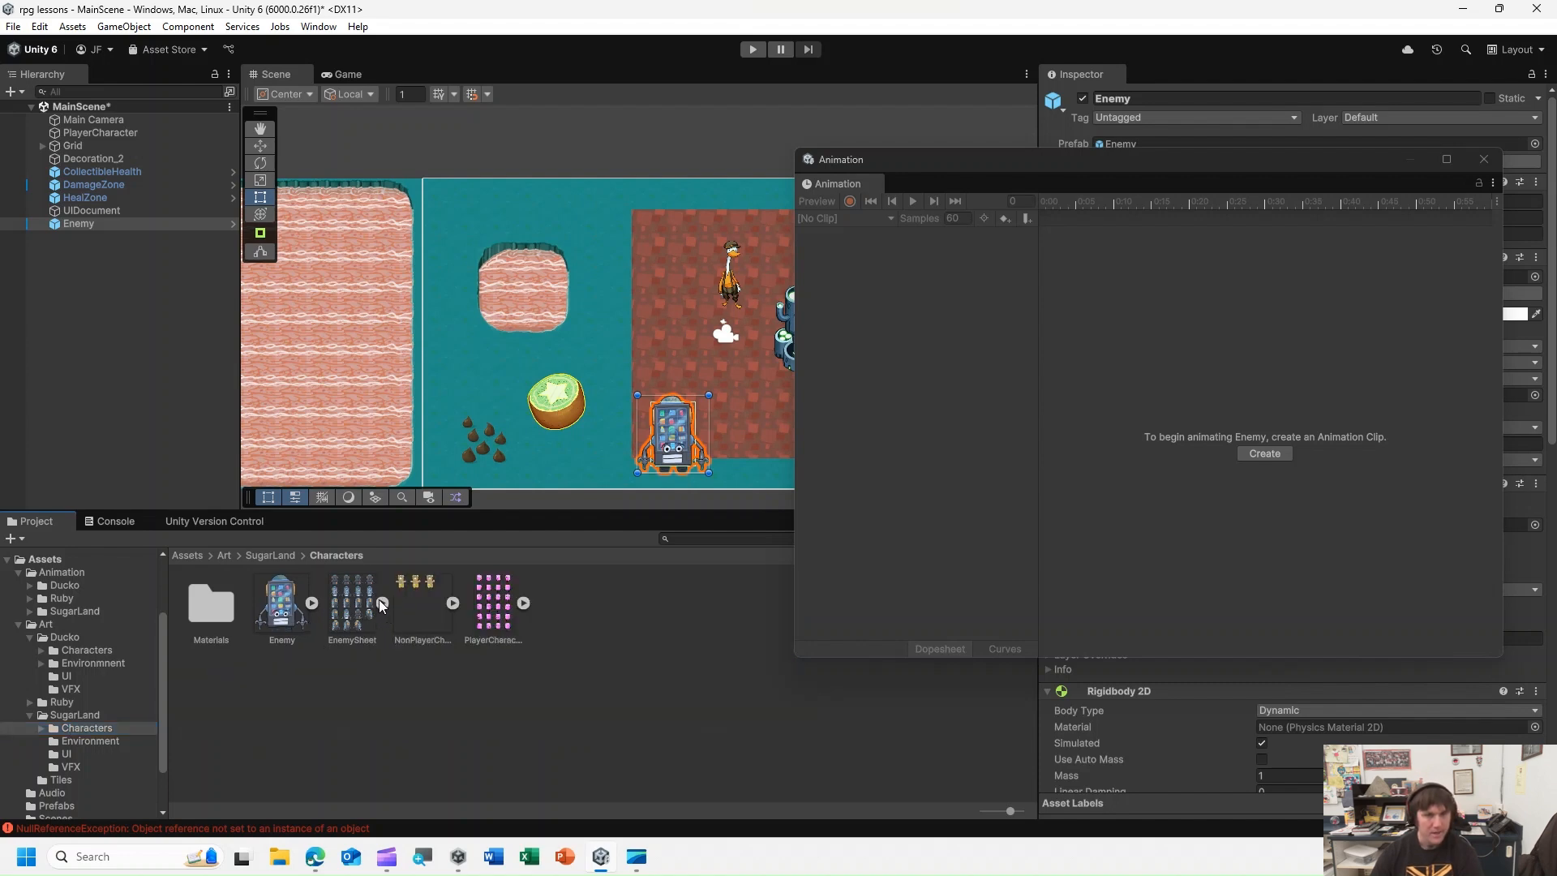
{"action": "left_click", "coordinate": [382, 603]}
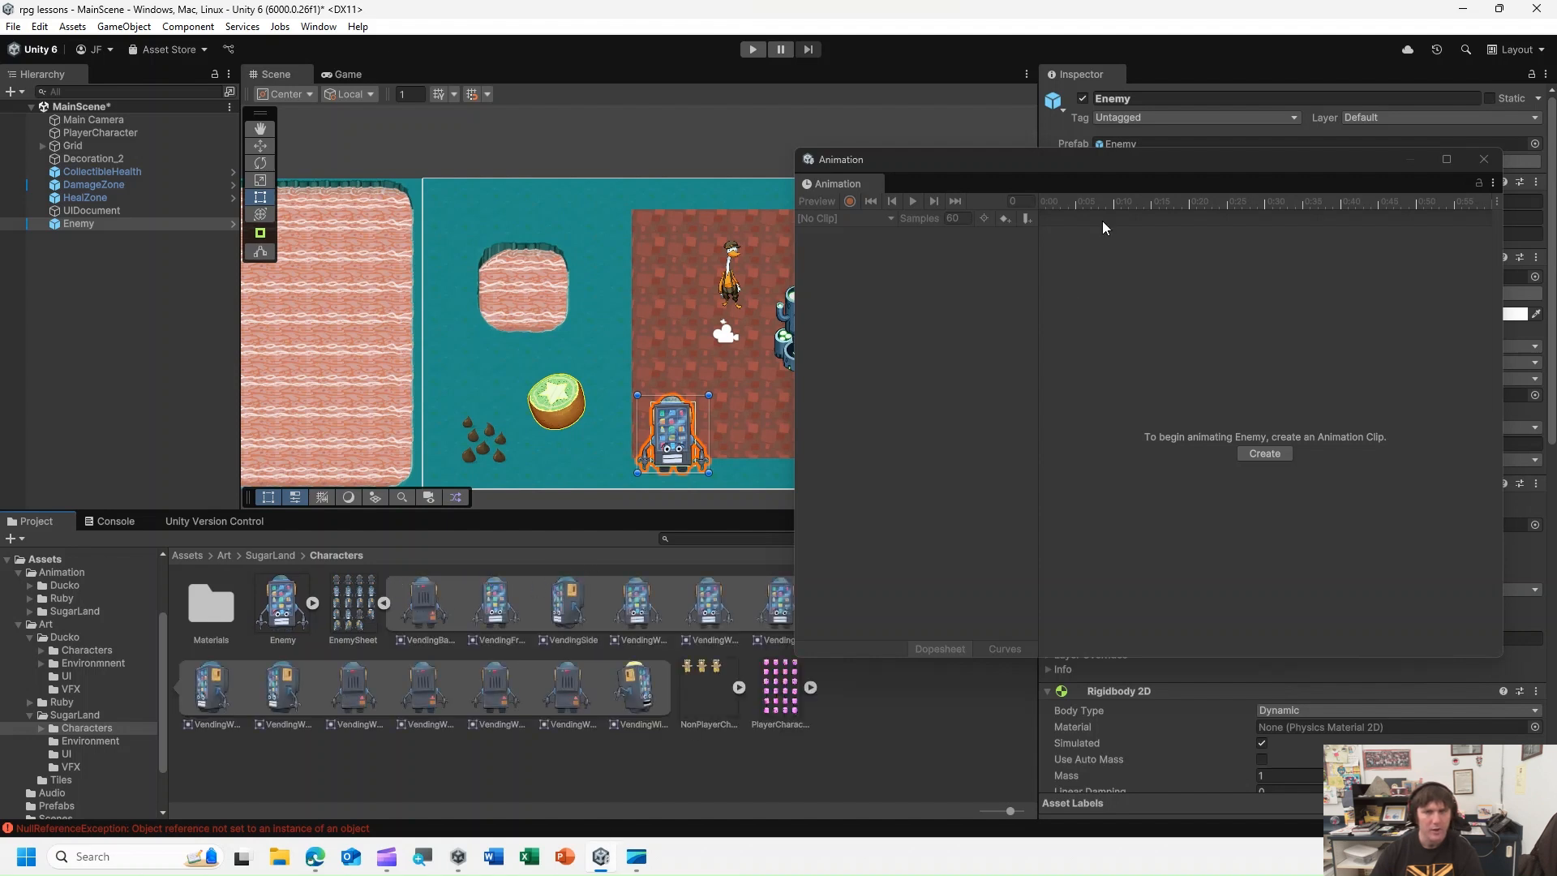
Create an animation clip named enemyLeft for the Enemy object and save it in the Assets/Animation folder.
{"action": "left_click_drag", "start_coordinate": [1058, 166], "coordinate": [880, 54]}
{"action": "left_click", "coordinate": [1086, 347]}
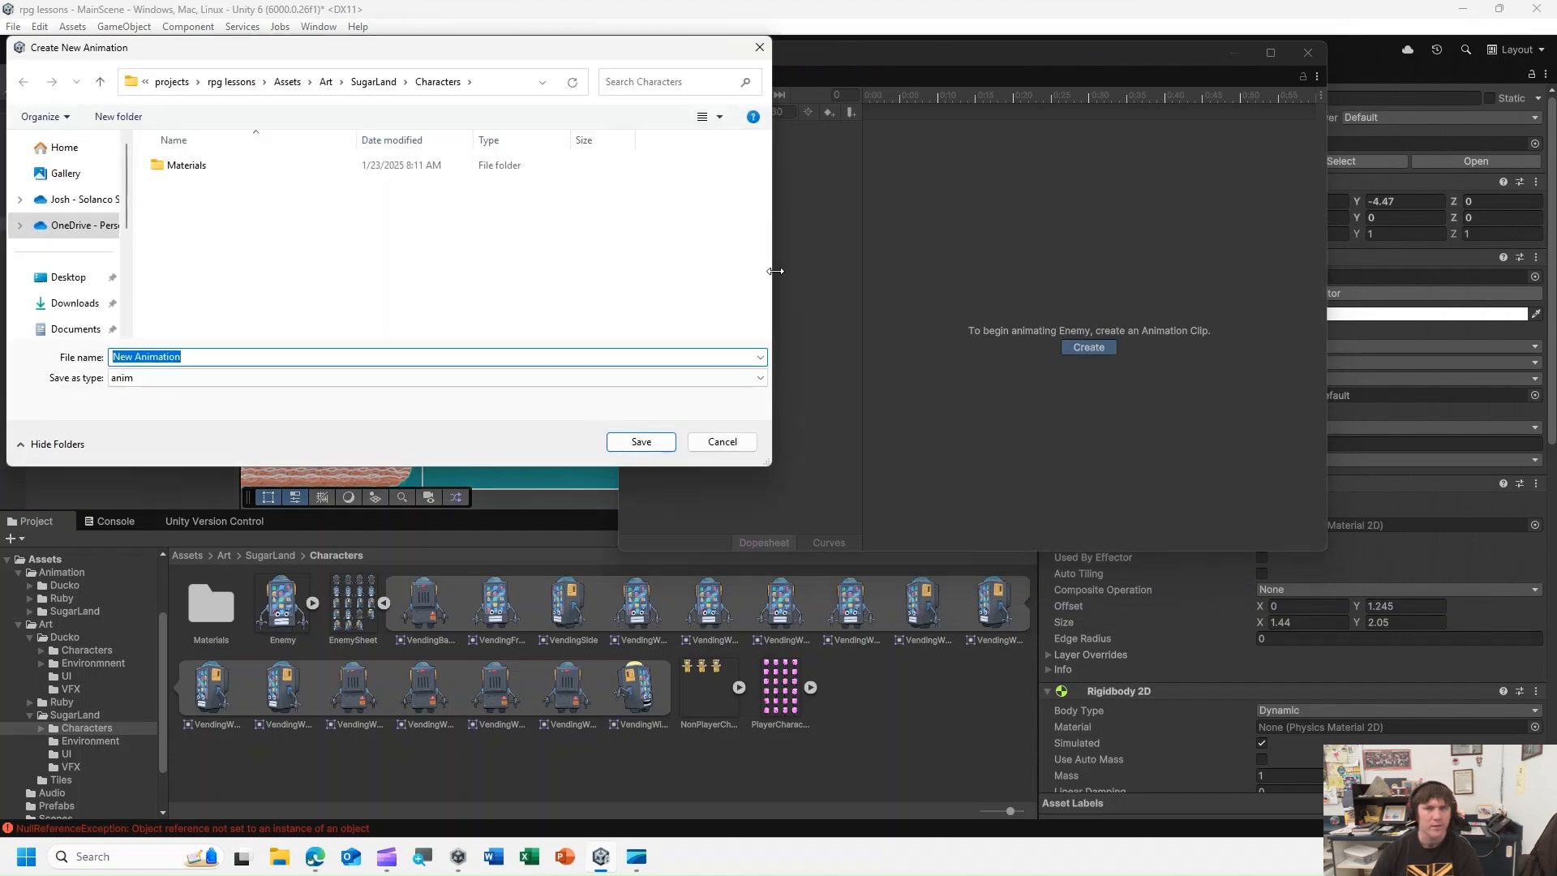
{"action": "left_click", "coordinate": [760, 47]}
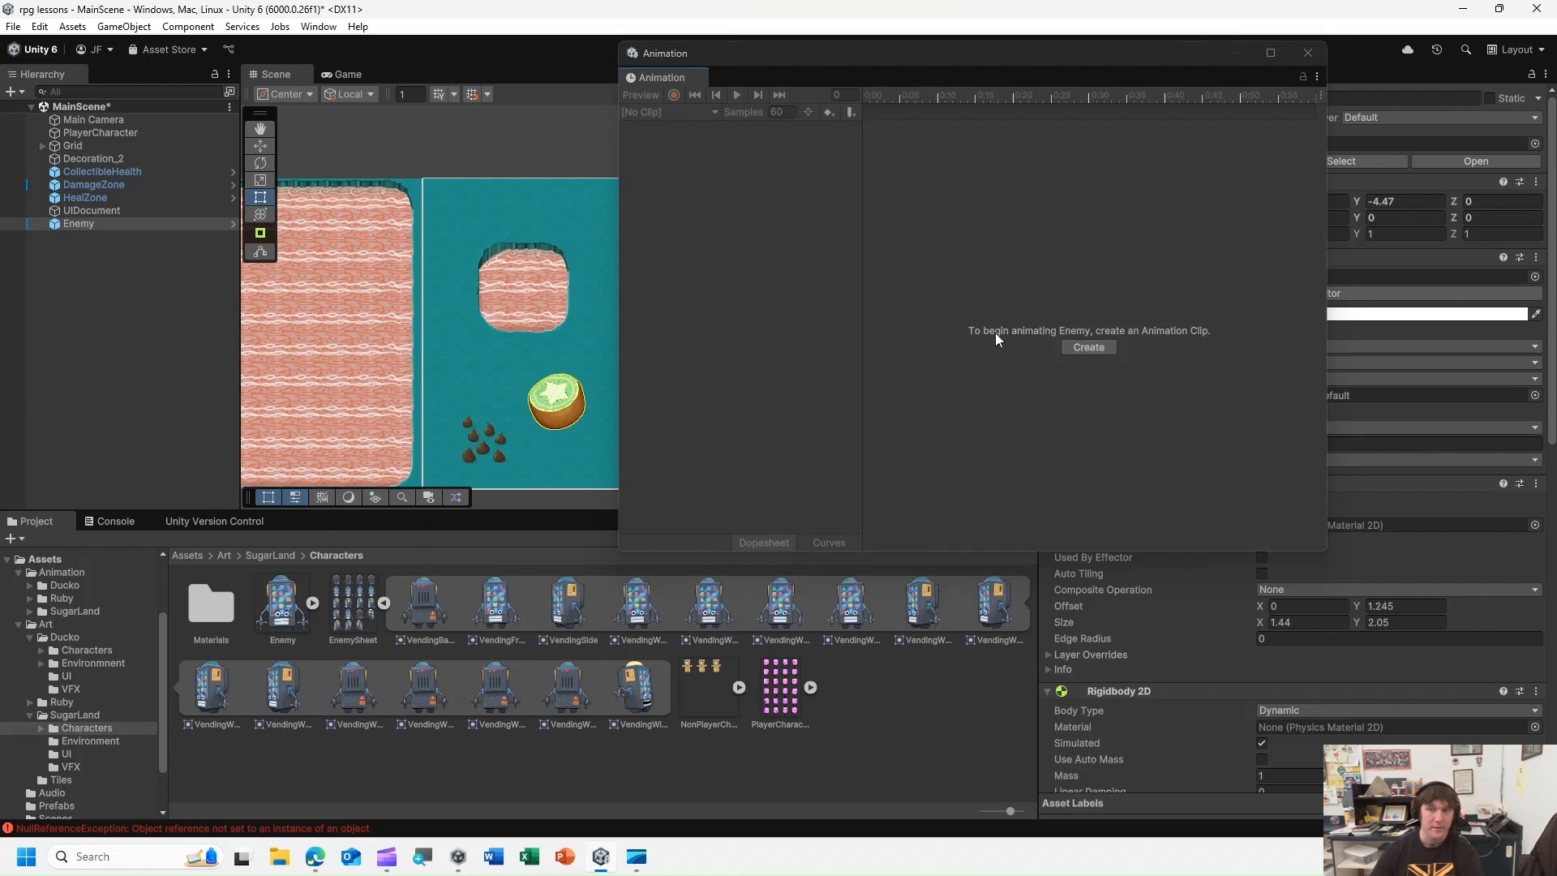
{"action": "left_click", "coordinate": [1111, 345]}
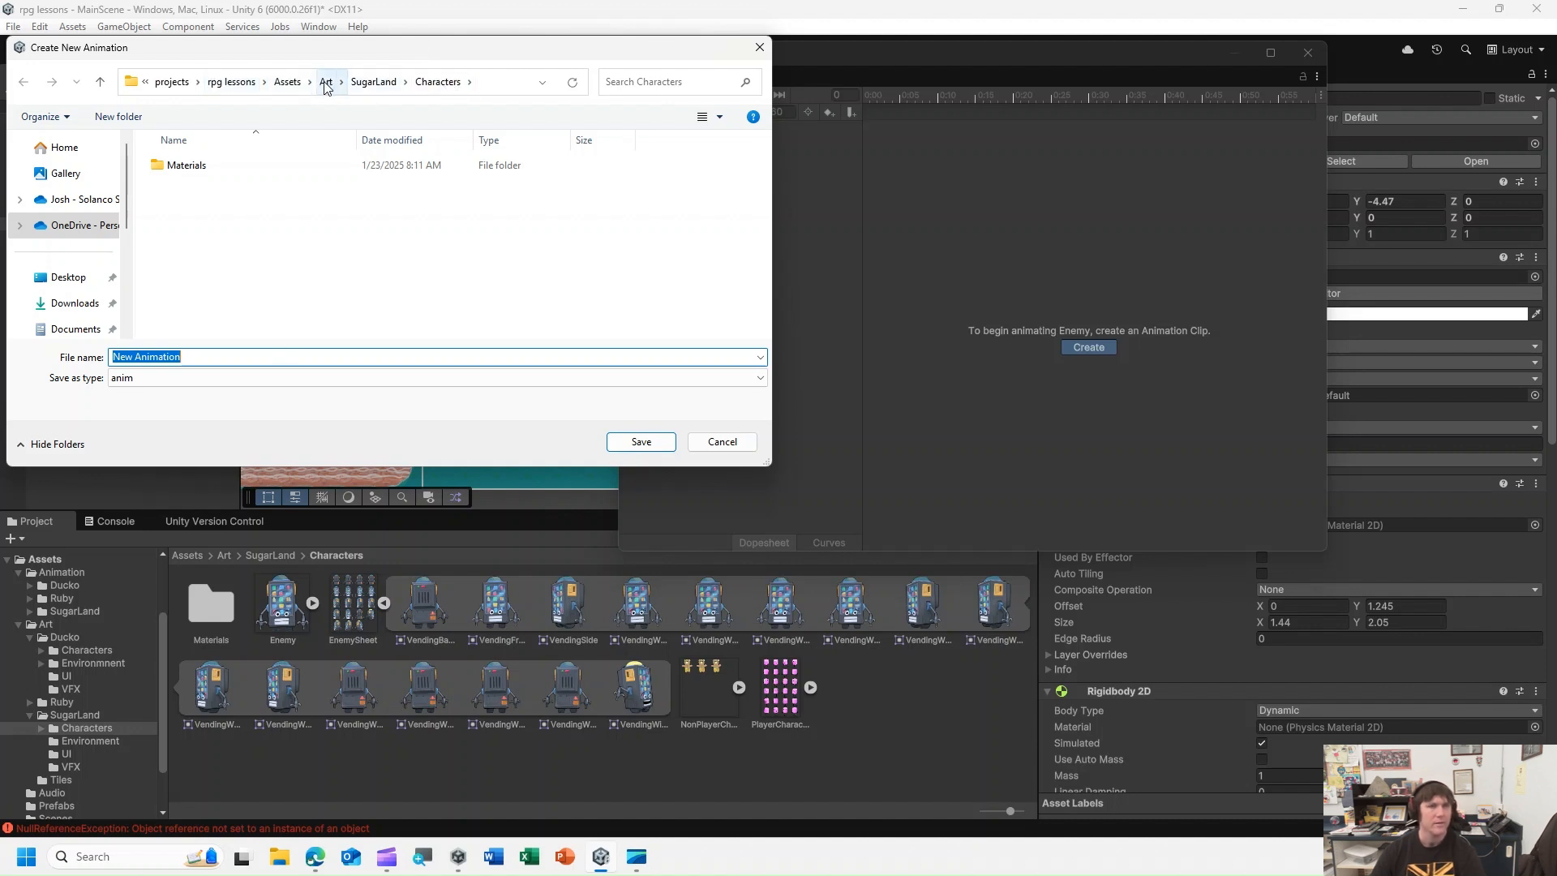
{"action": "left_click", "coordinate": [286, 82]}
{"action": "double_click", "coordinate": [215, 164]}
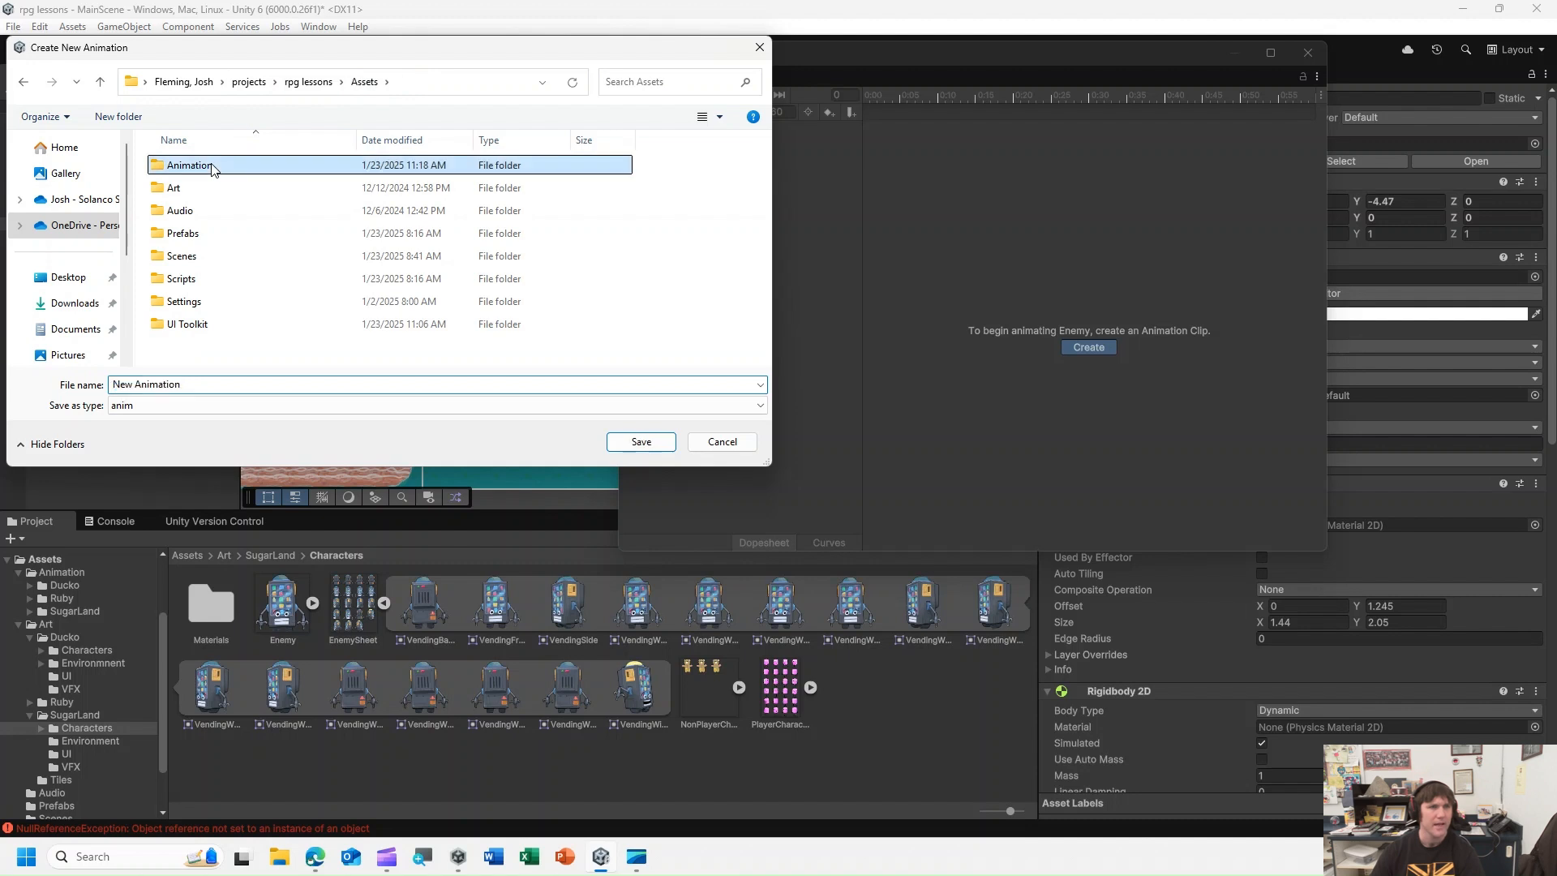
{"action": "left_click", "coordinate": [214, 384]}
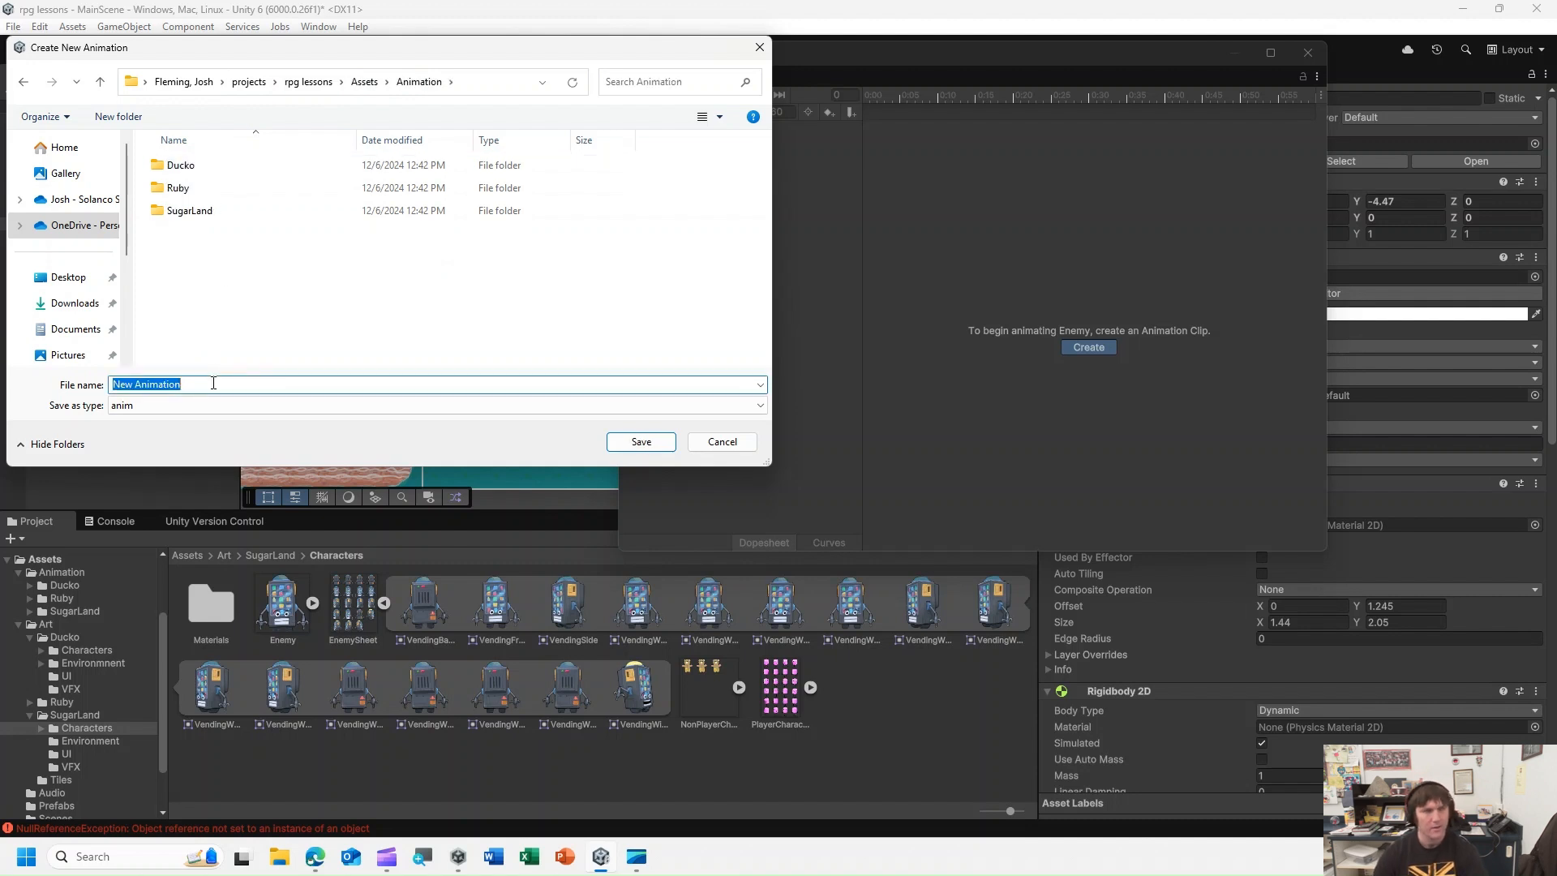
{"action": "type", "text": "enemyLeft"}
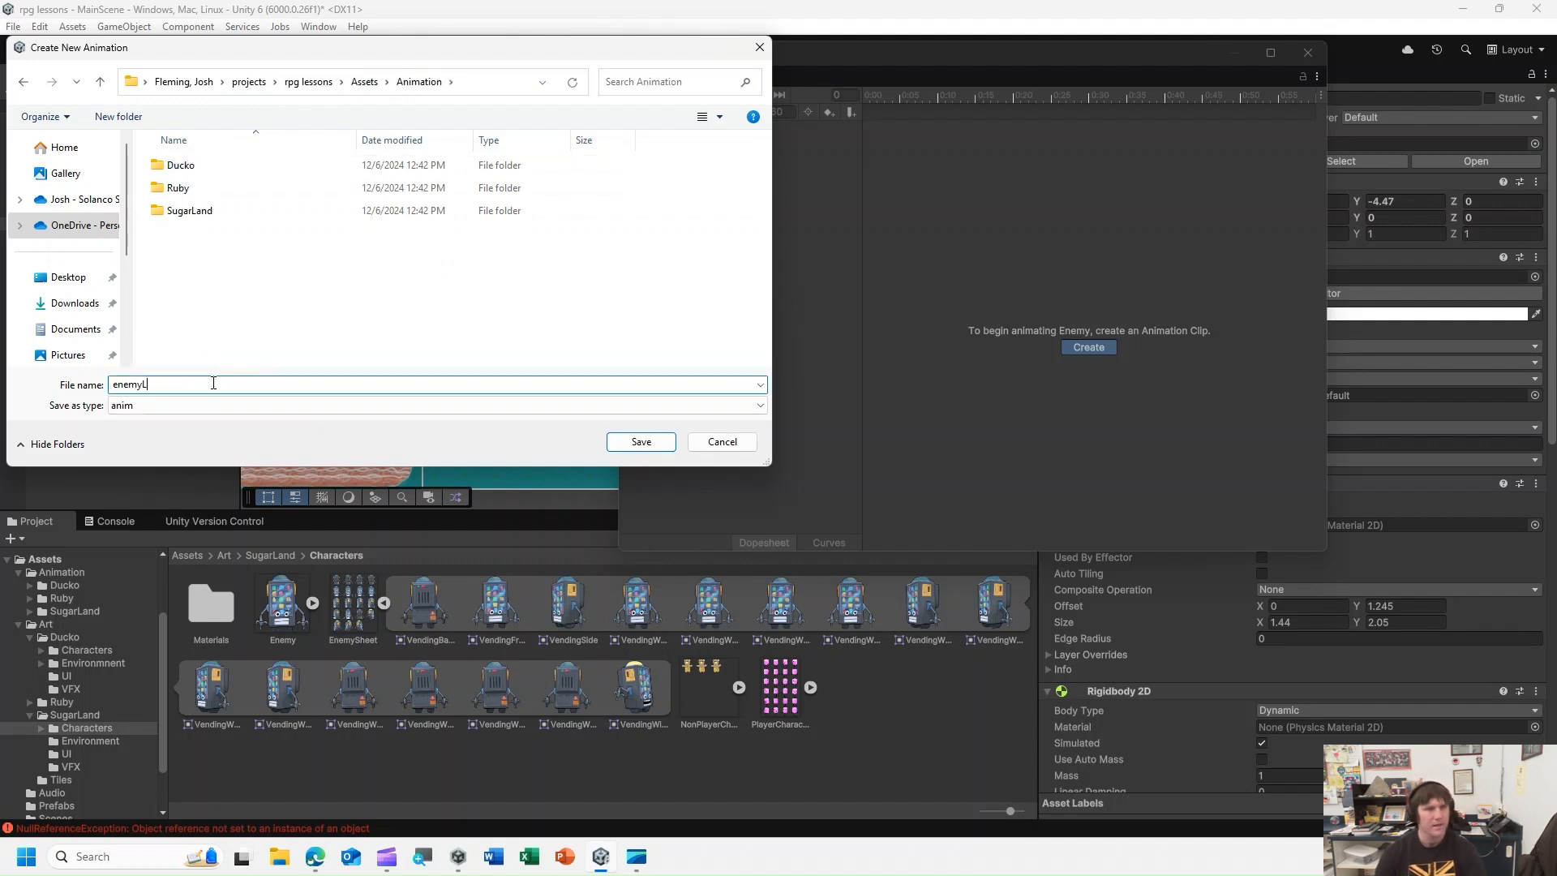
{"action": "left_click", "coordinate": [641, 446]}
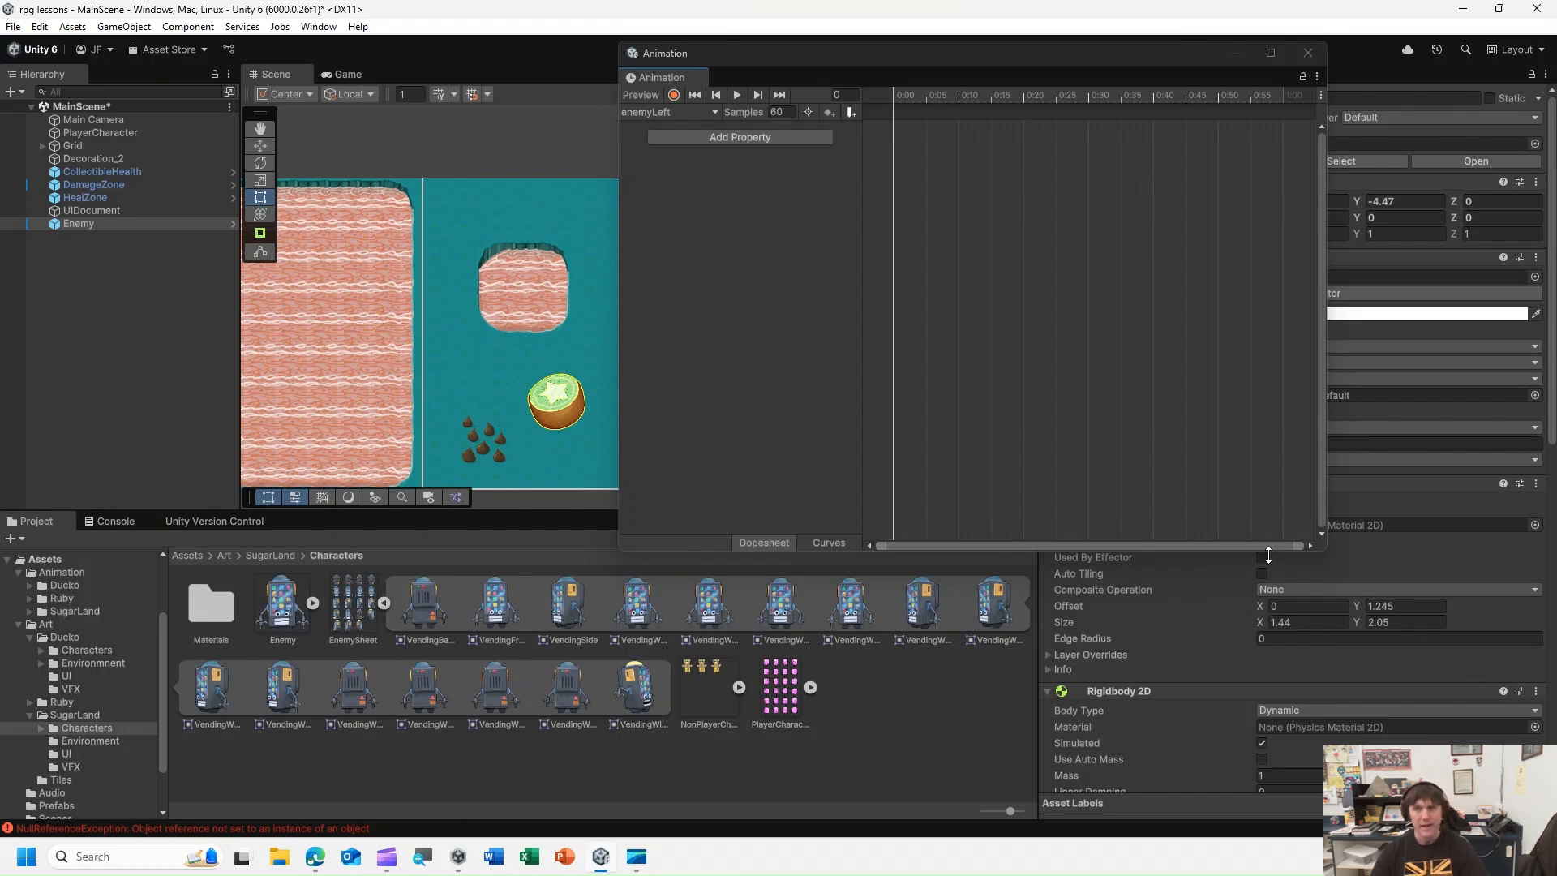
Widen and shorten the Animation window, then add the four VendingWalkSide sprites from EnemySheet as keyframes in the enemyLeft clip.
{"action": "left_click_drag", "start_coordinate": [1322, 552], "coordinate": [1448, 469]}
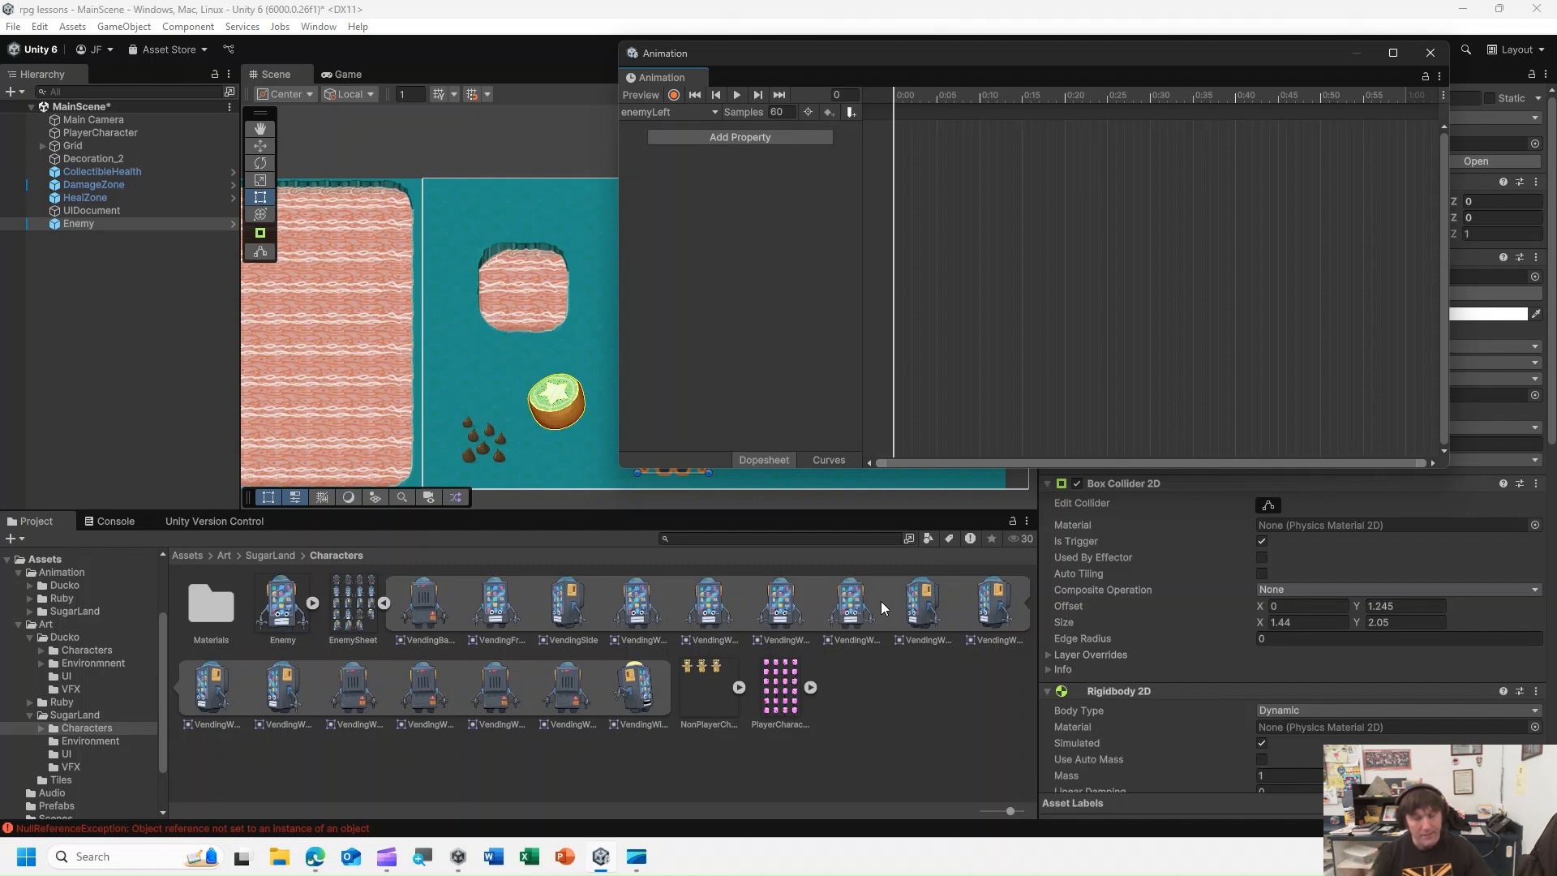
{"action": "left_click", "coordinate": [918, 608]}
{"action": "left_click", "coordinate": [1010, 609], "text": "ctrl"}
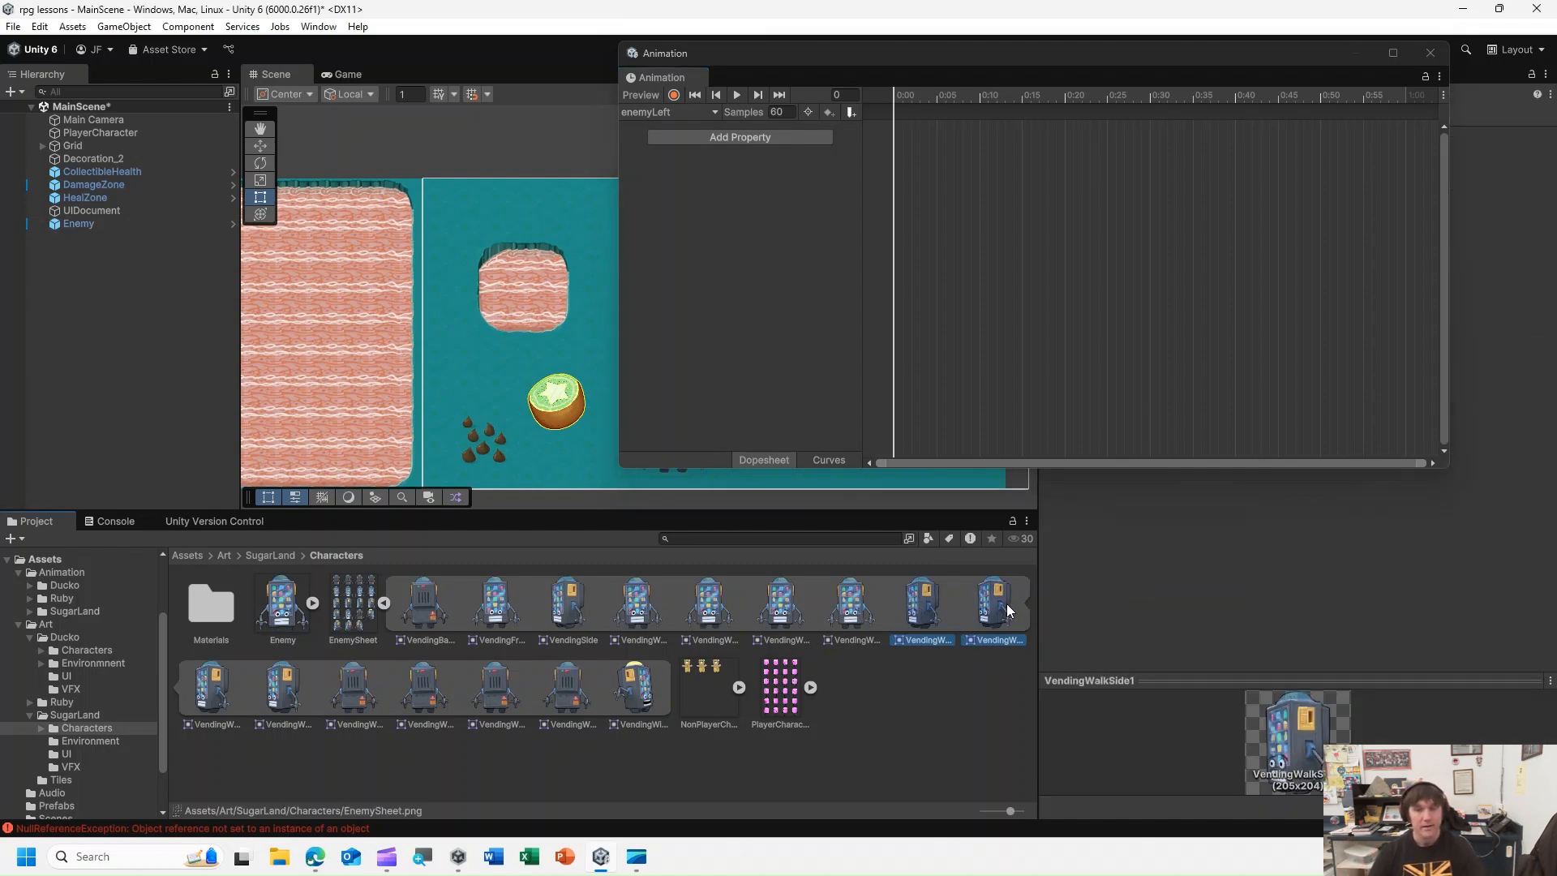
{"action": "left_click", "coordinate": [235, 698], "text": "ctrl"}
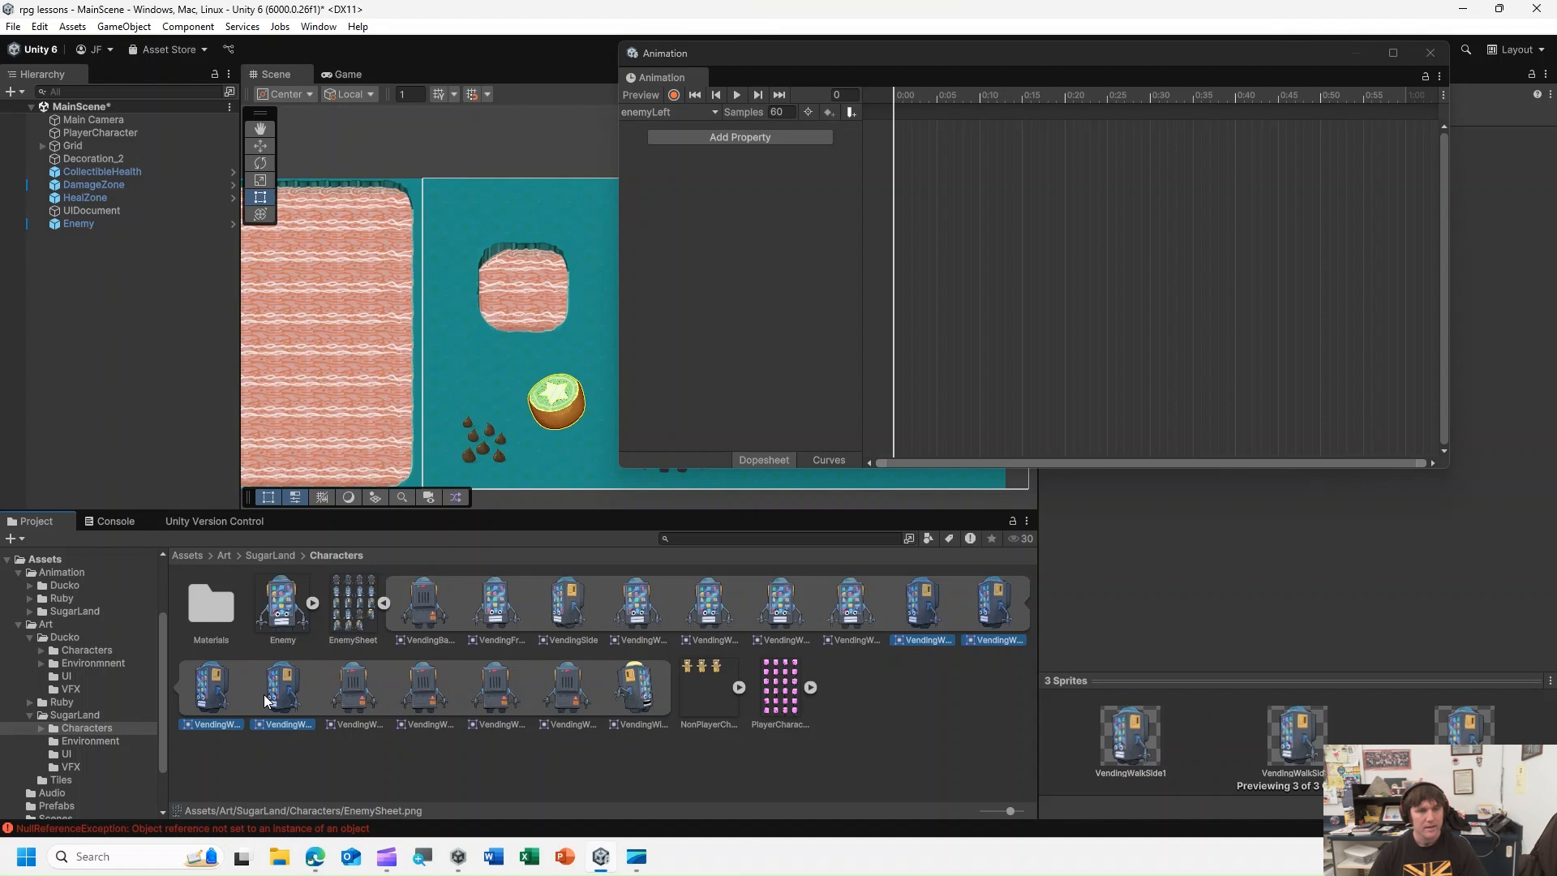
{"action": "left_click", "coordinate": [925, 621]}
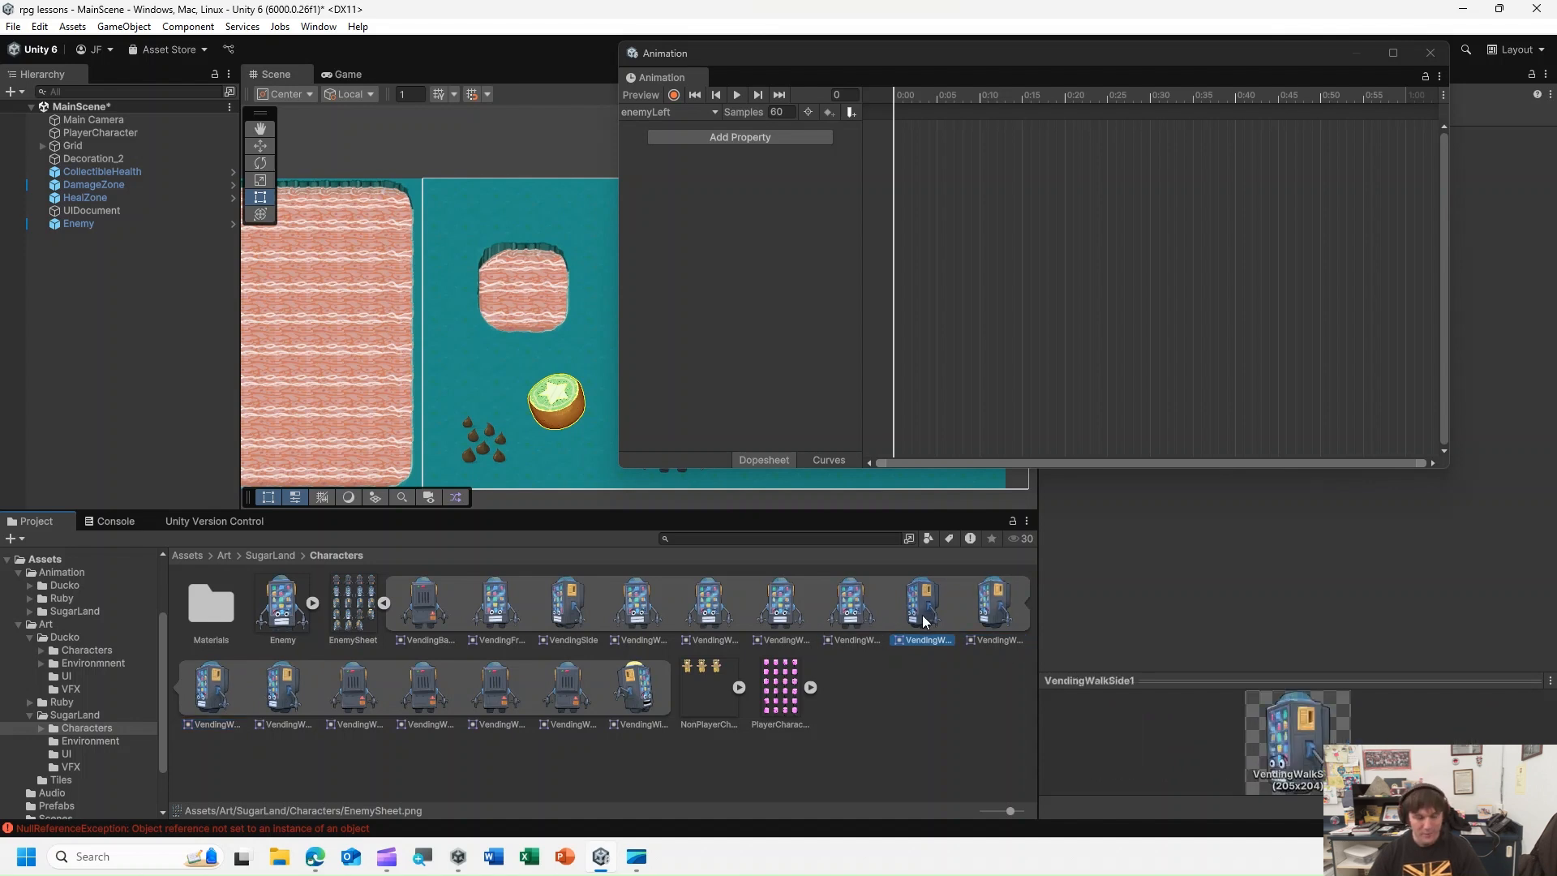
{"action": "left_click", "coordinate": [980, 621], "text": "ctrl"}
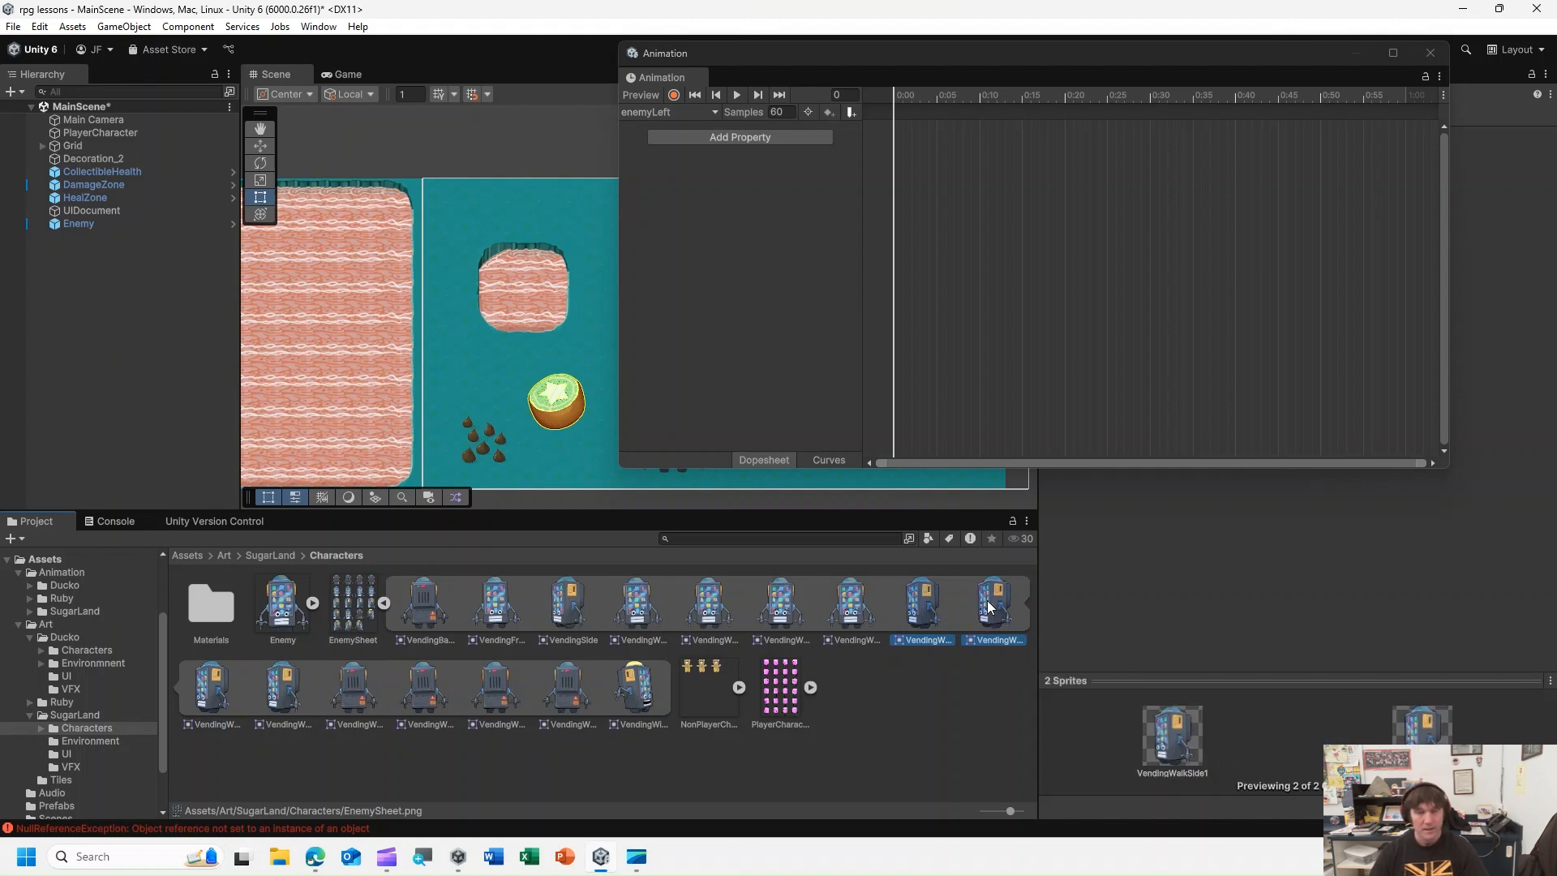
{"action": "left_click", "coordinate": [219, 698], "text": "ctrl"}
{"action": "left_click", "coordinate": [270, 694], "text": "ctrl"}
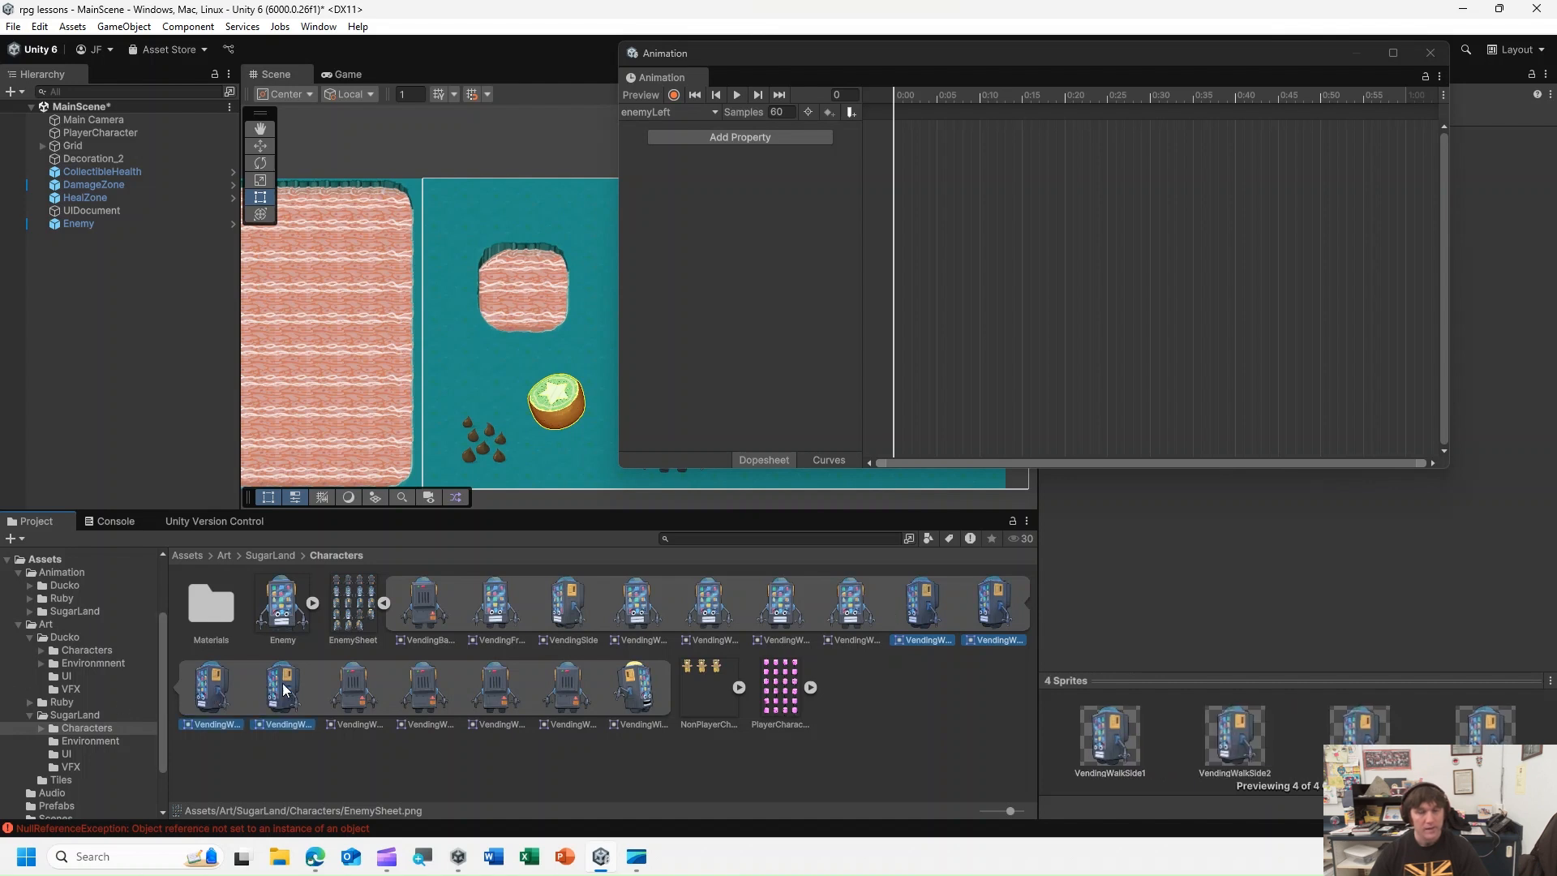
{"action": "left_click_drag", "start_coordinate": [933, 616], "coordinate": [918, 155]}
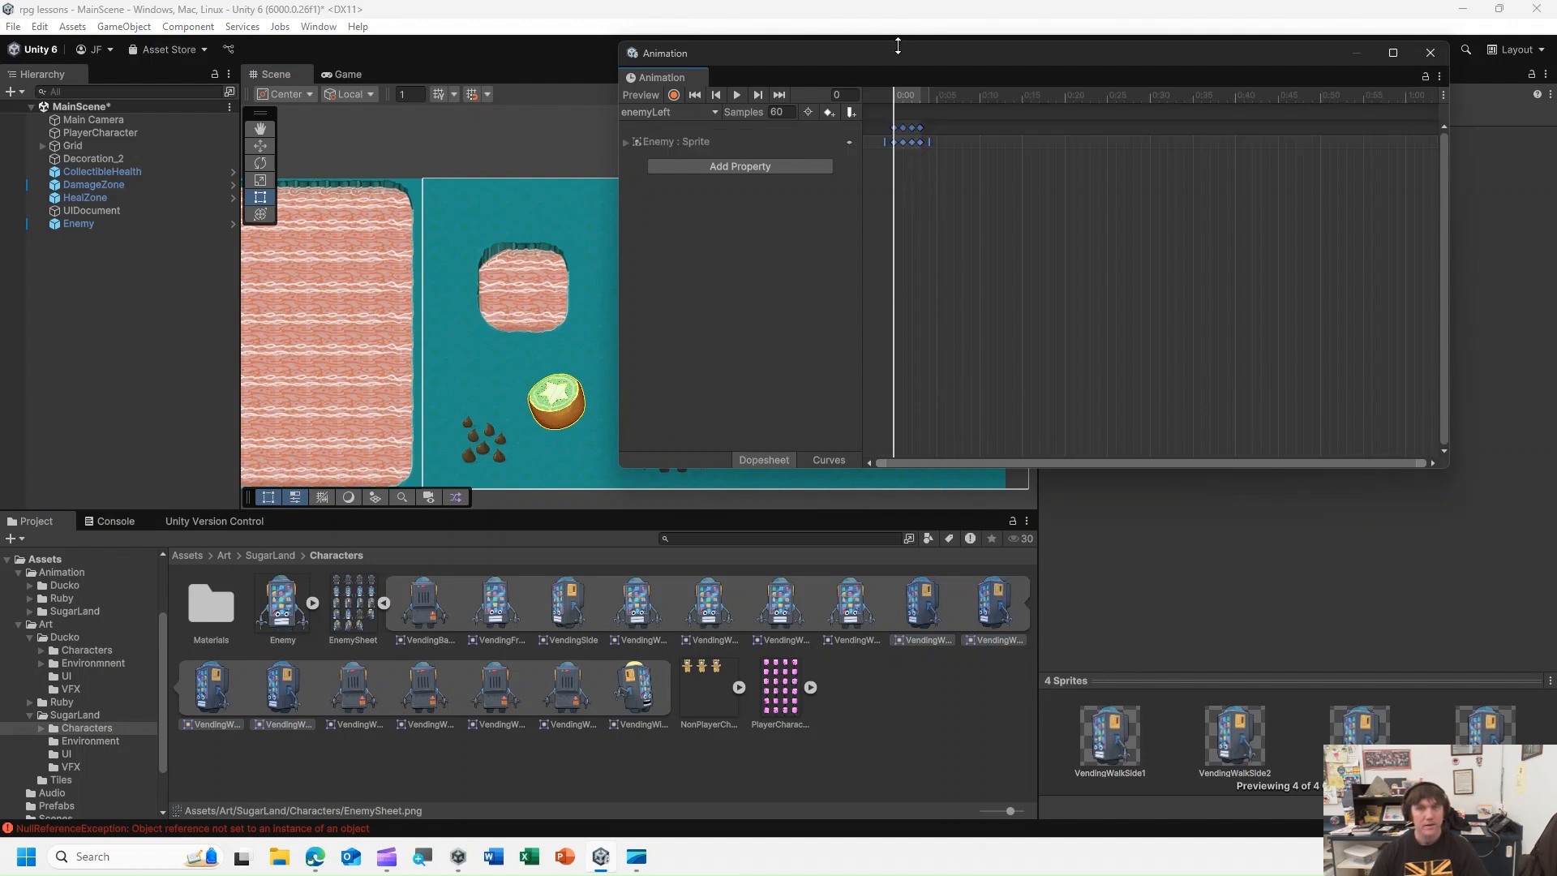
Move the Animation window clear of the enemy in the scene, then play enemyLeft and step through its keyframes in both directions.
{"action": "left_click_drag", "start_coordinate": [906, 50], "coordinate": [1117, 54]}
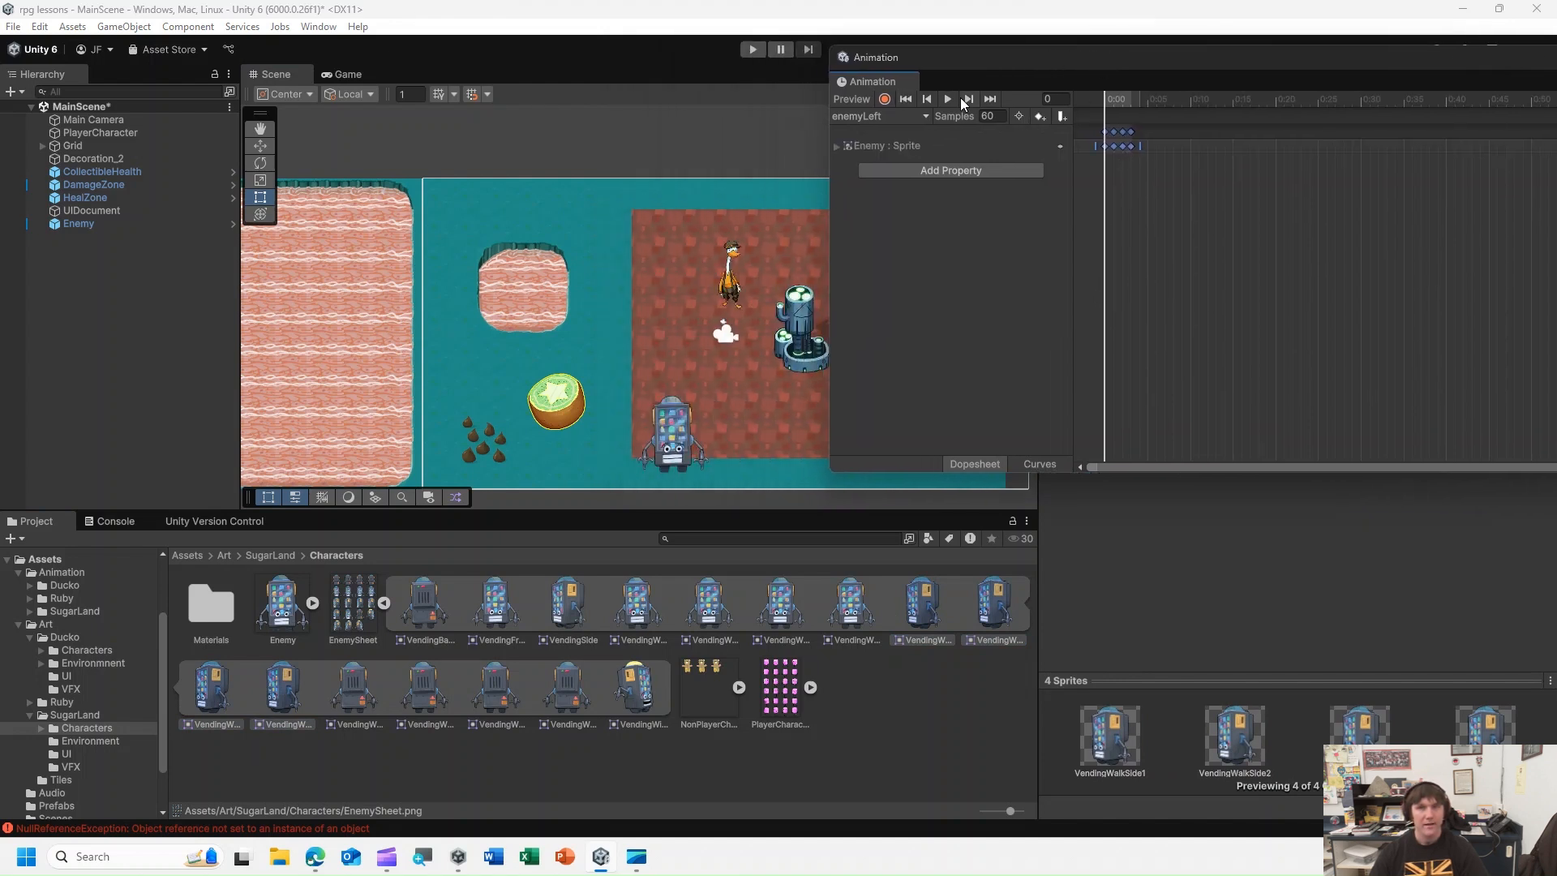
{"action": "left_click", "coordinate": [945, 98]}
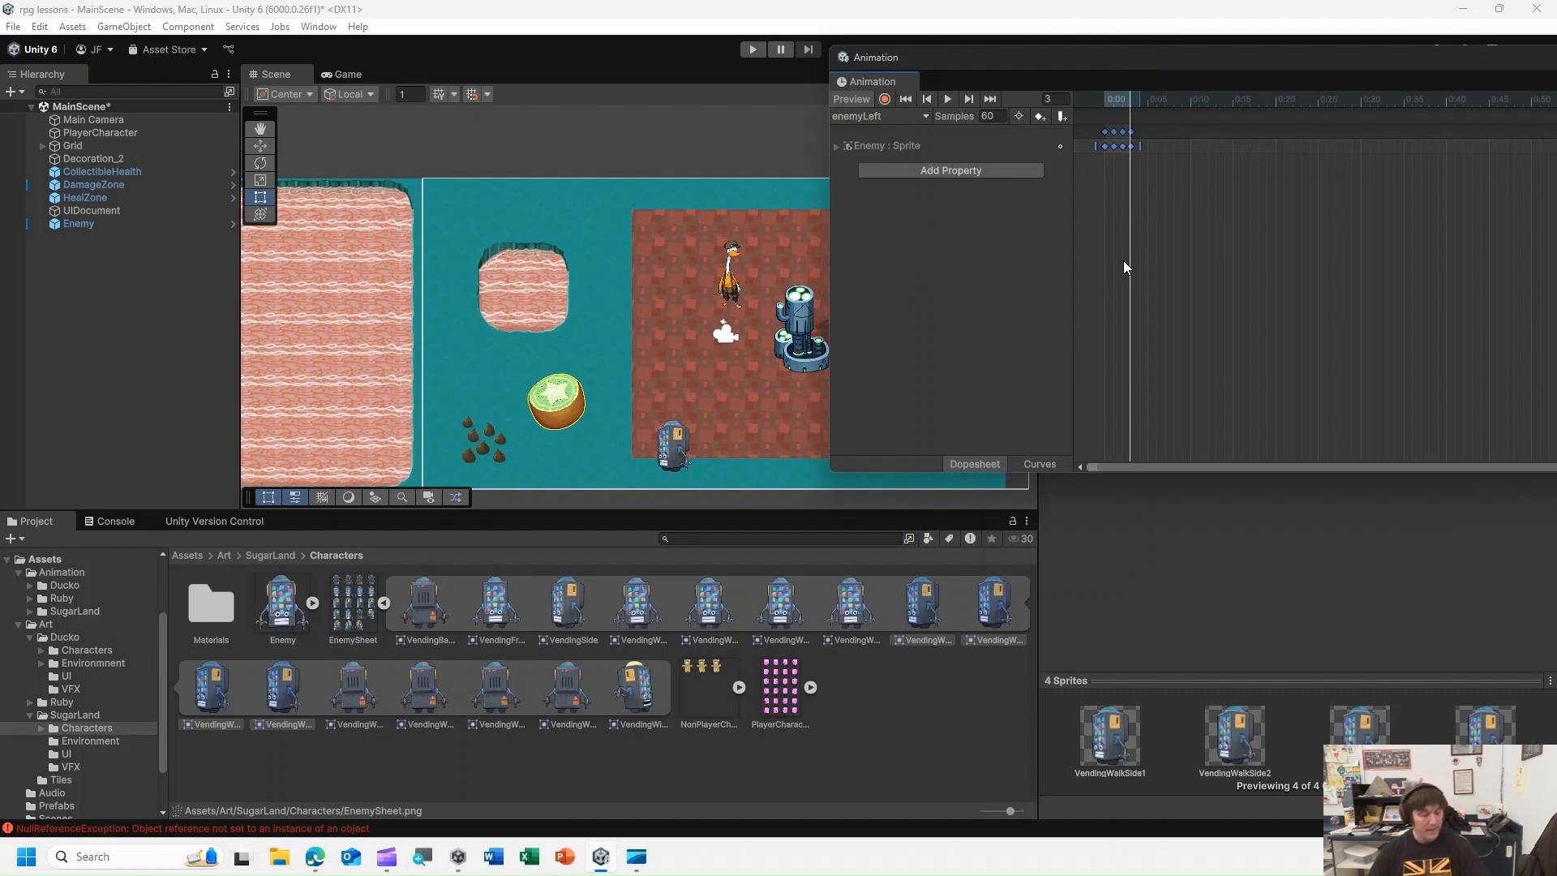
{"action": "scroll", "coordinate": [1137, 184], "scroll_direction": "up", "scroll_amount": 3}
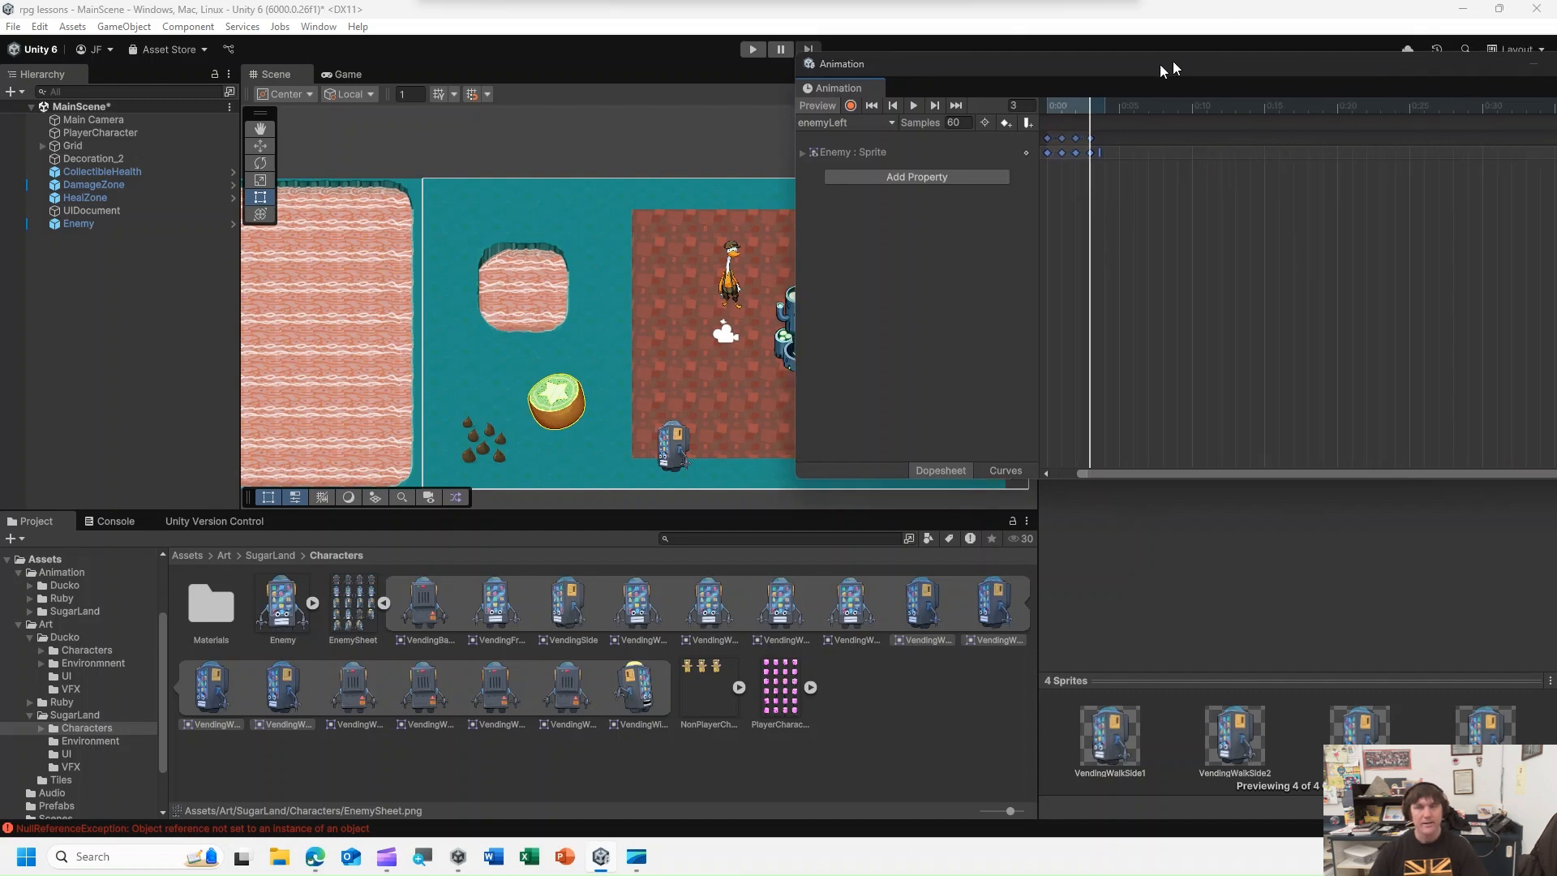
{"action": "mouse_move", "coordinate": [1173, 61]}
{"action": "left_mouse_down"}
{"action": "mouse_move", "coordinate": [897, 68]}
{"action": "mouse_move", "coordinate": [1155, 57]}
{"action": "left_mouse_up"}
{"action": "left_click", "coordinate": [922, 97]}
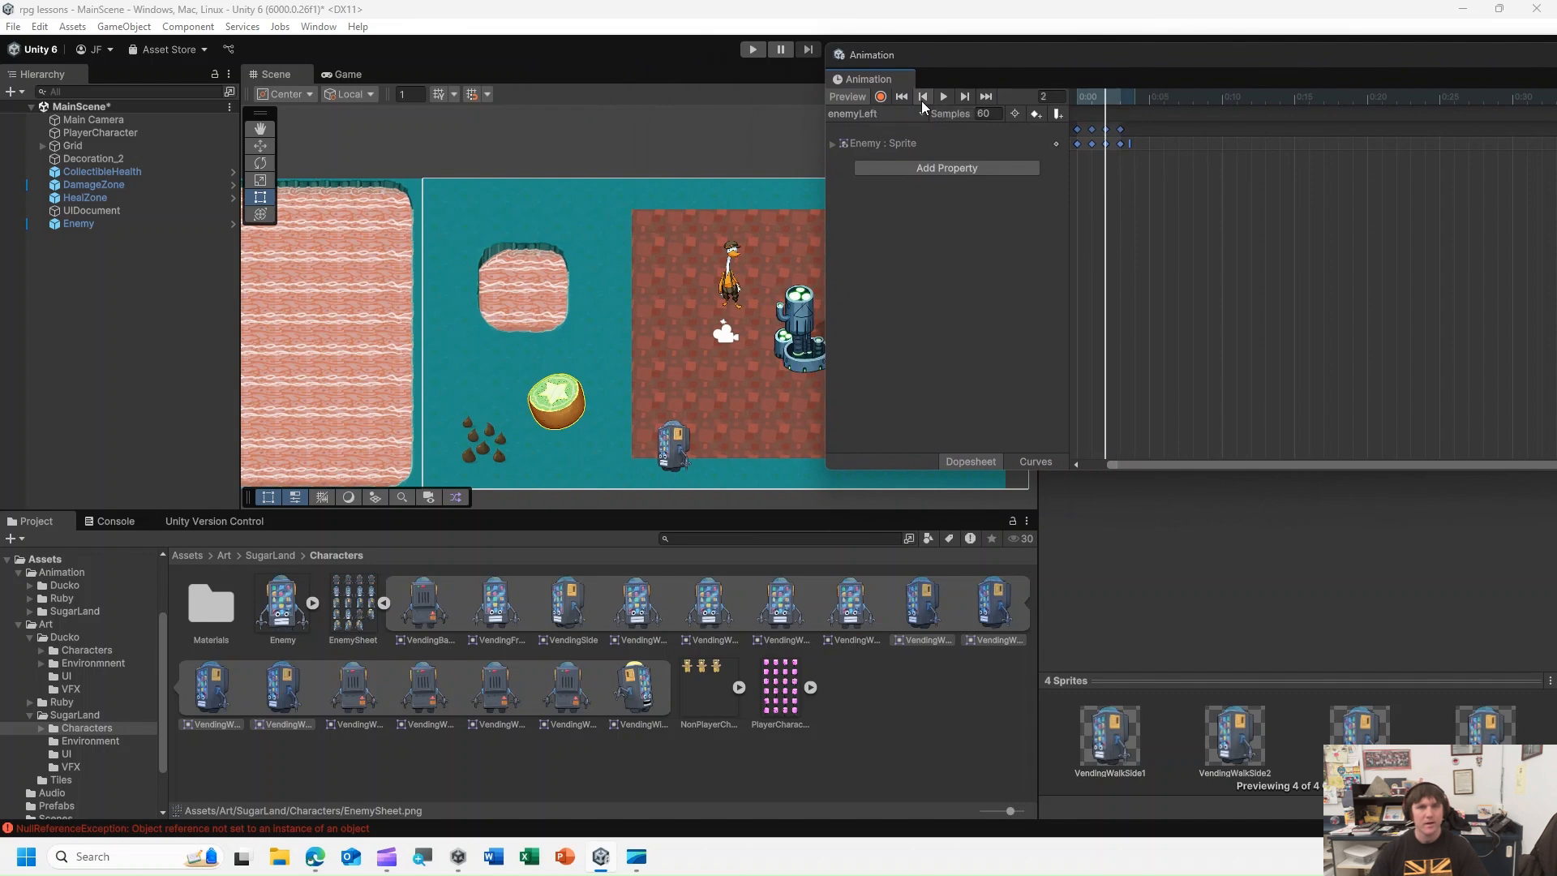
{"action": "left_click", "coordinate": [922, 97]}
{"action": "left_click", "coordinate": [922, 97]}
{"action": "left_click", "coordinate": [965, 96]}
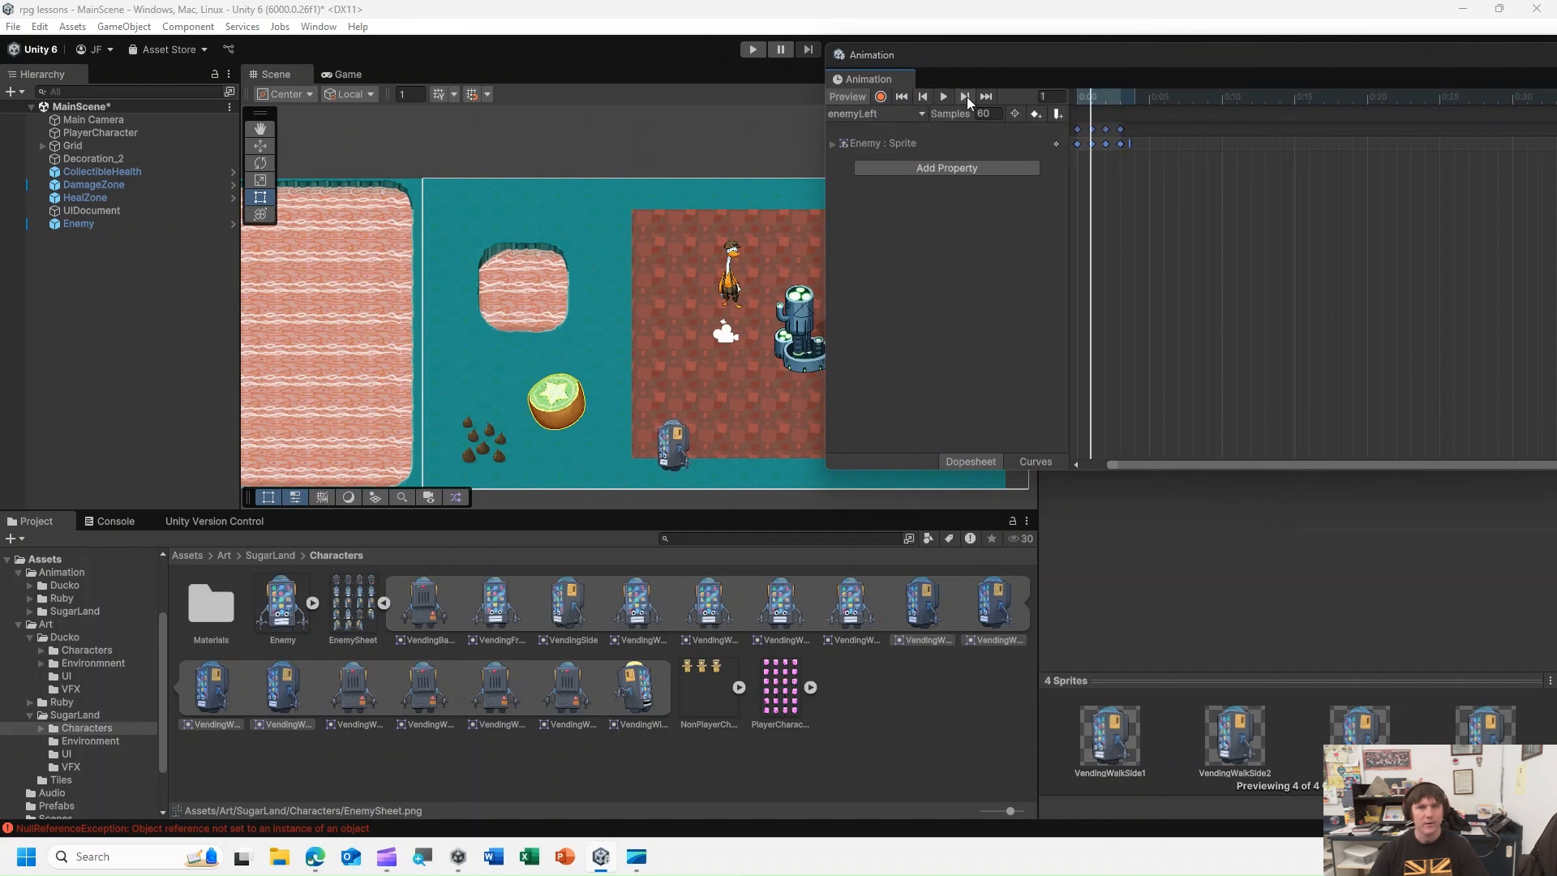
{"action": "left_click", "coordinate": [965, 95]}
{"action": "left_click", "coordinate": [965, 96]}
{"action": "scroll", "coordinate": [673, 480], "scroll_direction": "up", "scroll_amount": 2}
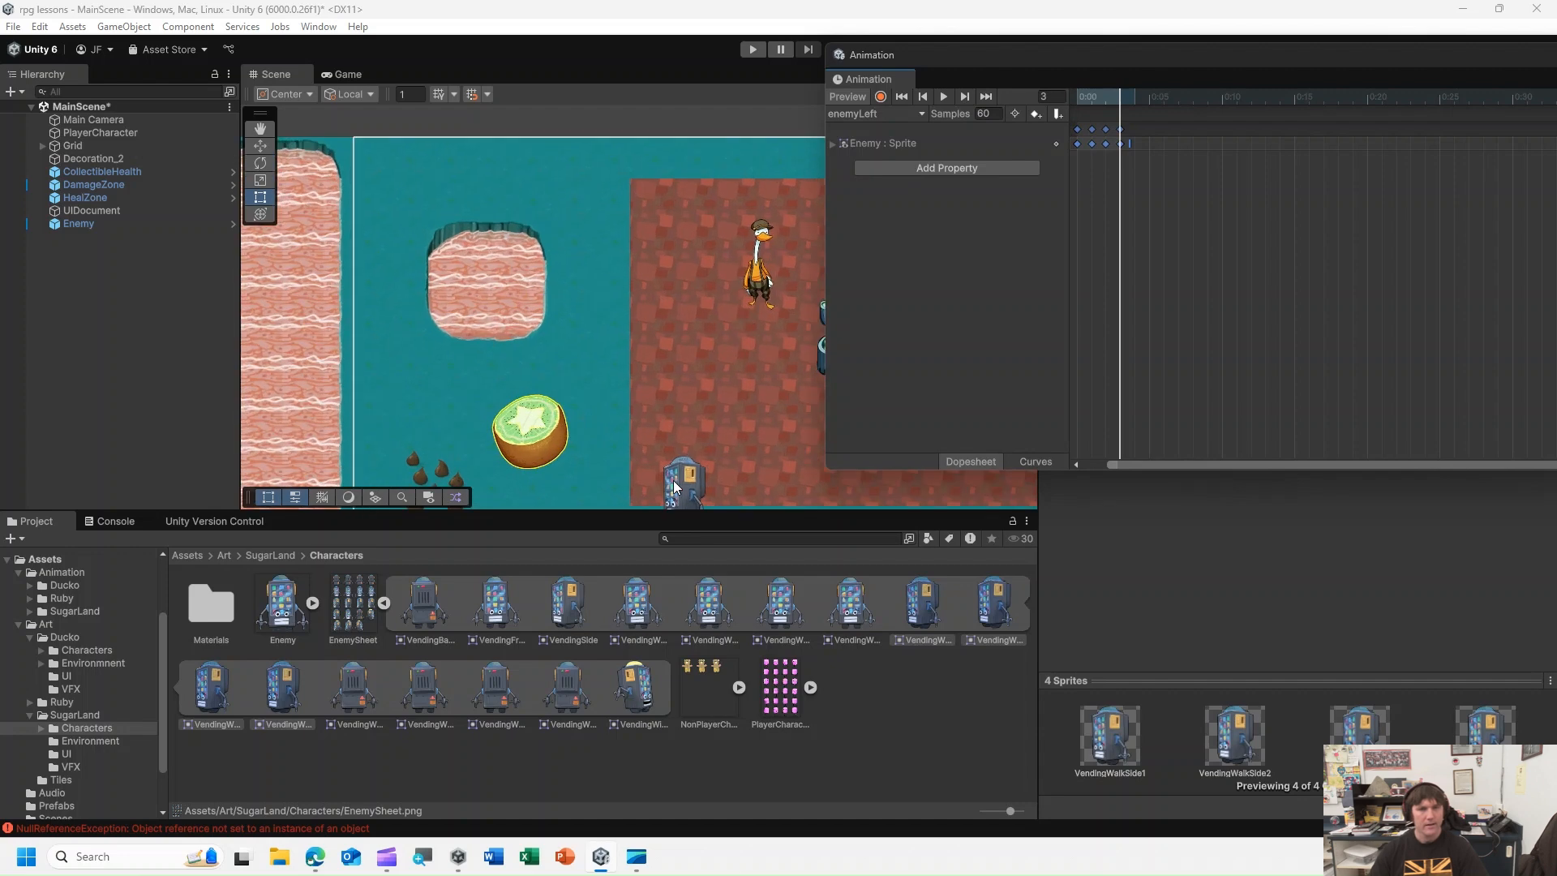
{"action": "scroll", "coordinate": [673, 480], "scroll_direction": "down", "scroll_amount": 2}
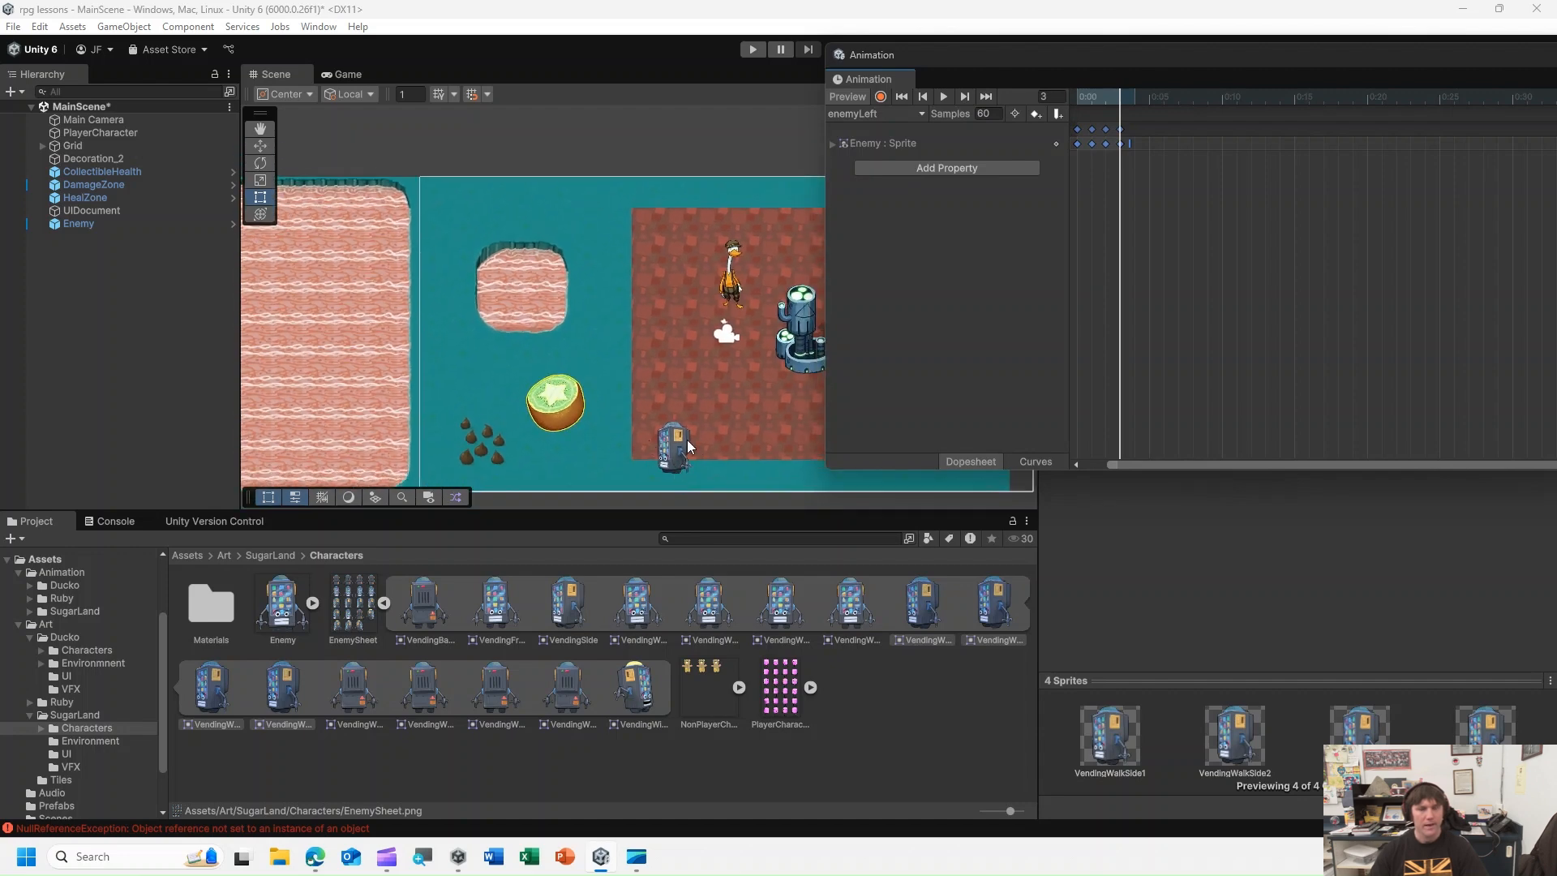
Hide the sample rate setting in the Animation window, then show it again.
{"action": "left_click_drag", "start_coordinate": [1124, 55], "coordinate": [852, 60]}
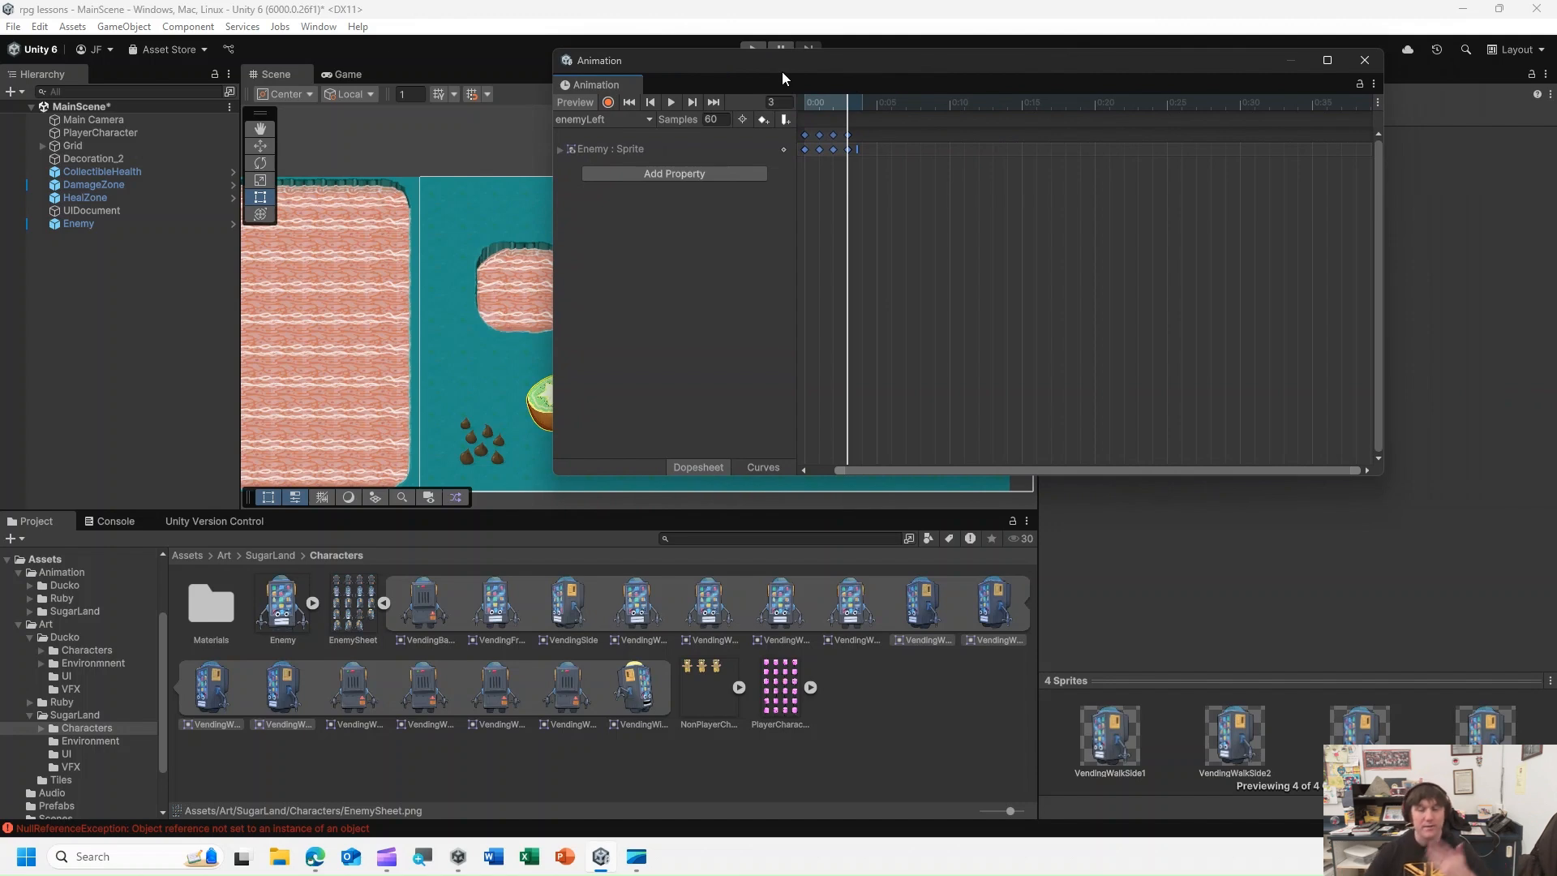
{"action": "left_click", "coordinate": [1377, 103]}
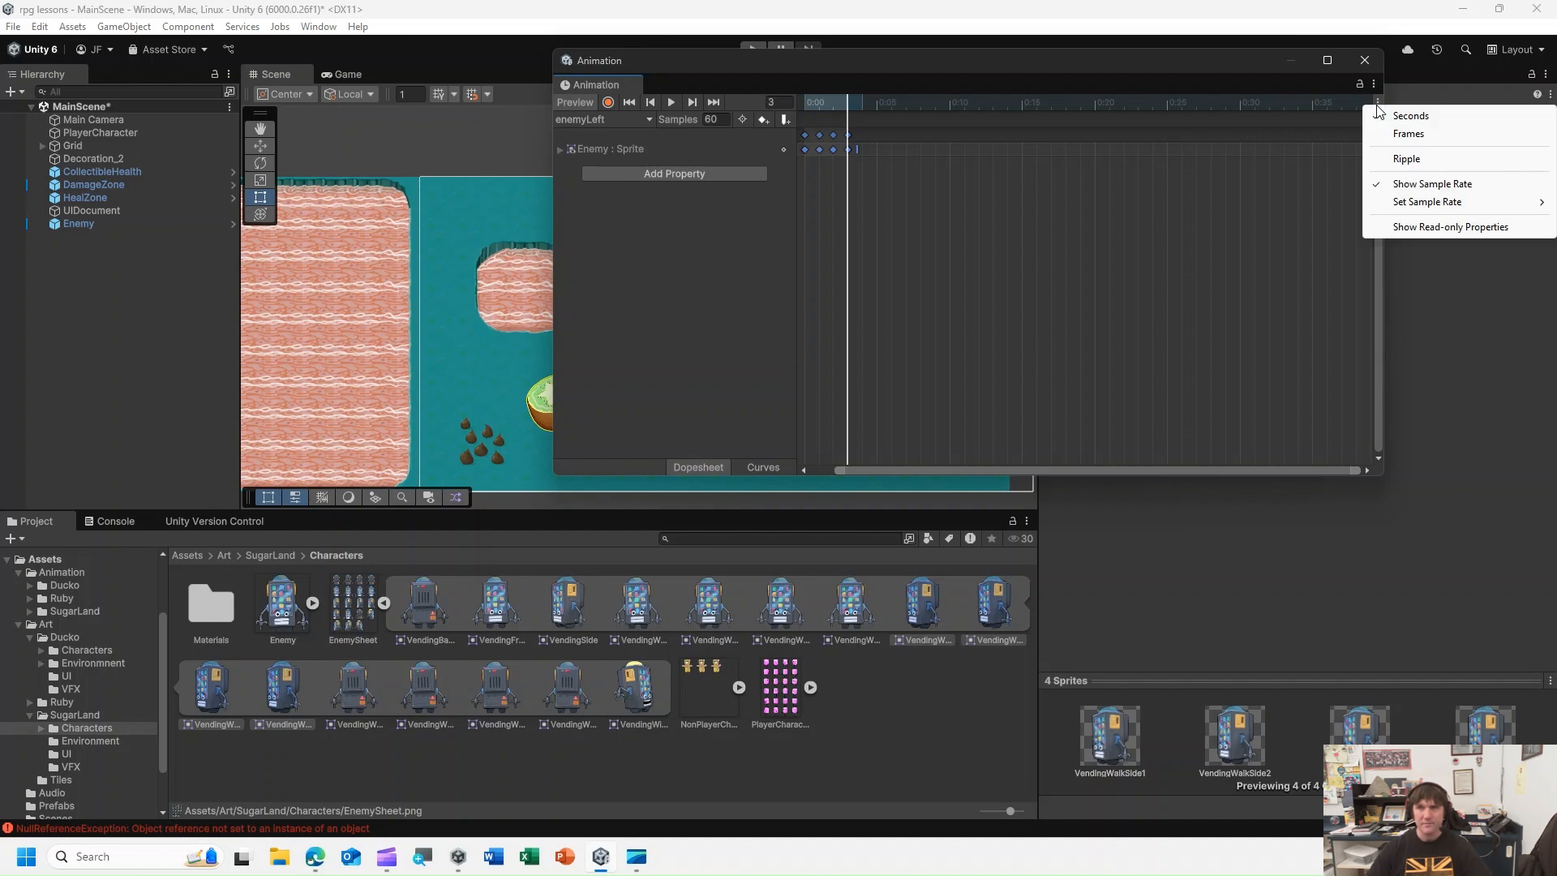
{"action": "left_click", "coordinate": [1416, 185]}
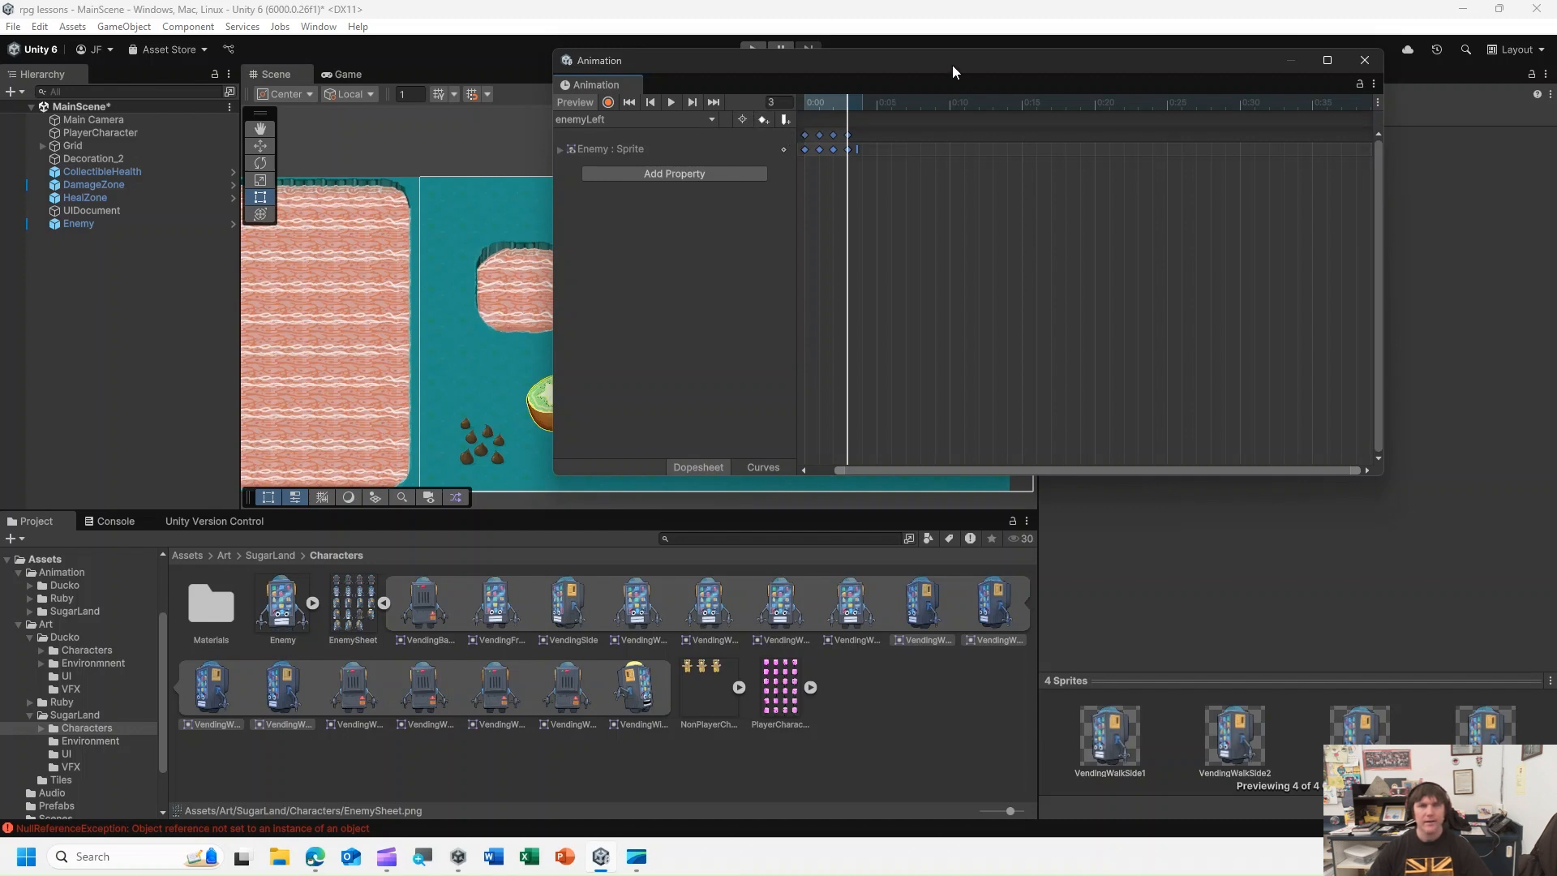
{"action": "left_click", "coordinate": [1374, 84]}
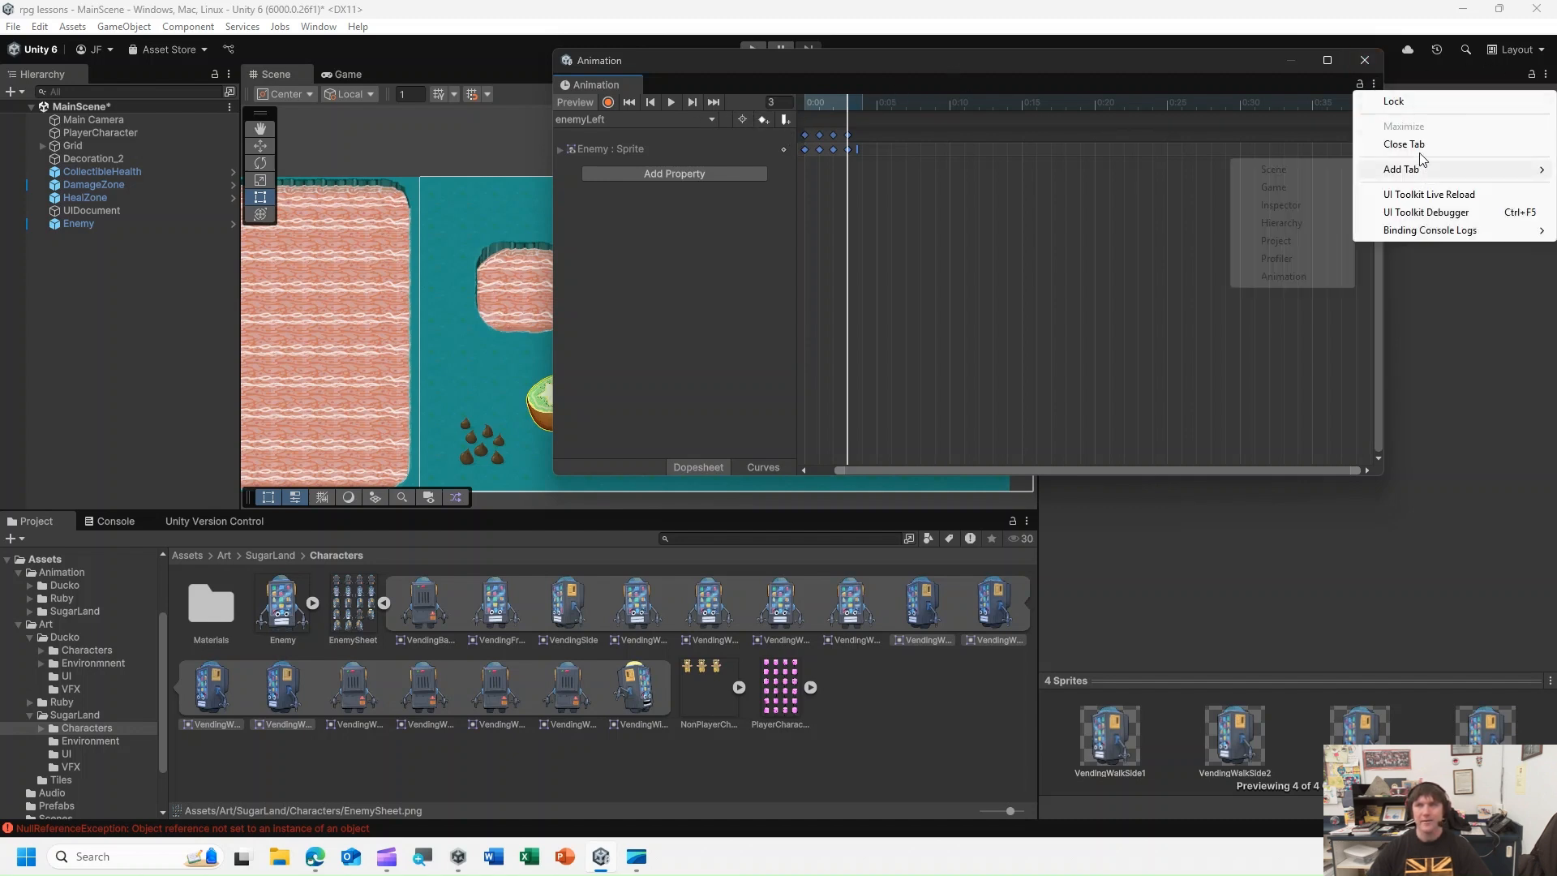
{"action": "left_click", "coordinate": [1287, 84]}
{"action": "left_click", "coordinate": [1379, 104]}
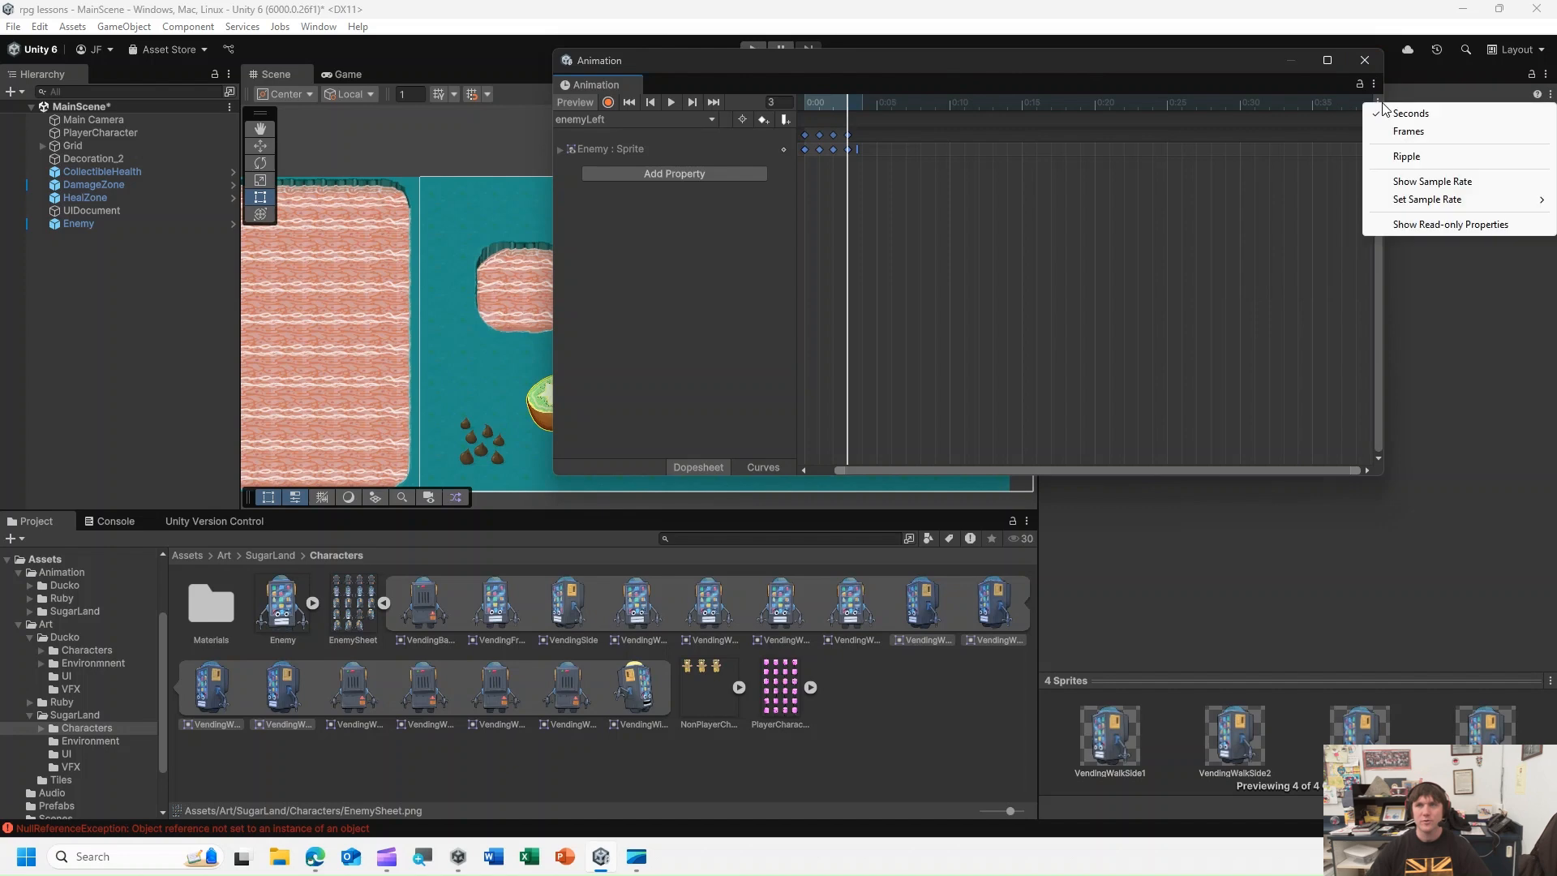
{"action": "left_click", "coordinate": [1427, 182]}
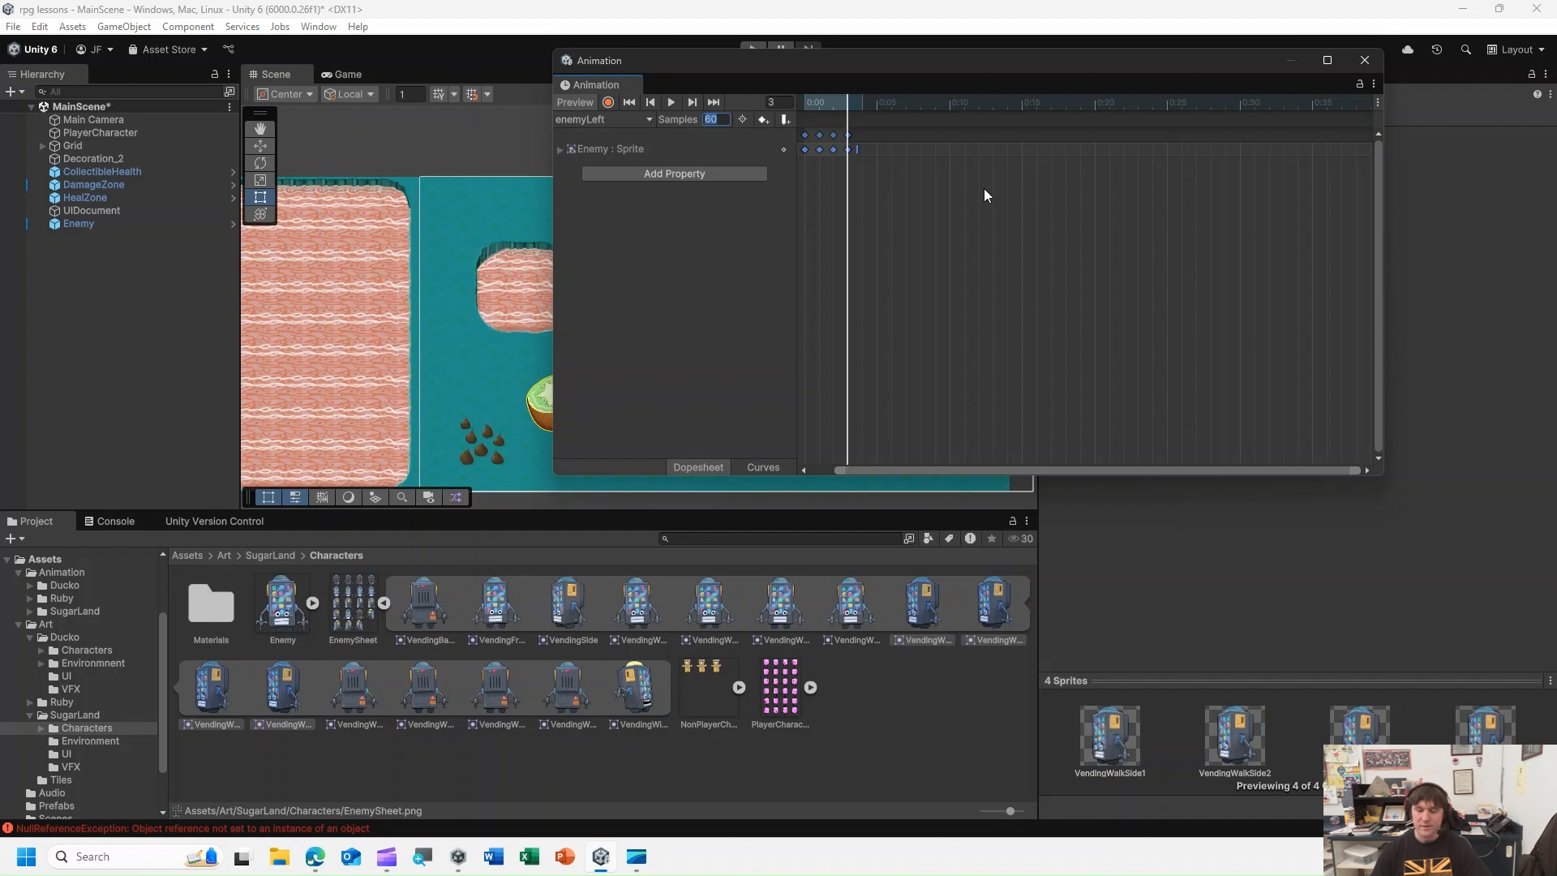
Try to set the enemyLeft sample rate to 4 and play the clip, then return to its first frame.
{"action": "type", "text": "4"}
{"action": "left_click_drag", "start_coordinate": [841, 77], "coordinate": [936, 74]}
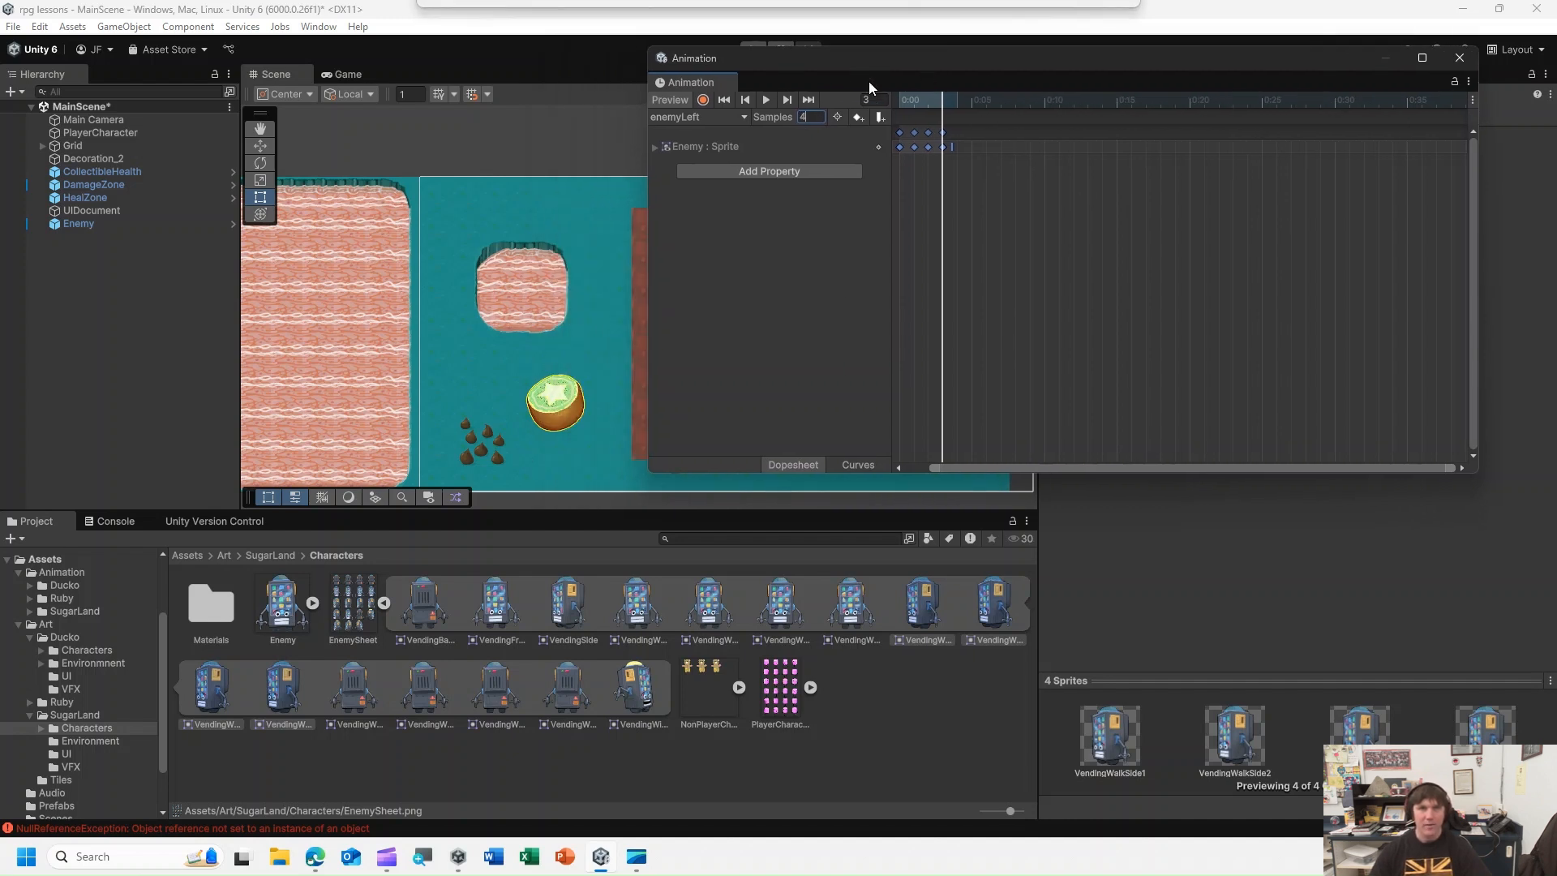
{"action": "left_click", "coordinate": [771, 99]}
{"action": "left_click_drag", "start_coordinate": [815, 58], "coordinate": [981, 63]}
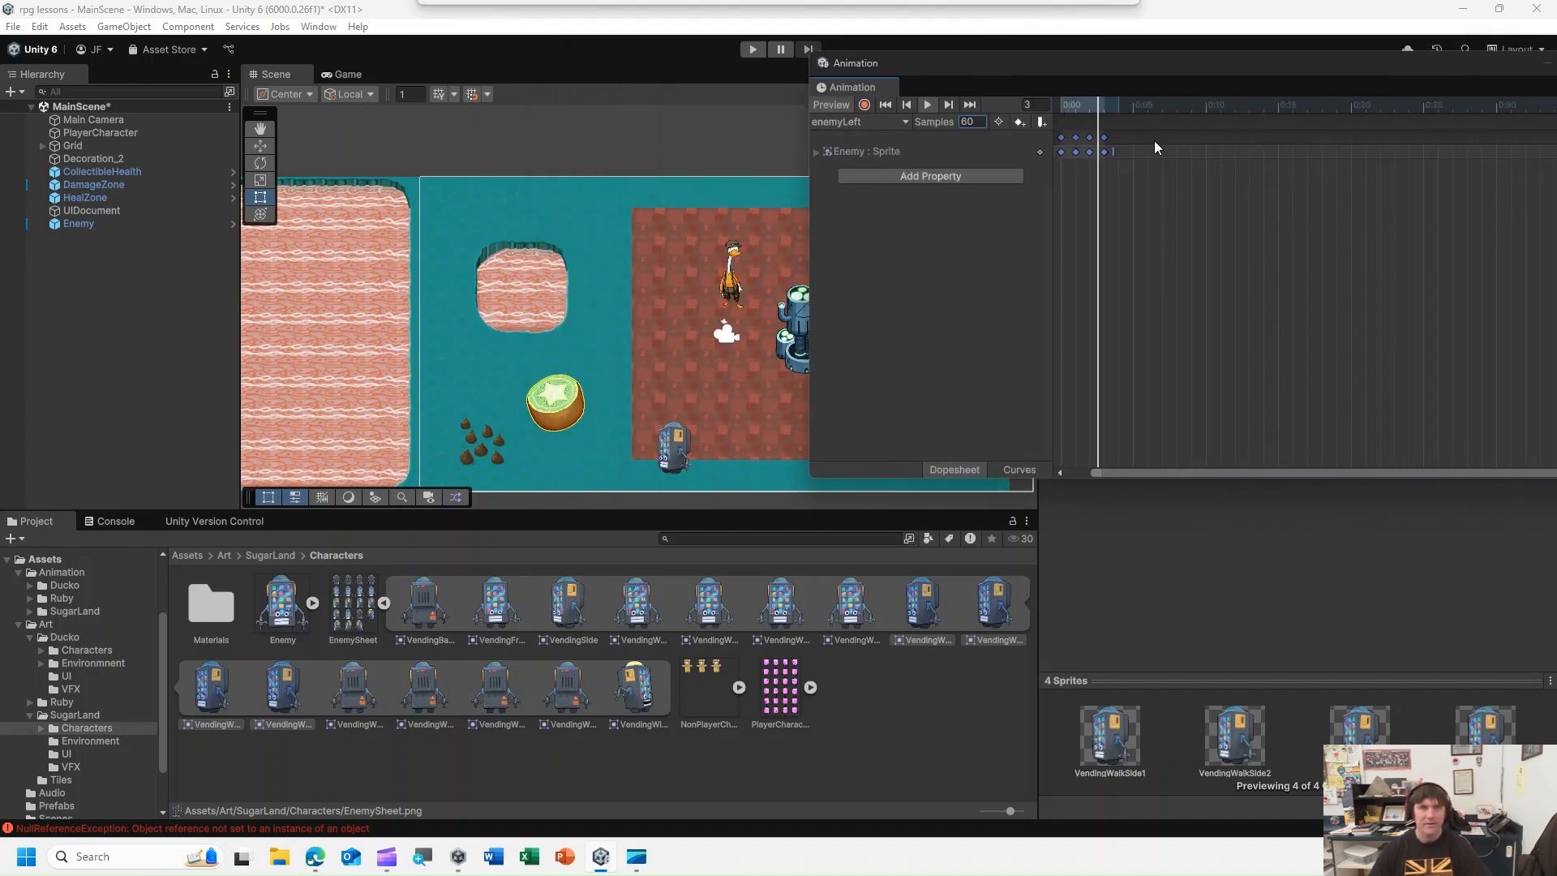
{"action": "left_click", "coordinate": [929, 104]}
{"action": "left_click", "coordinate": [889, 105]}
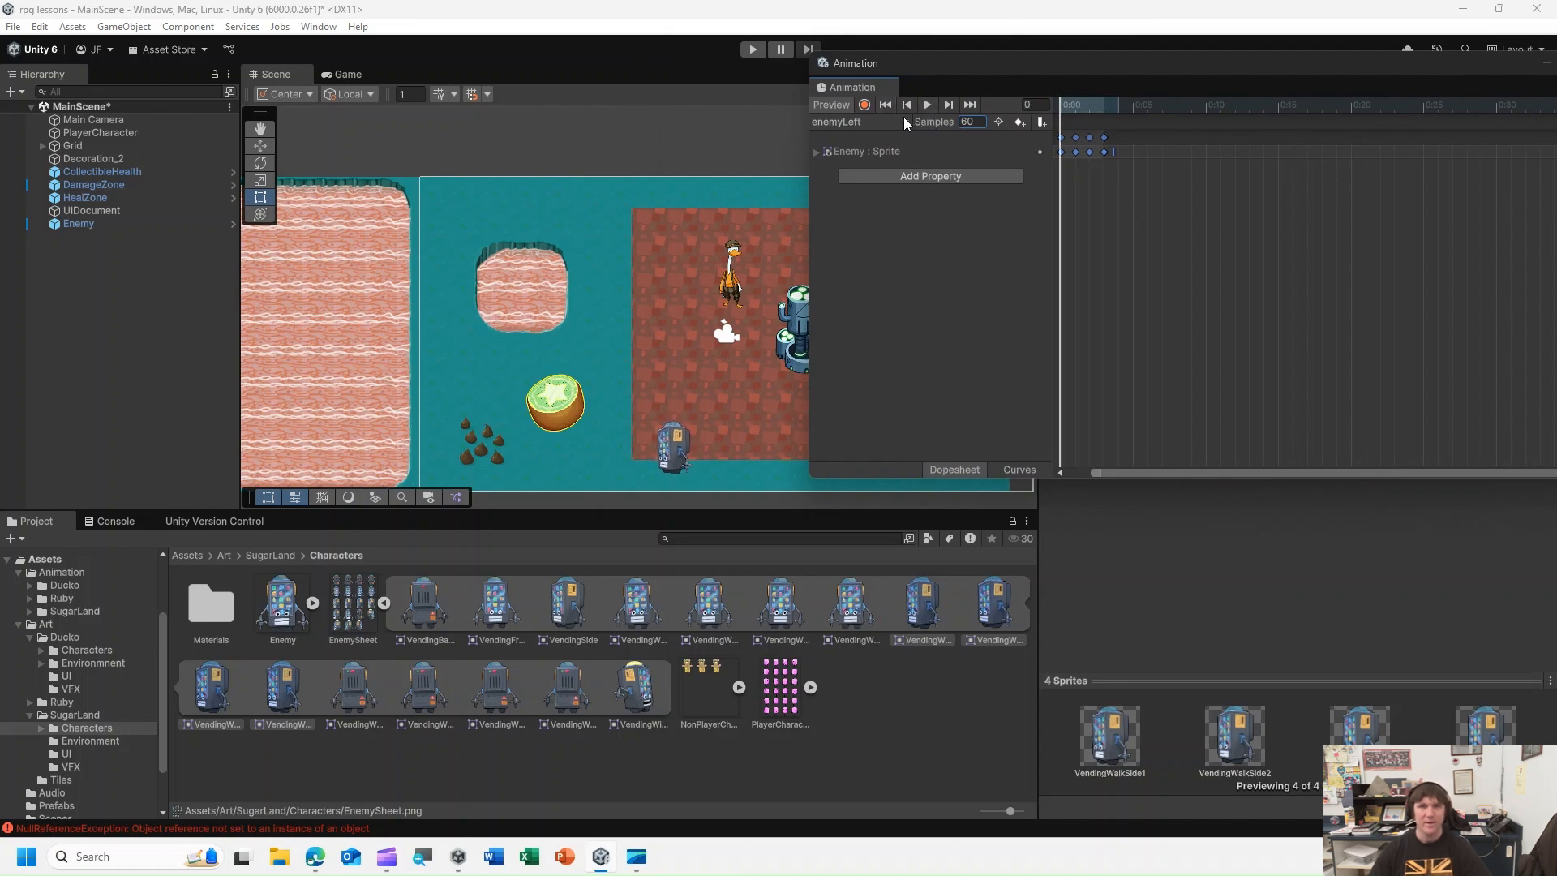
Set the enemyLeft sample rate to 4 and preview the walk animation.
{"action": "left_click", "coordinate": [969, 121]}
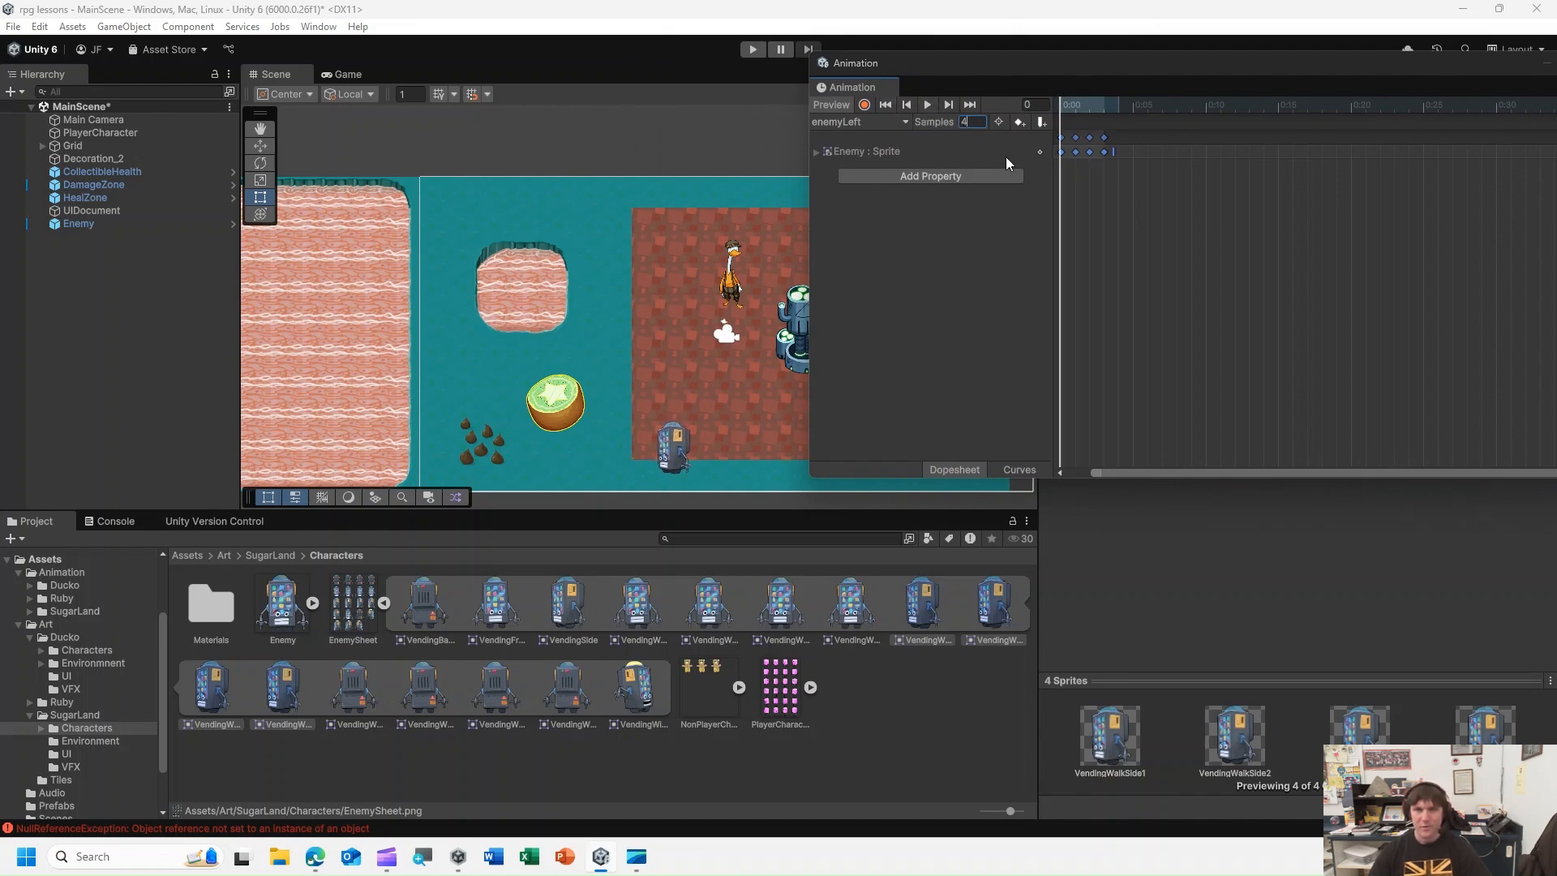
{"action": "type", "text": "4"}
{"action": "key", "text": "Return"}
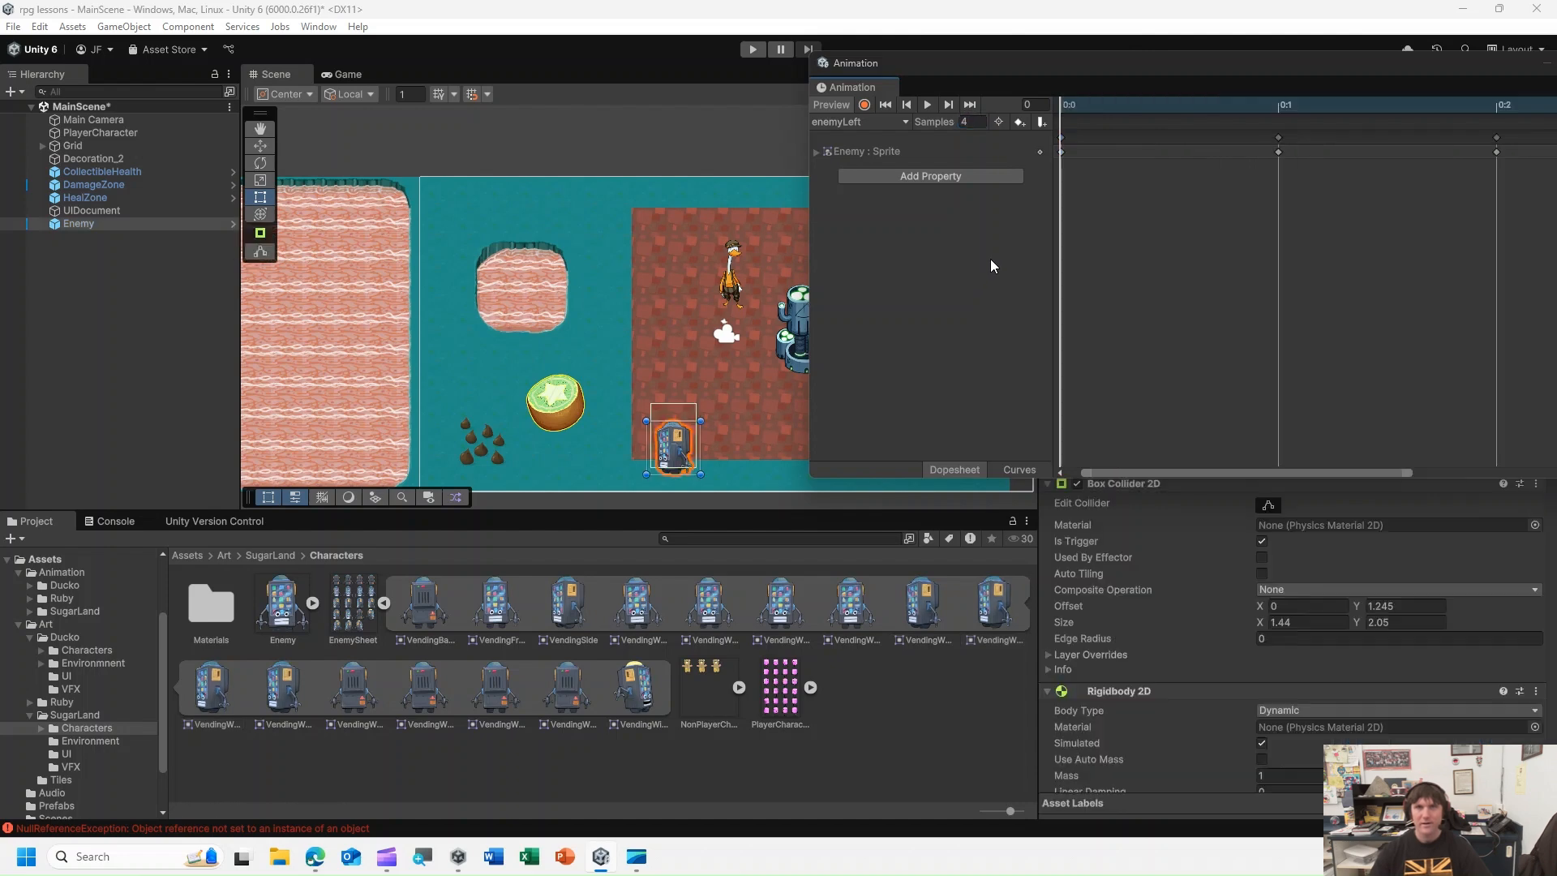
{"action": "left_click", "coordinate": [925, 107]}
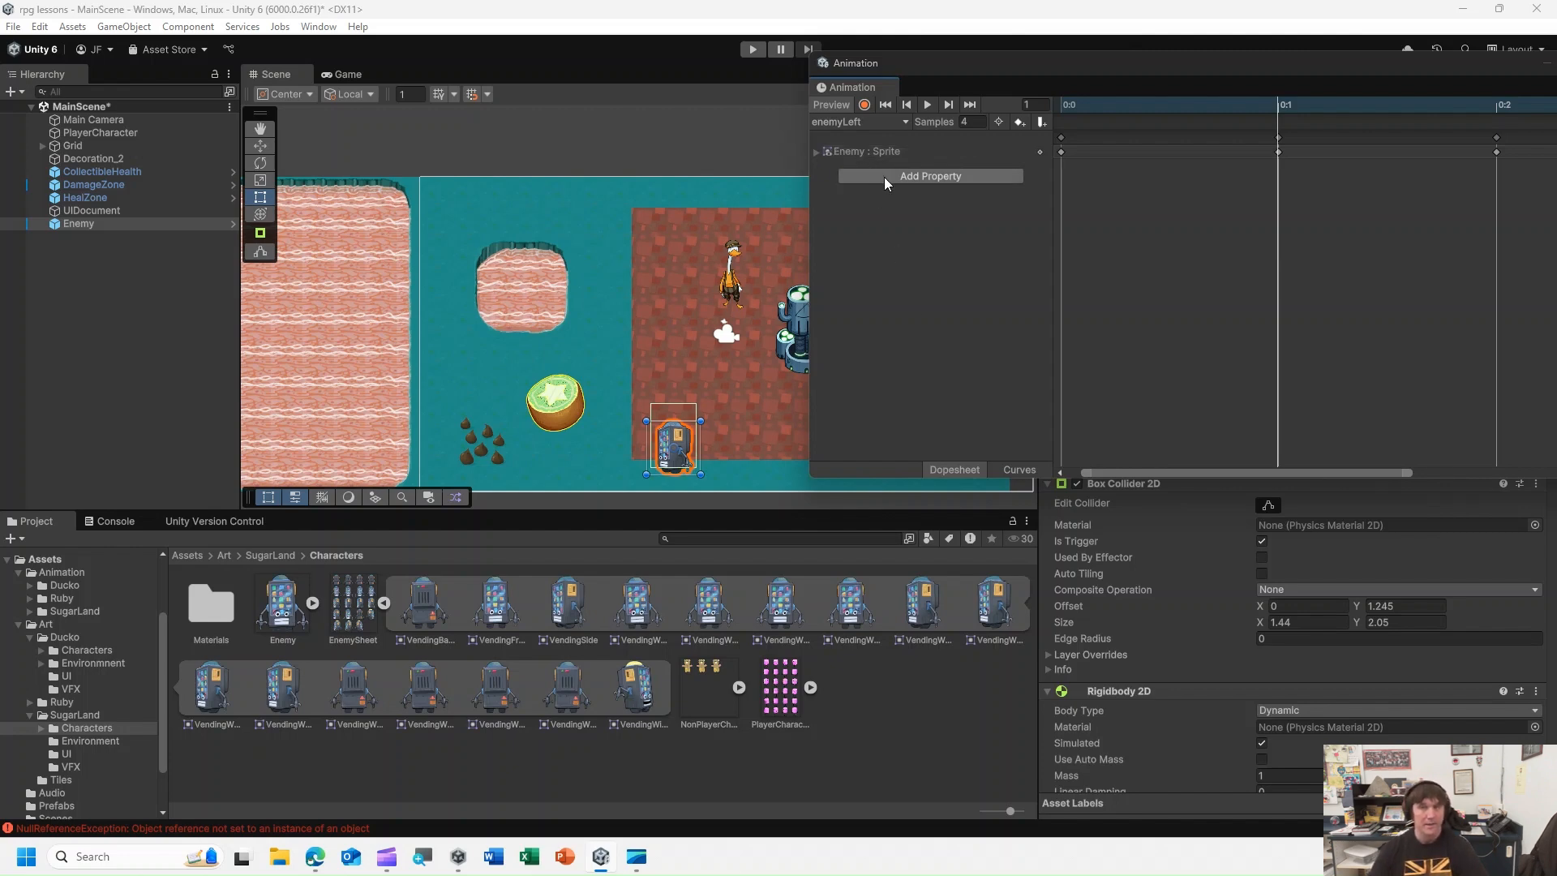
Create another animation clip for the Enemy object, named enemyRight, and save it in the Assets/Animation folder.
{"action": "left_click", "coordinate": [851, 122]}
{"action": "left_click", "coordinate": [868, 168]}
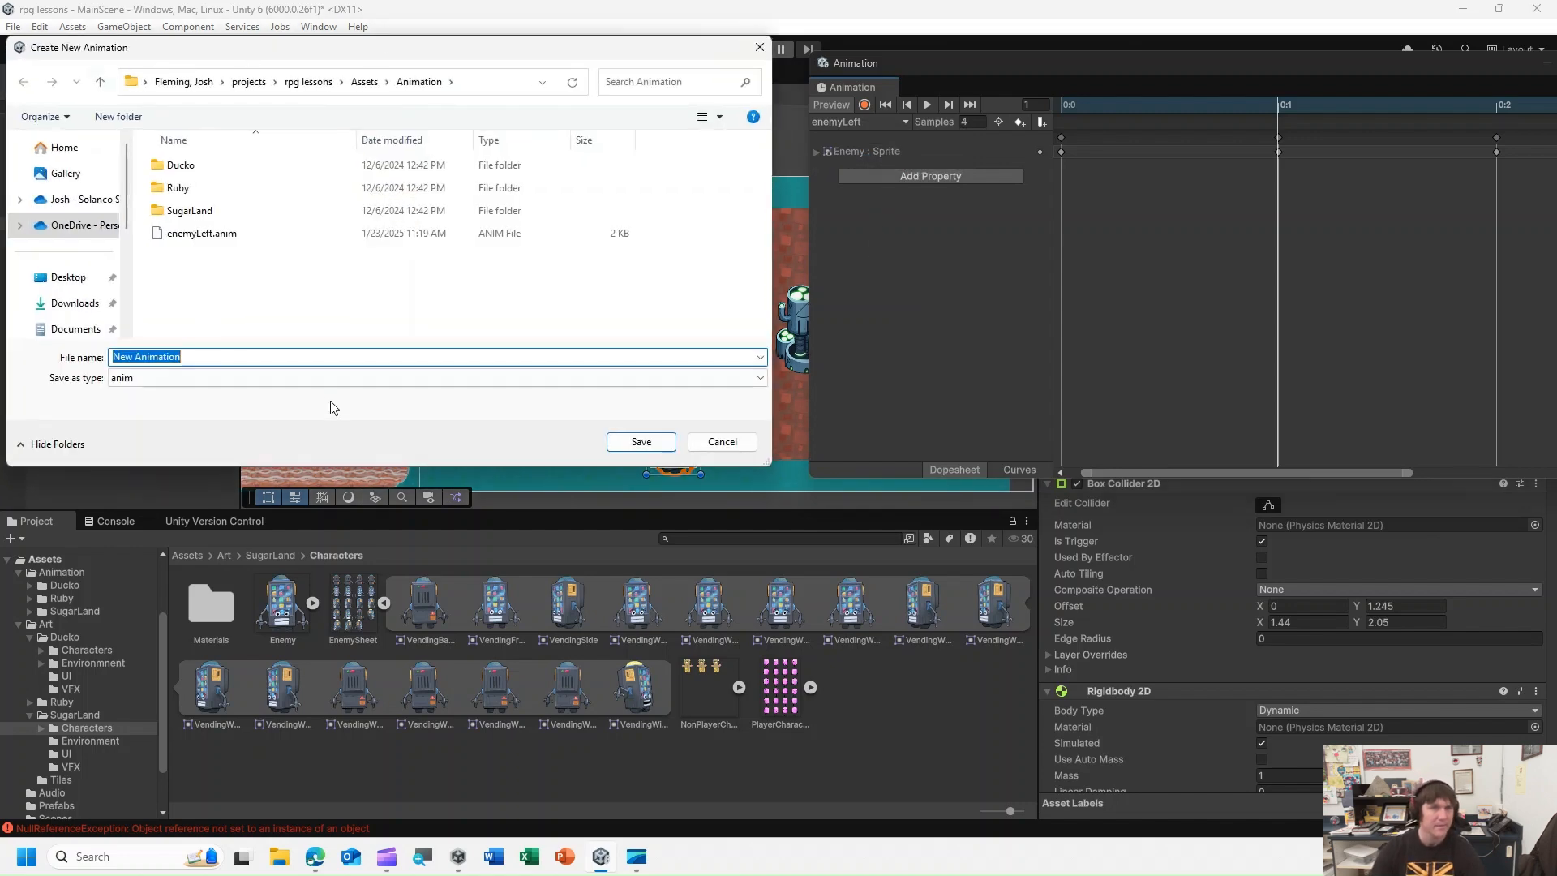
{"action": "type", "text": "enemy"}
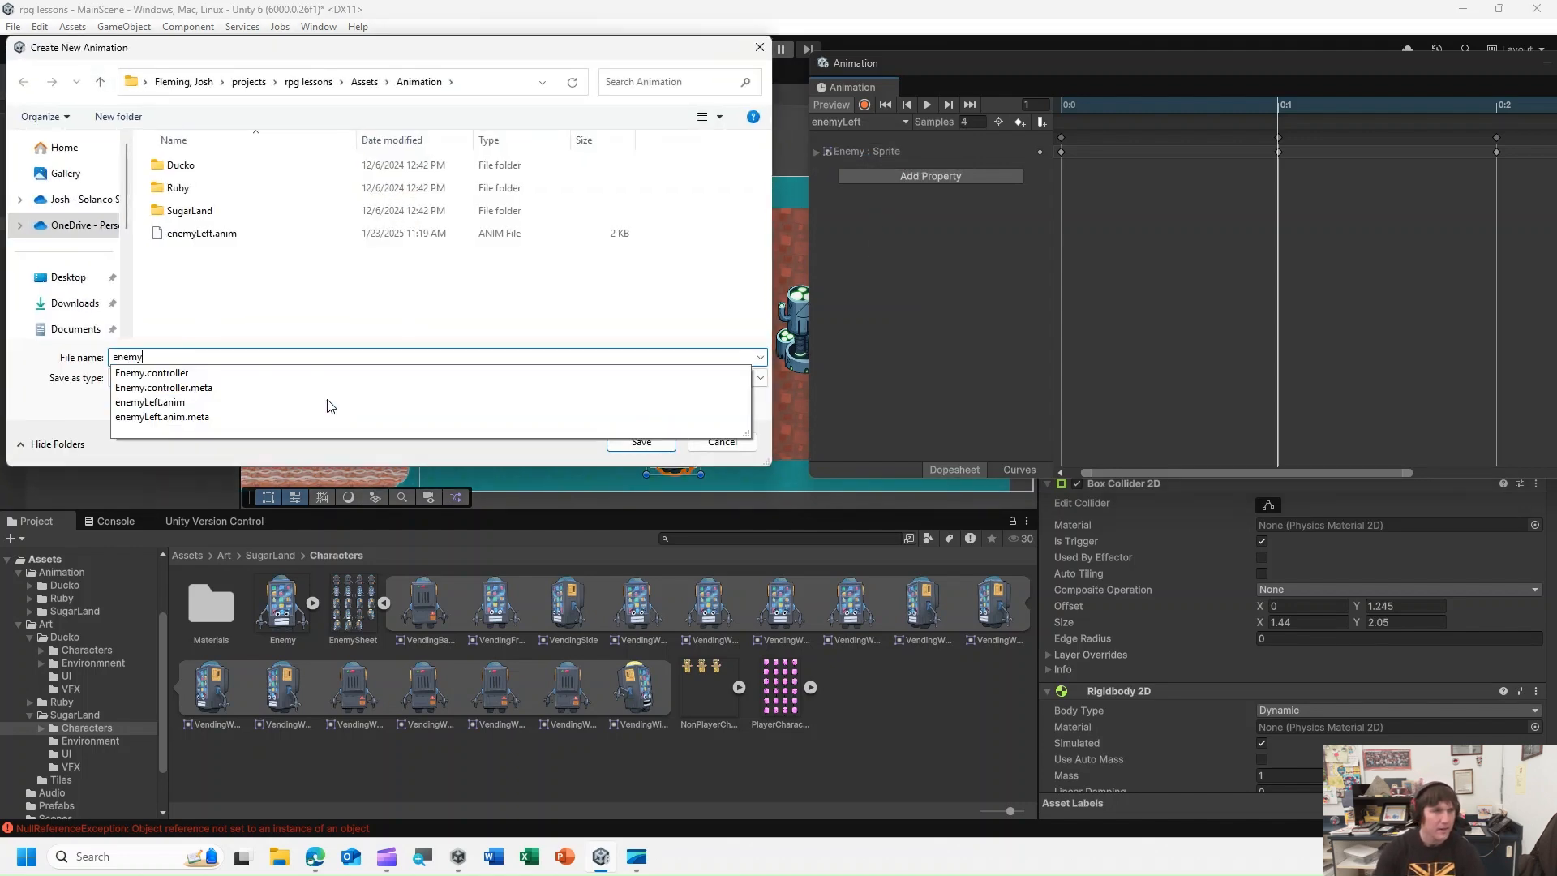
{"action": "type", "text": "Right"}
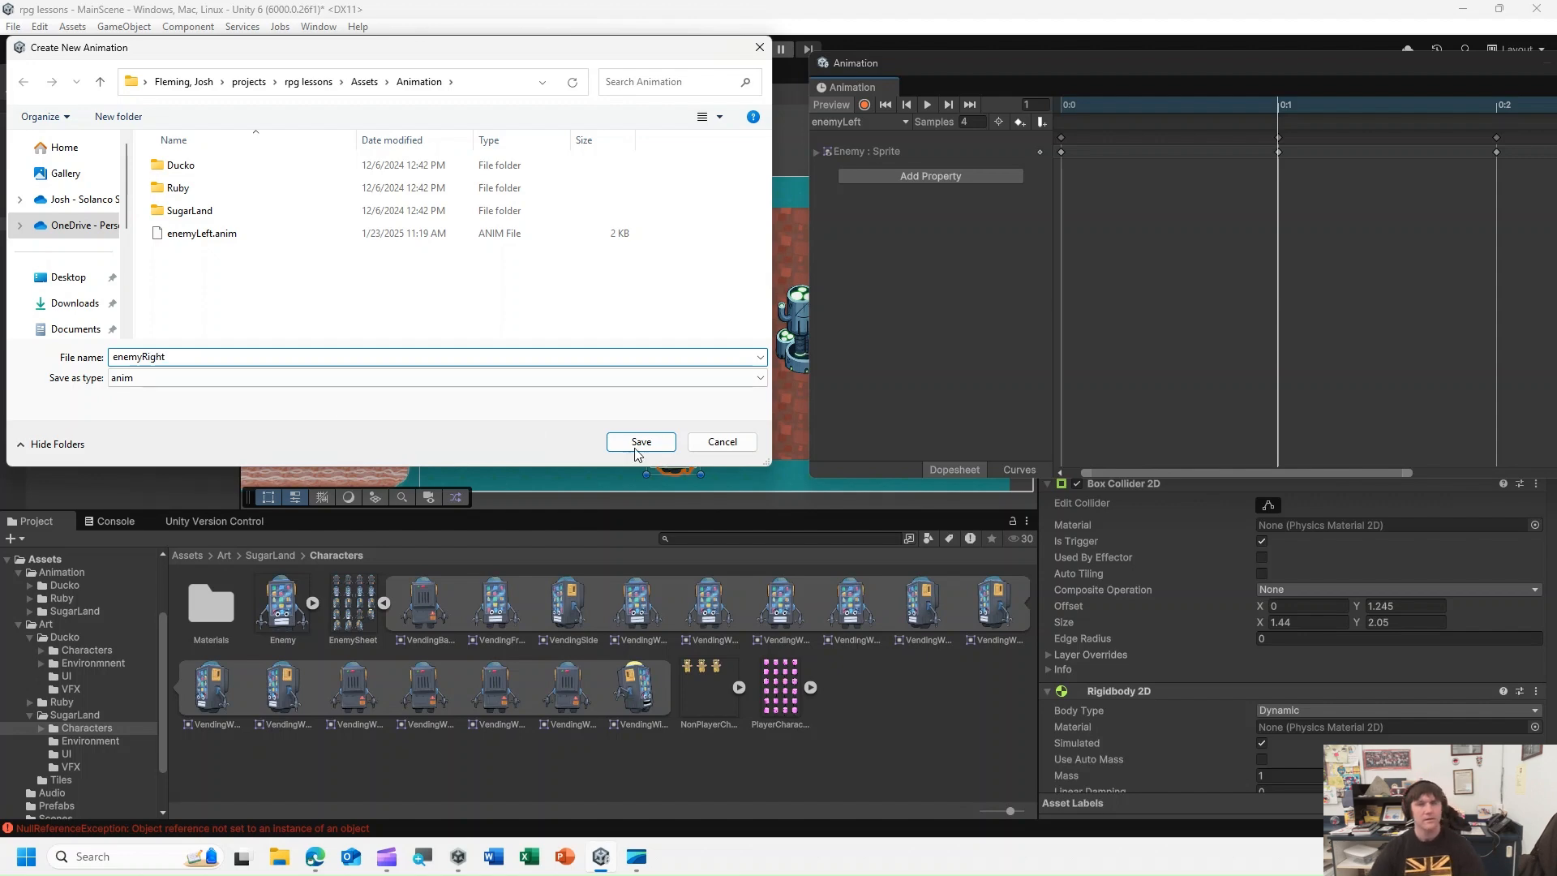
{"action": "left_click", "coordinate": [637, 448]}
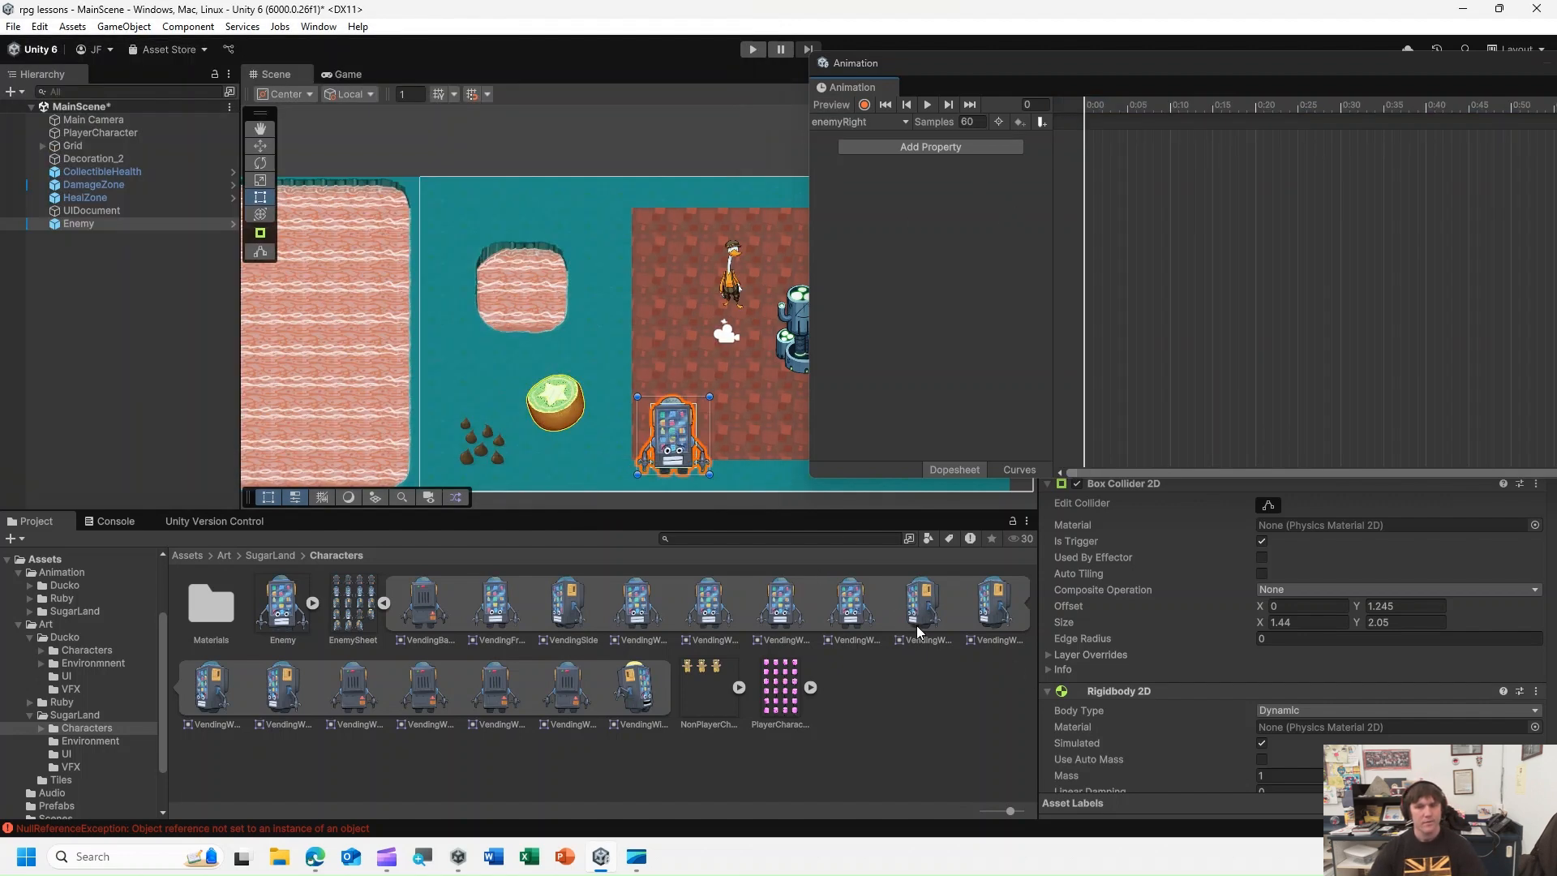
Add the same four VendingWalkSide sprites as keyframes at the start of the enemyRight clip.
{"action": "left_click", "coordinate": [932, 613]}
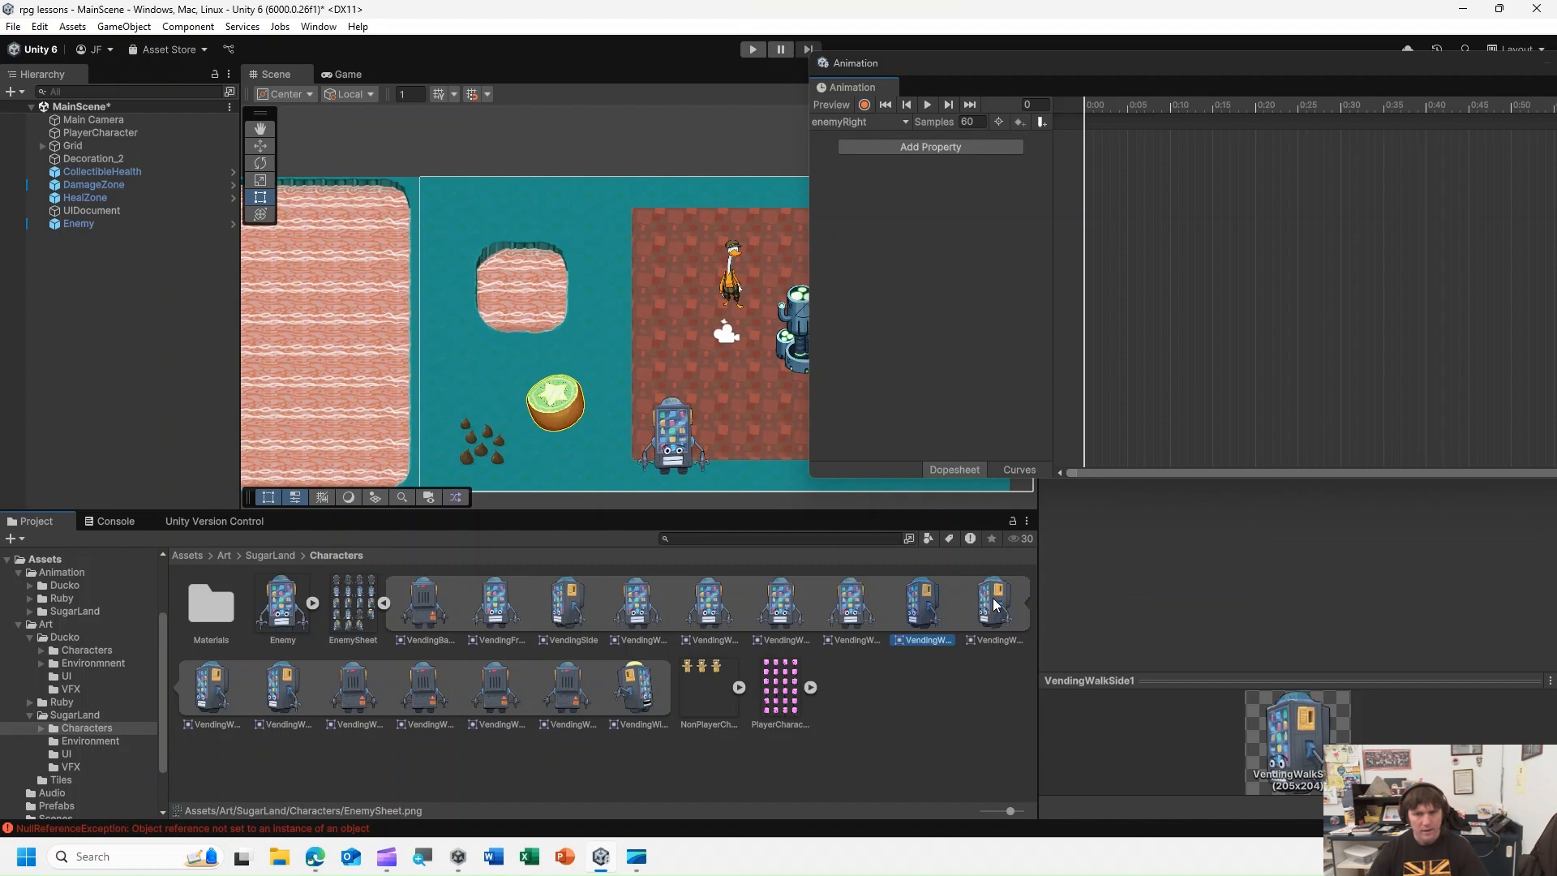
{"action": "left_click", "coordinate": [991, 608], "text": "ctrl"}
{"action": "left_click", "coordinate": [219, 704], "text": "ctrl"}
{"action": "left_click", "coordinate": [283, 689], "text": "ctrl"}
{"action": "left_click_drag", "start_coordinate": [283, 689], "coordinate": [1098, 164]}
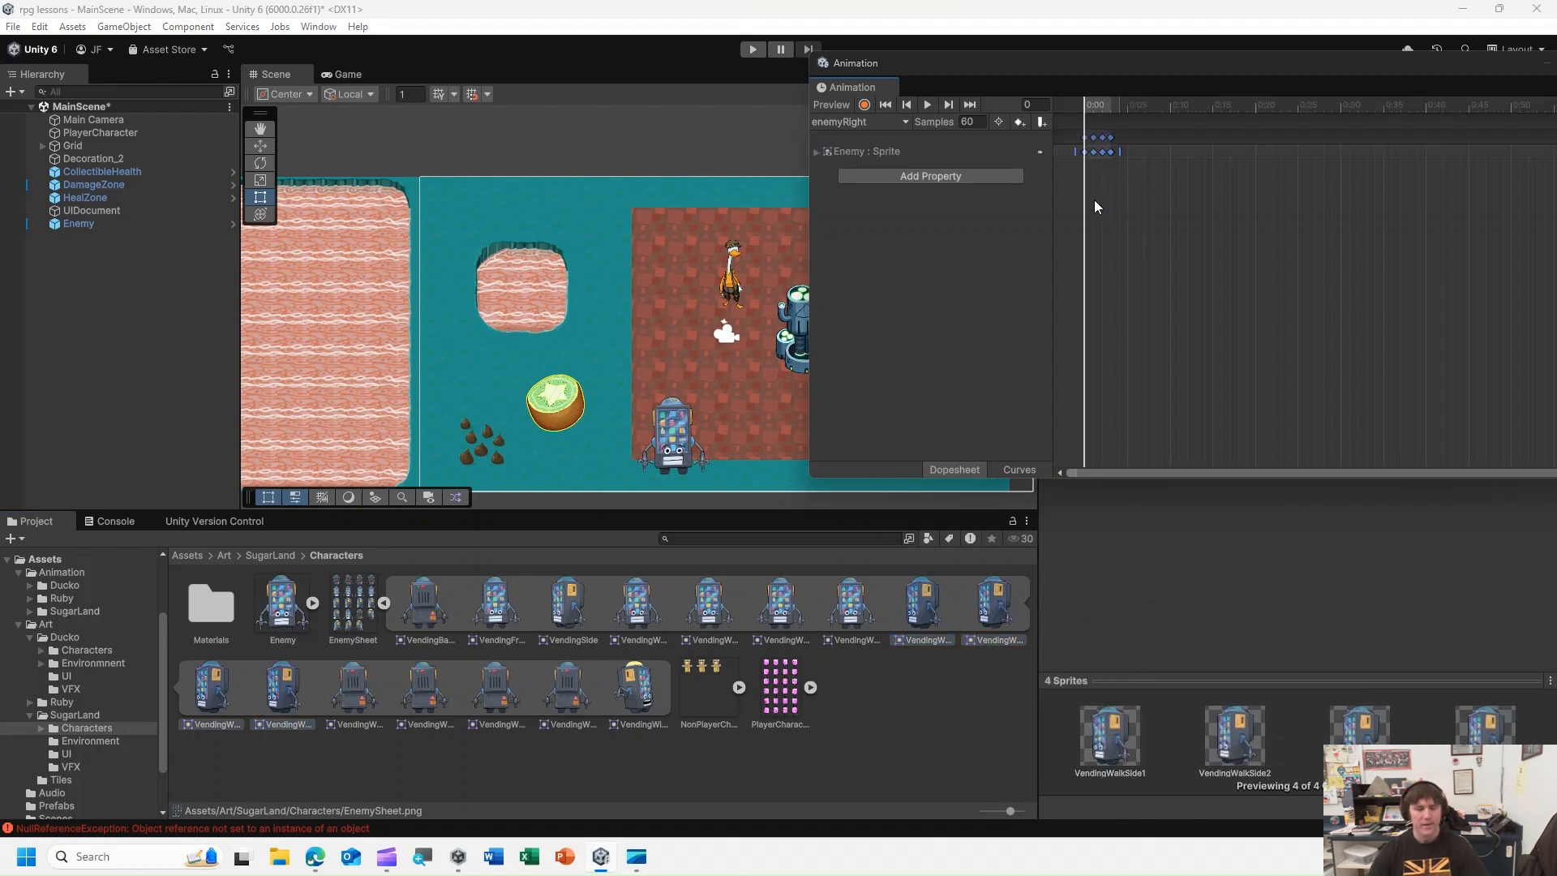
Save the scene and expand the Enemy : Sprite property of enemyRight to show its sprite thumbnails.
{"action": "scroll", "coordinate": [1094, 201], "scroll_direction": "up", "scroll_amount": 4}
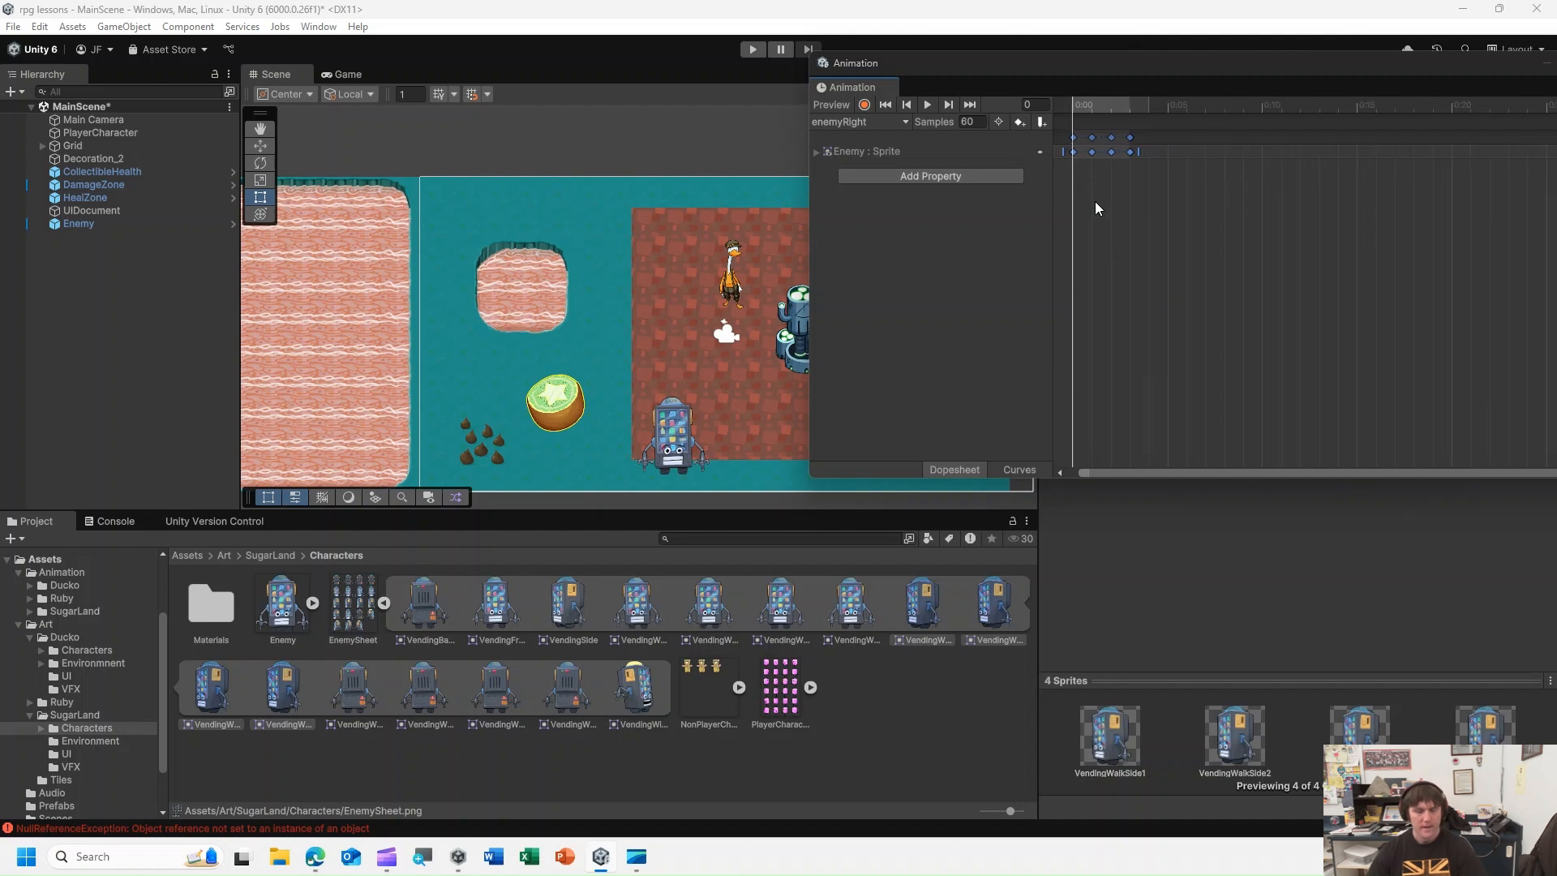
{"action": "key", "text": "ctrl+s"}
{"action": "left_click", "coordinate": [867, 173]}
{"action": "left_click", "coordinate": [811, 146]}
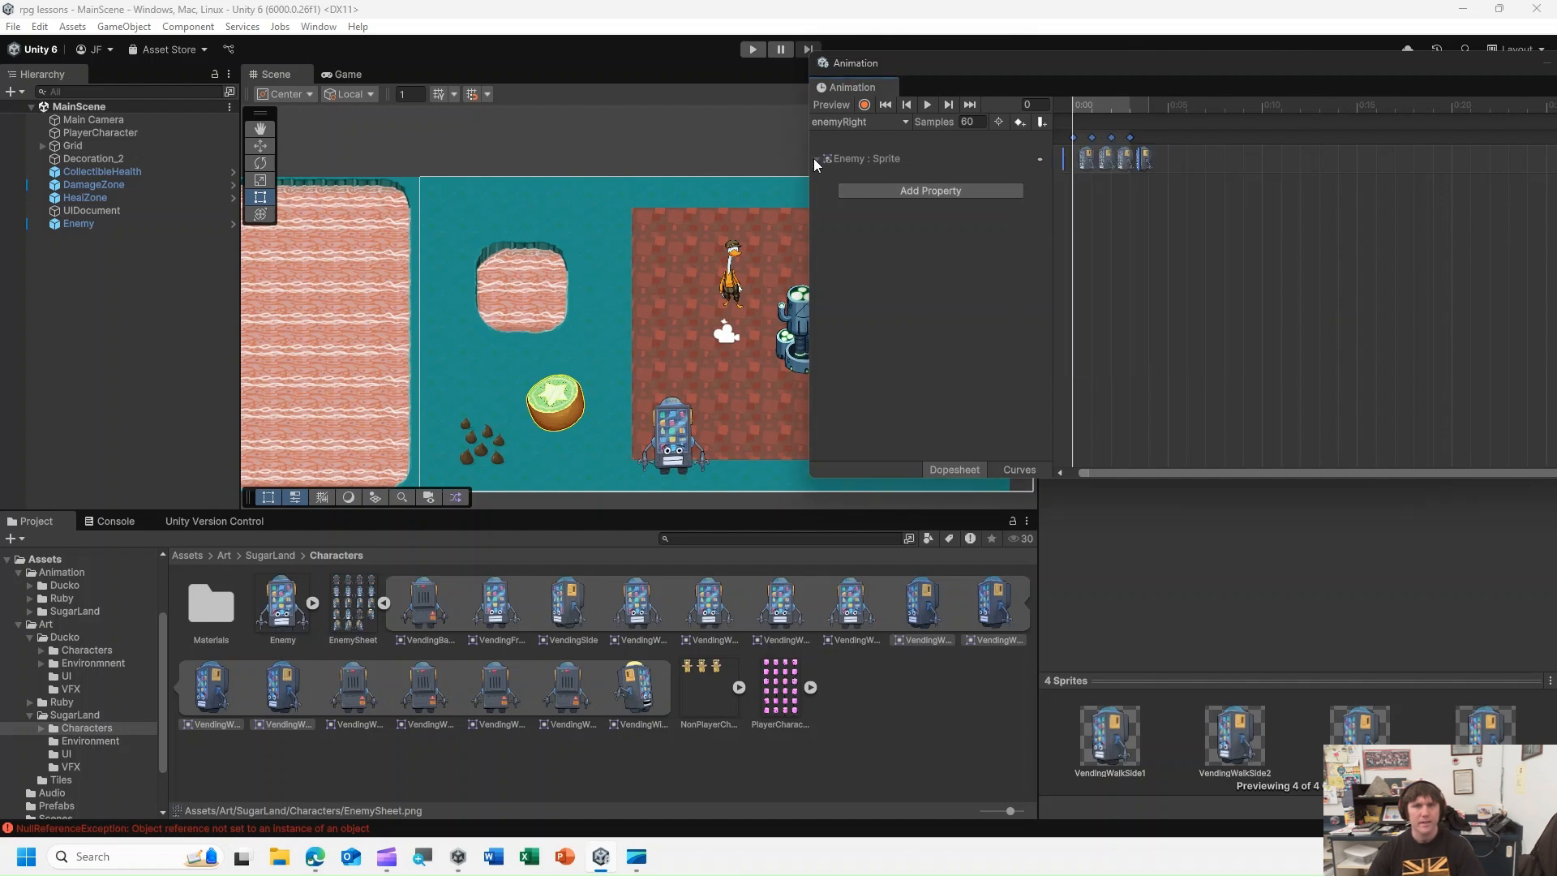
{"action": "left_click", "coordinate": [815, 158]}
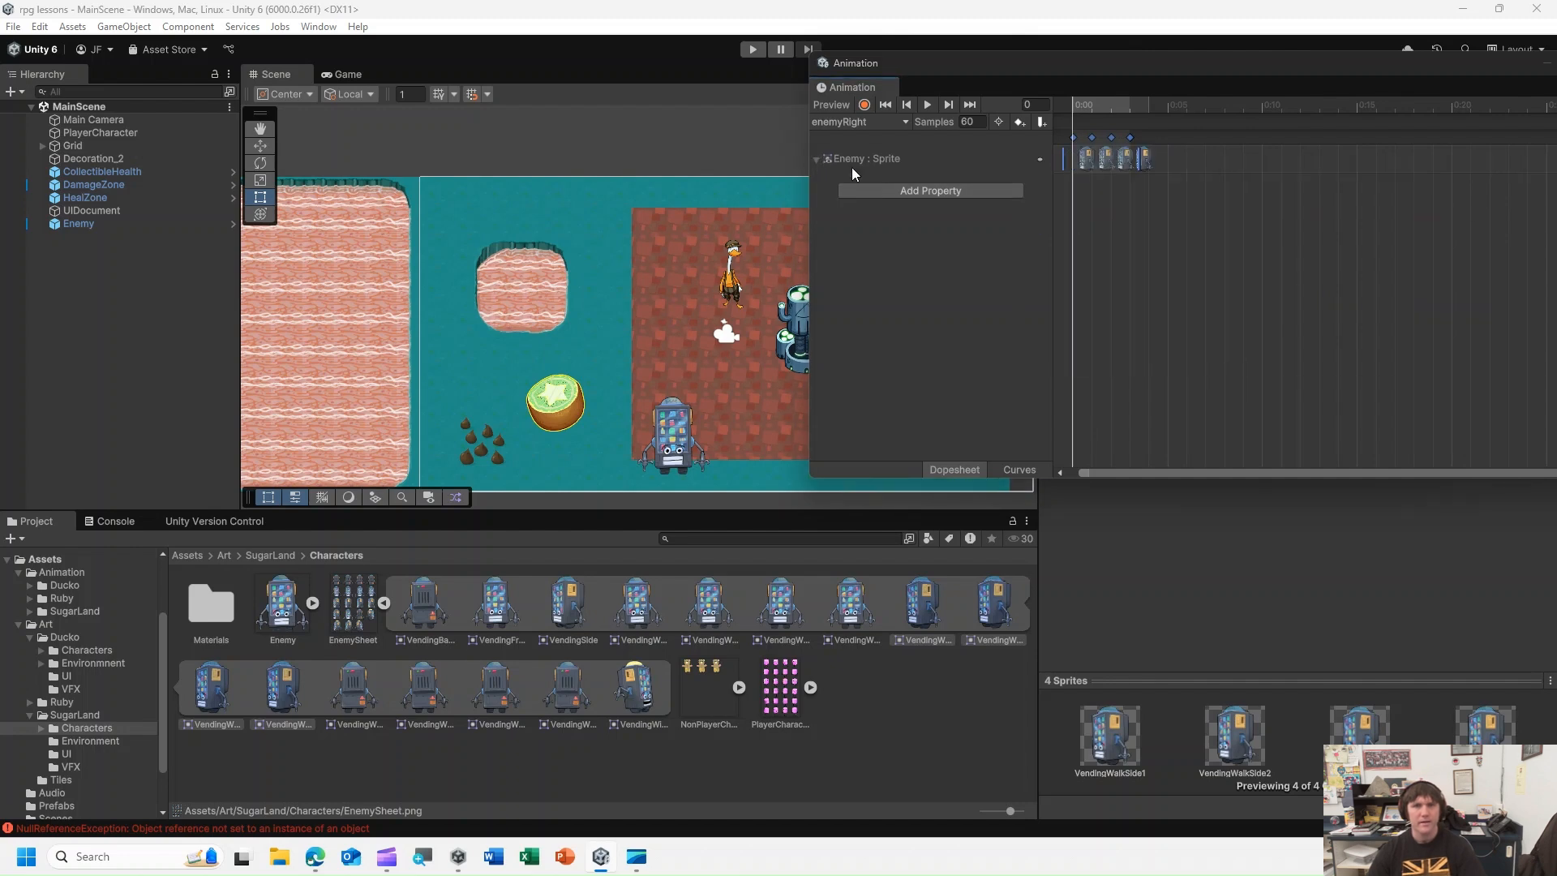
Add the Sprite Renderer Flip X property to the enemyRight clip and enable it at frame 0.
{"action": "left_click", "coordinate": [946, 193]}
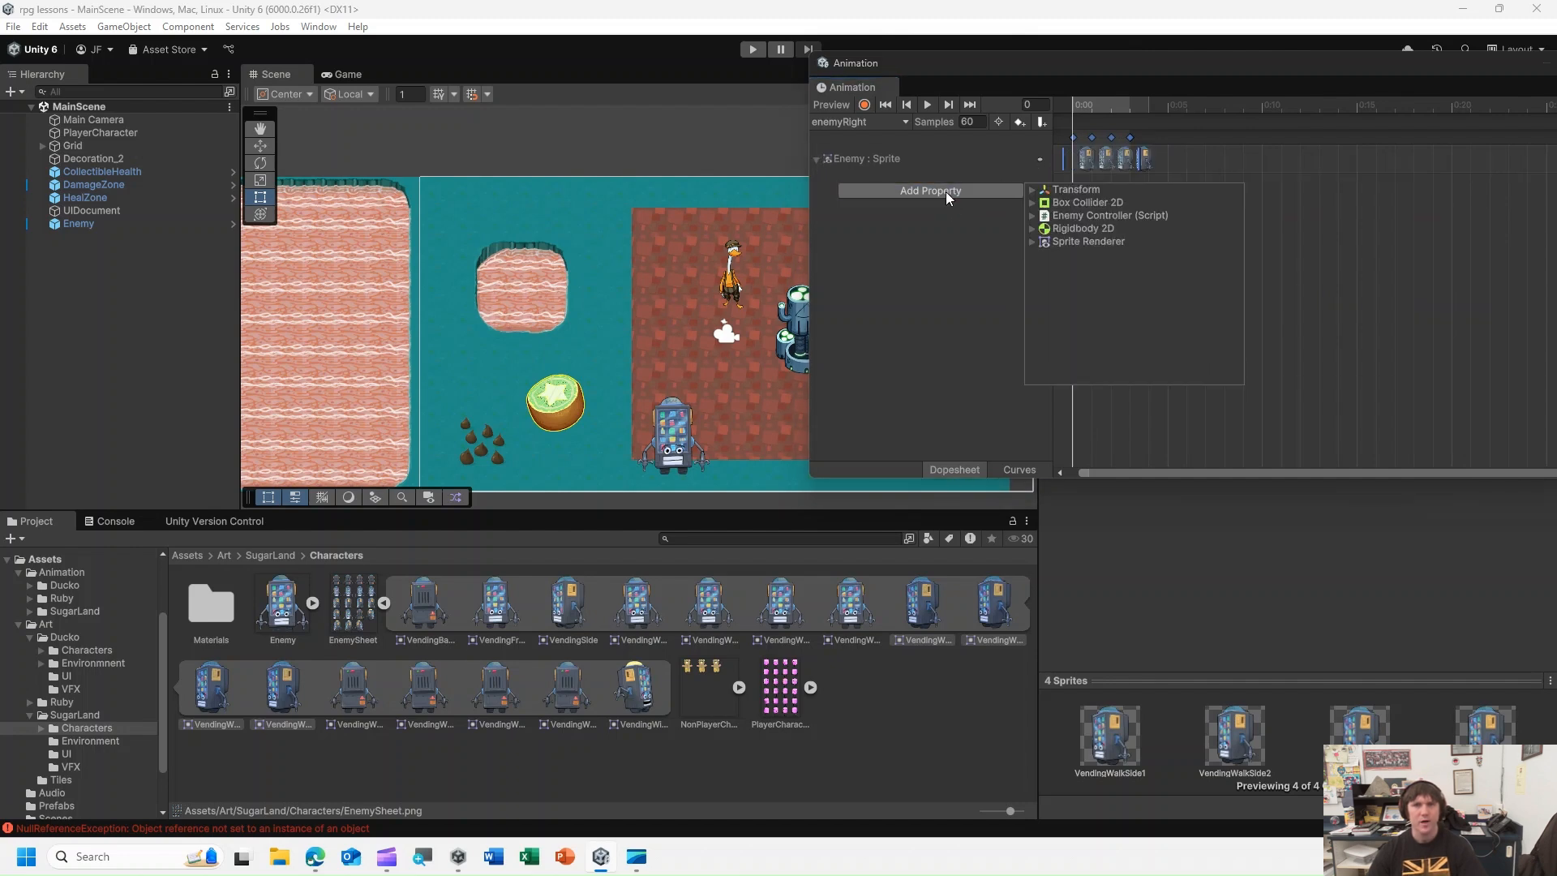
{"action": "left_click", "coordinate": [1032, 242]}
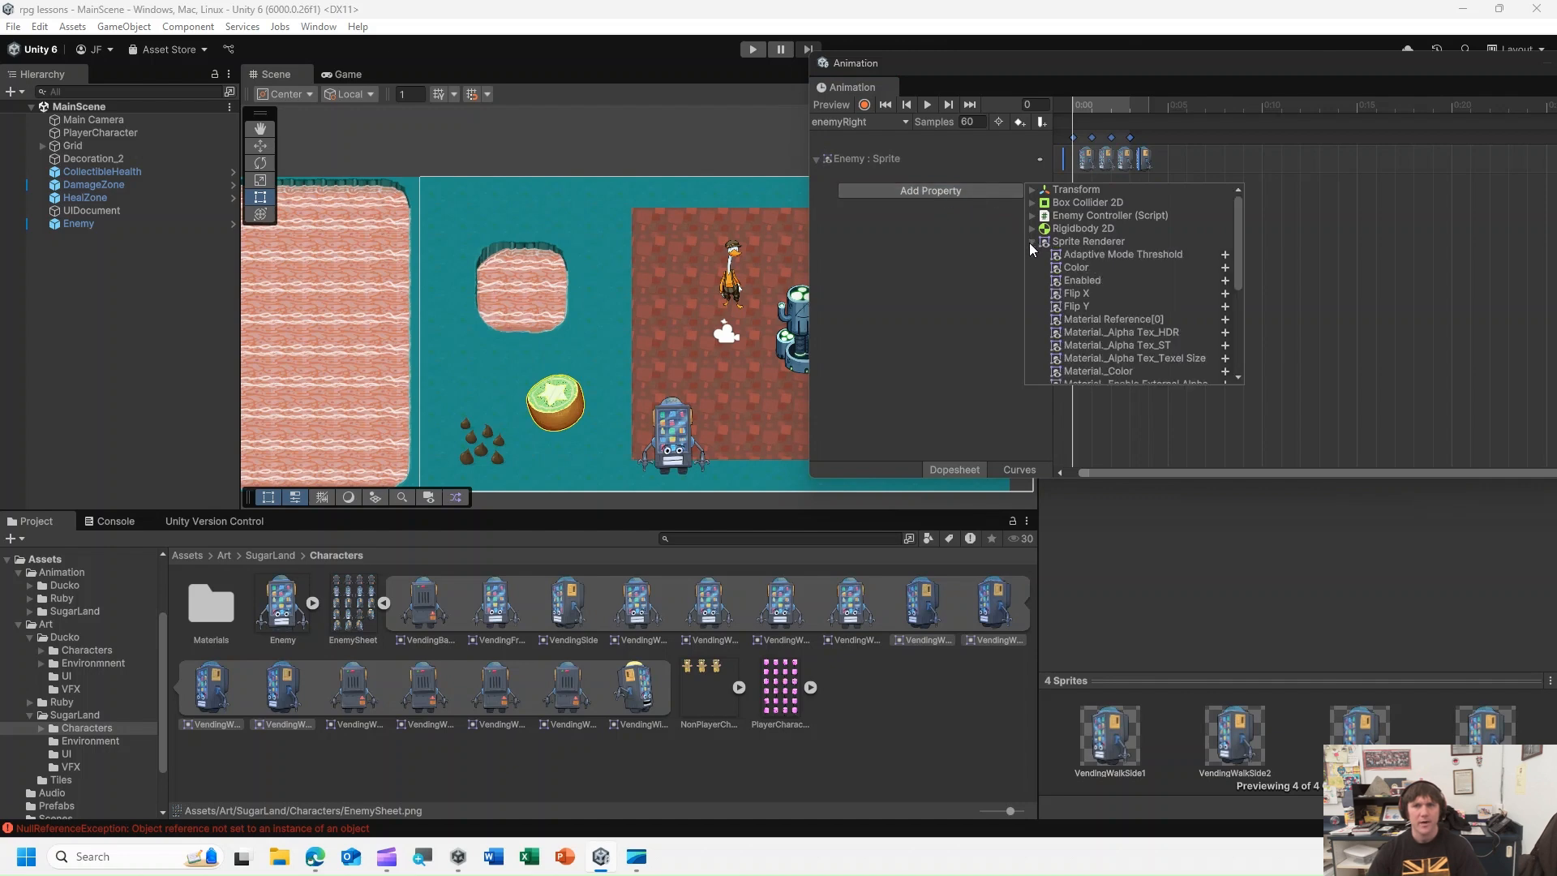
{"action": "left_click", "coordinate": [1073, 295]}
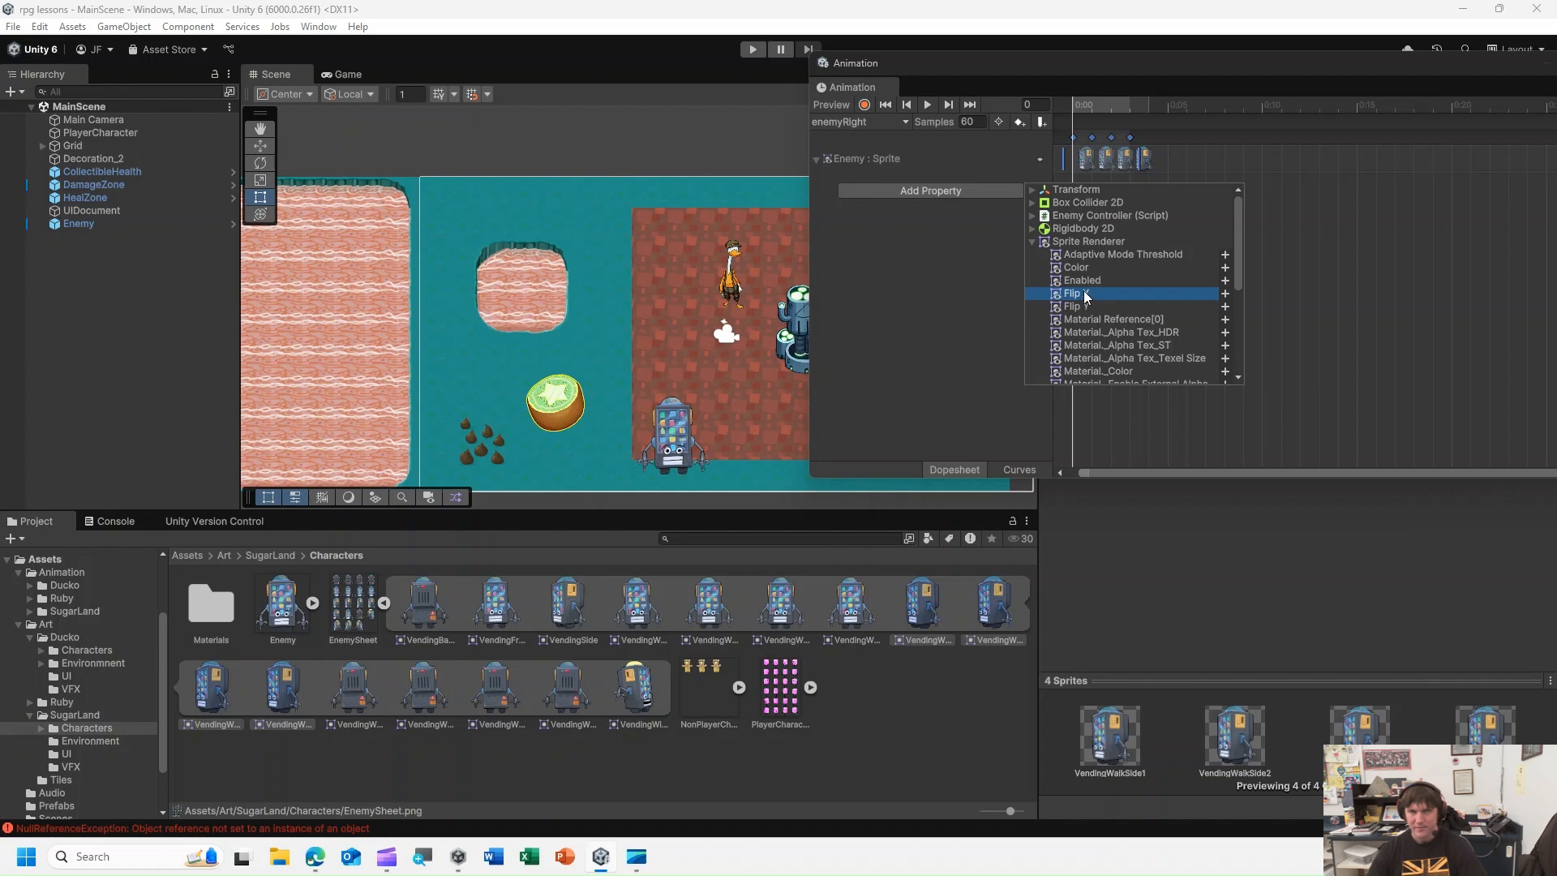
{"action": "left_click", "coordinate": [1225, 293]}
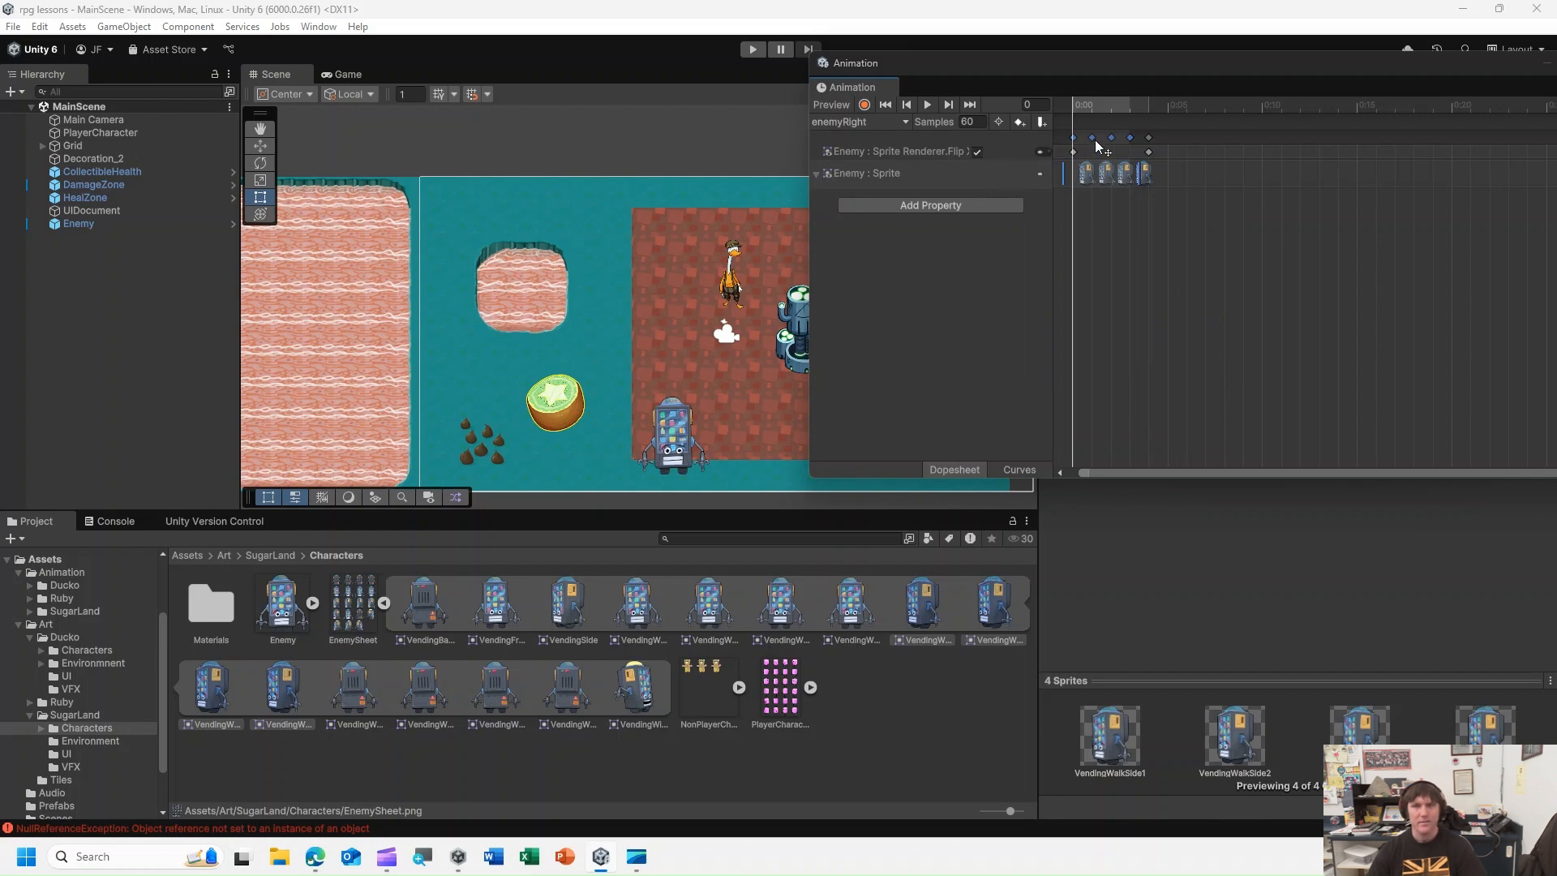
Enable Flip X on the enemyRight keyframe at frame 4 and return the playhead to frame 0.
{"action": "left_click", "coordinate": [949, 105]}
{"action": "left_click", "coordinate": [949, 105]}
{"action": "left_click", "coordinate": [949, 104]}
{"action": "left_click", "coordinate": [949, 104]}
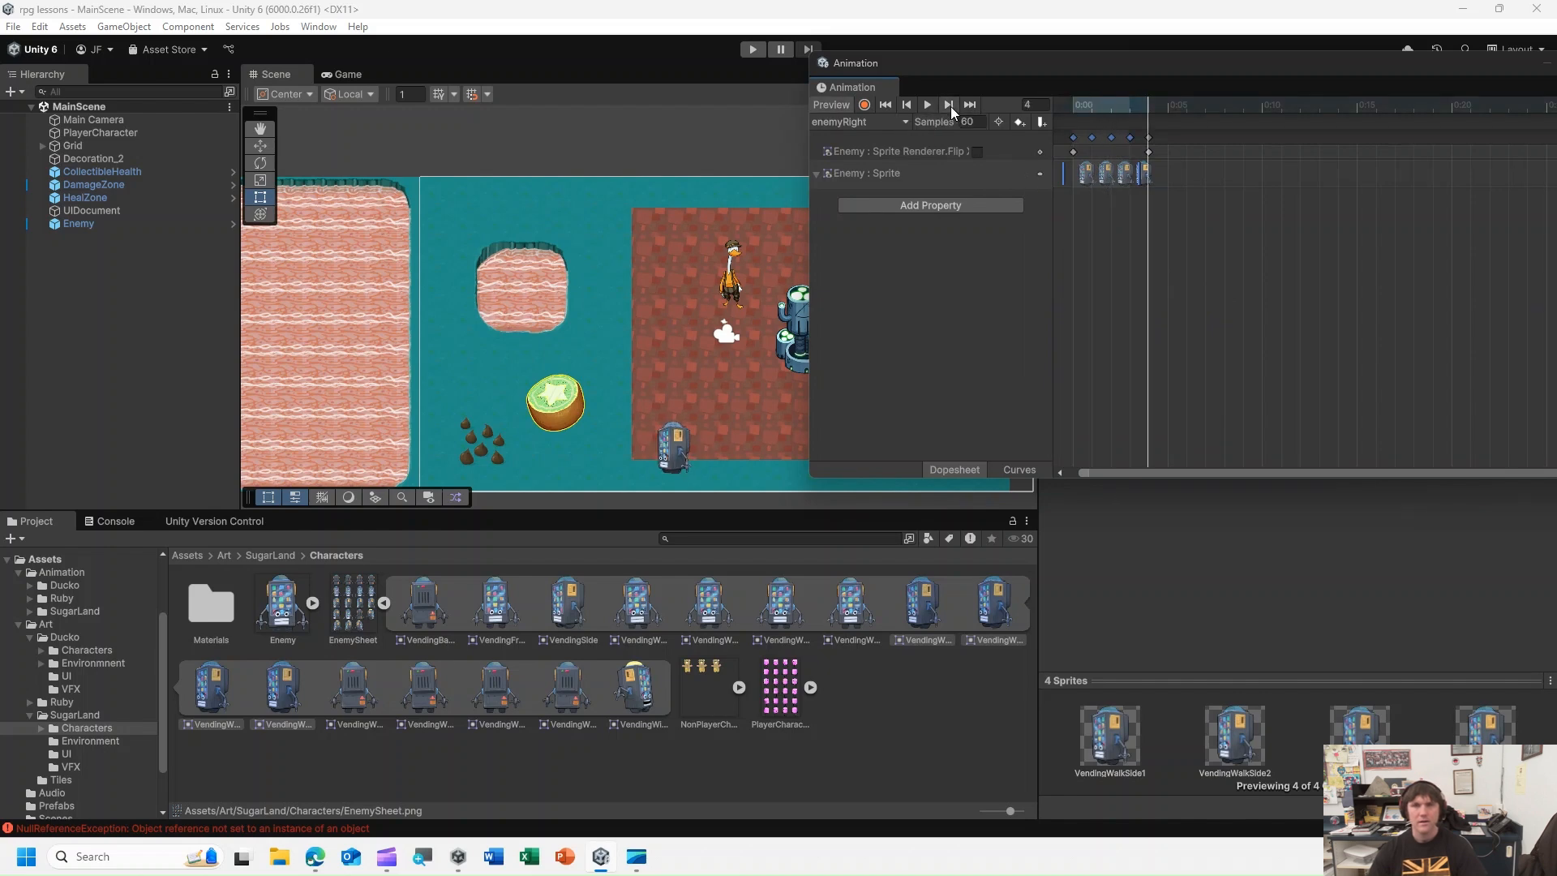
{"action": "left_click", "coordinate": [977, 152]}
{"action": "left_click", "coordinate": [907, 104]}
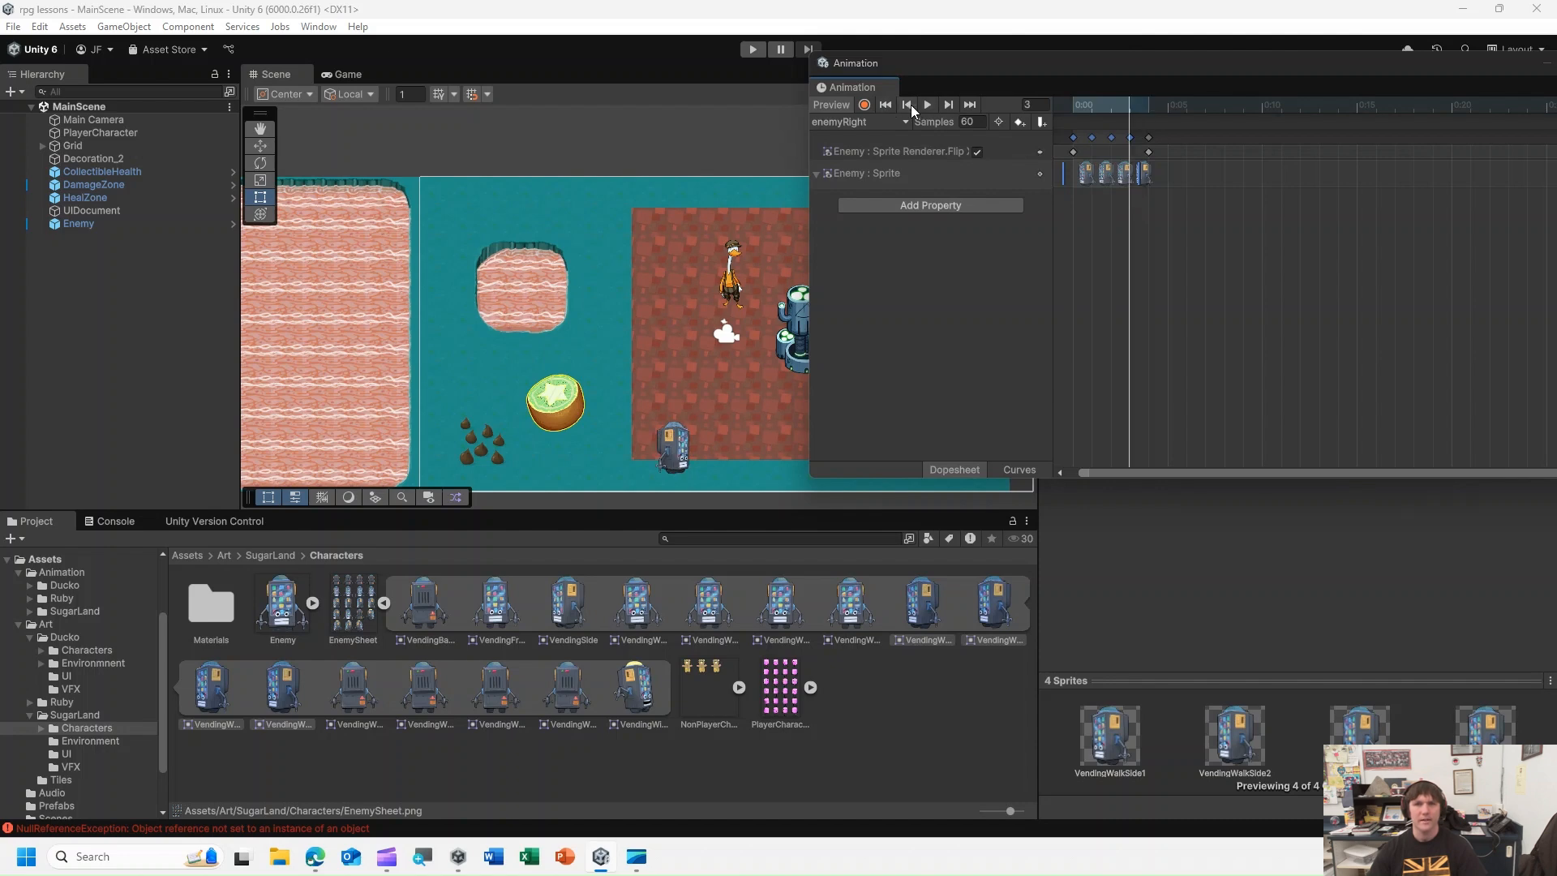
{"action": "left_click", "coordinate": [908, 105]}
{"action": "left_click", "coordinate": [909, 105]}
{"action": "left_click", "coordinate": [908, 105]}
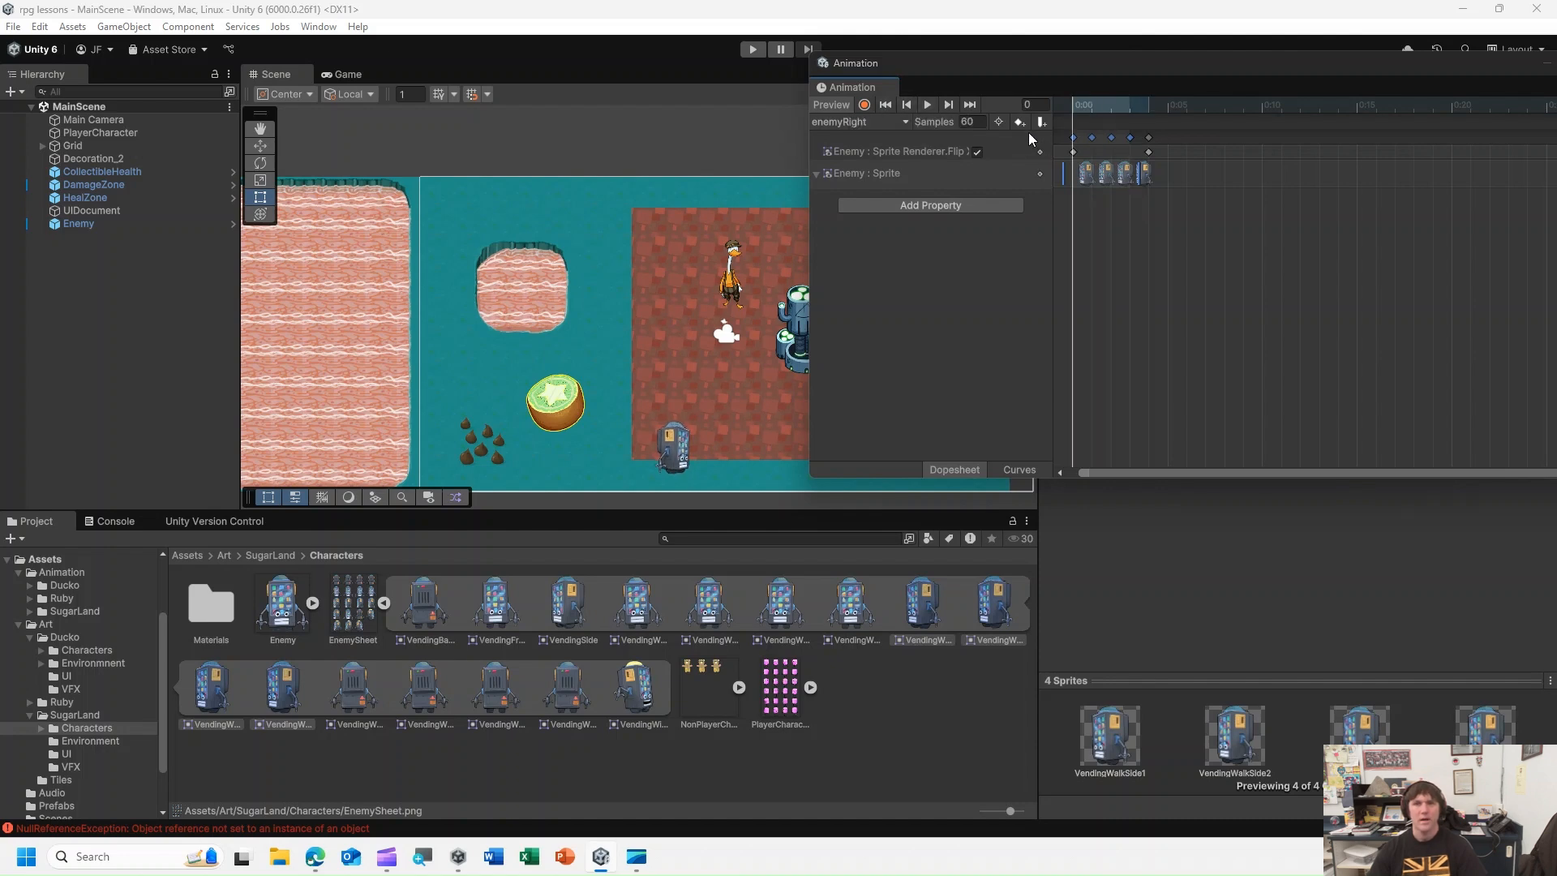
Set the enemyRight sample rate to 4 and preview the flipped walk animation.
{"action": "left_click", "coordinate": [971, 123]}
{"action": "type", "text": "4"}
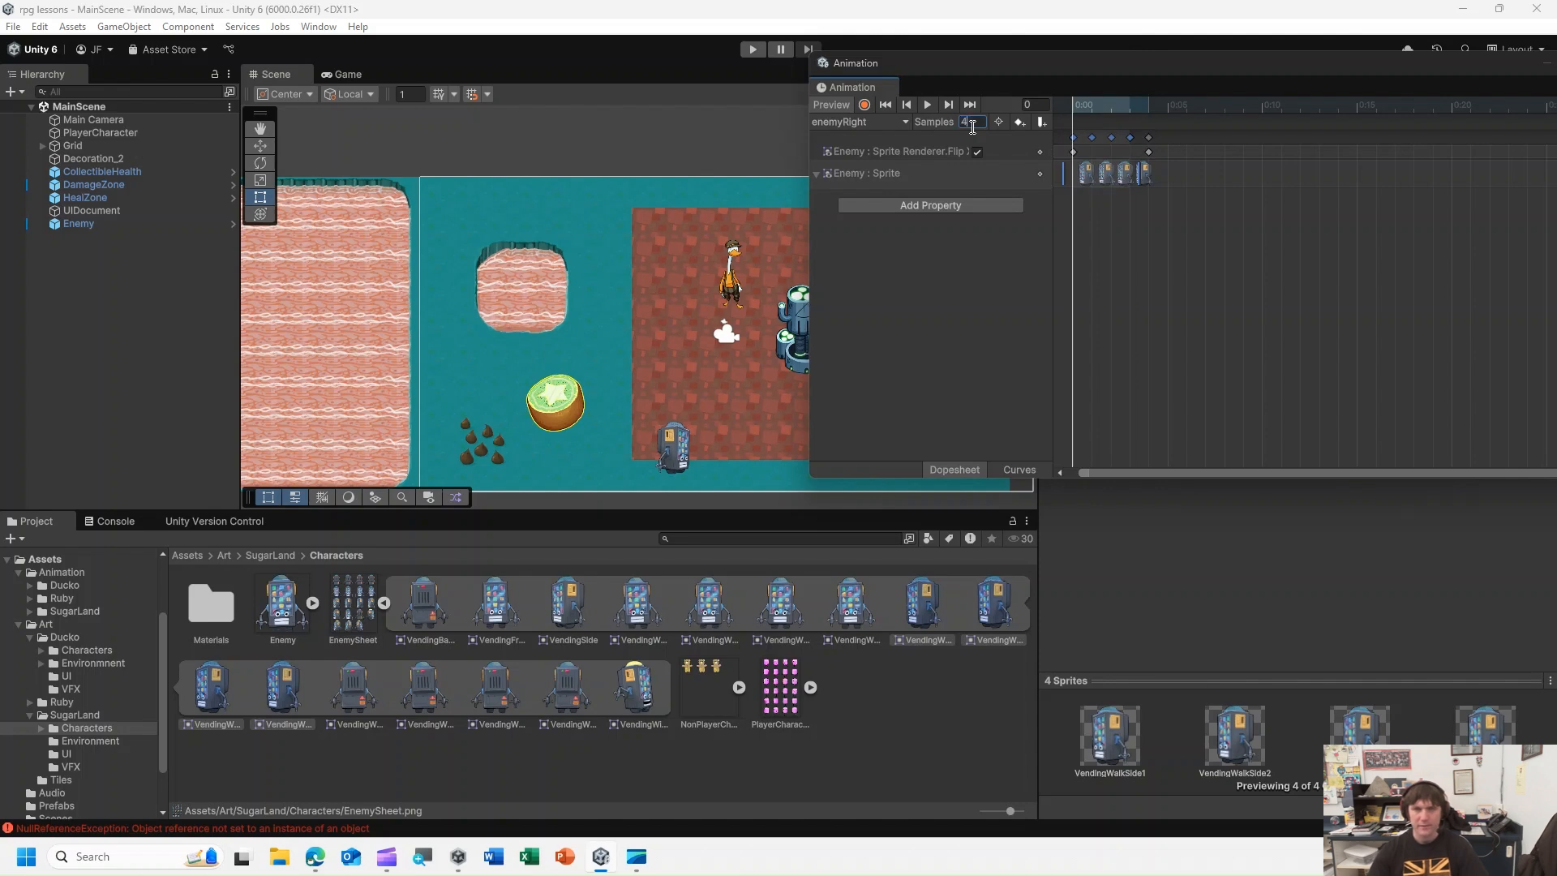
{"action": "key", "text": "Return"}
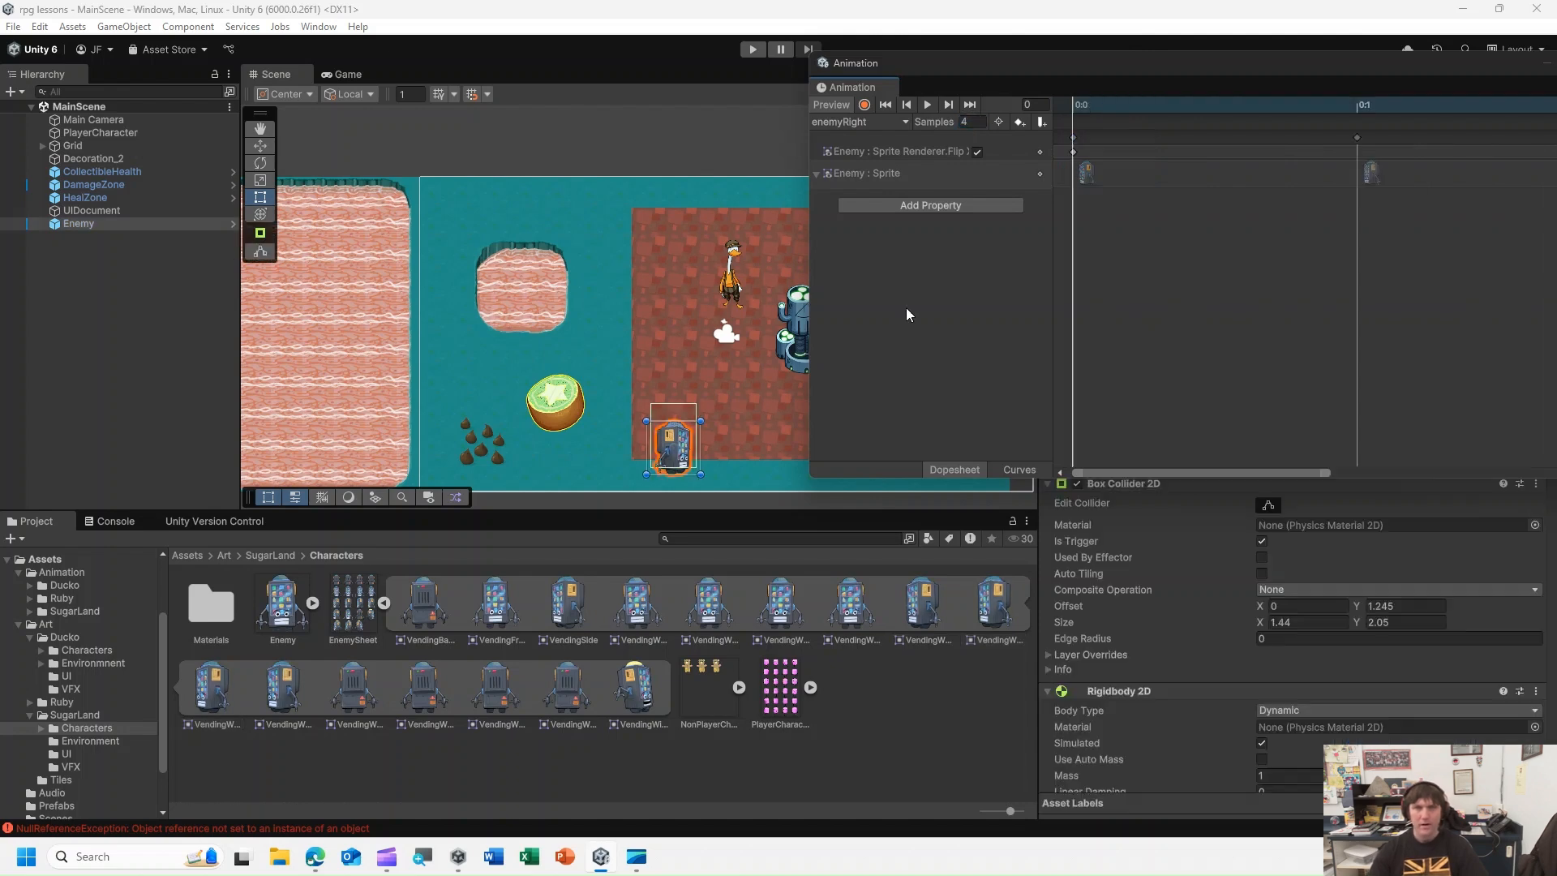
{"action": "left_click", "coordinate": [927, 104]}
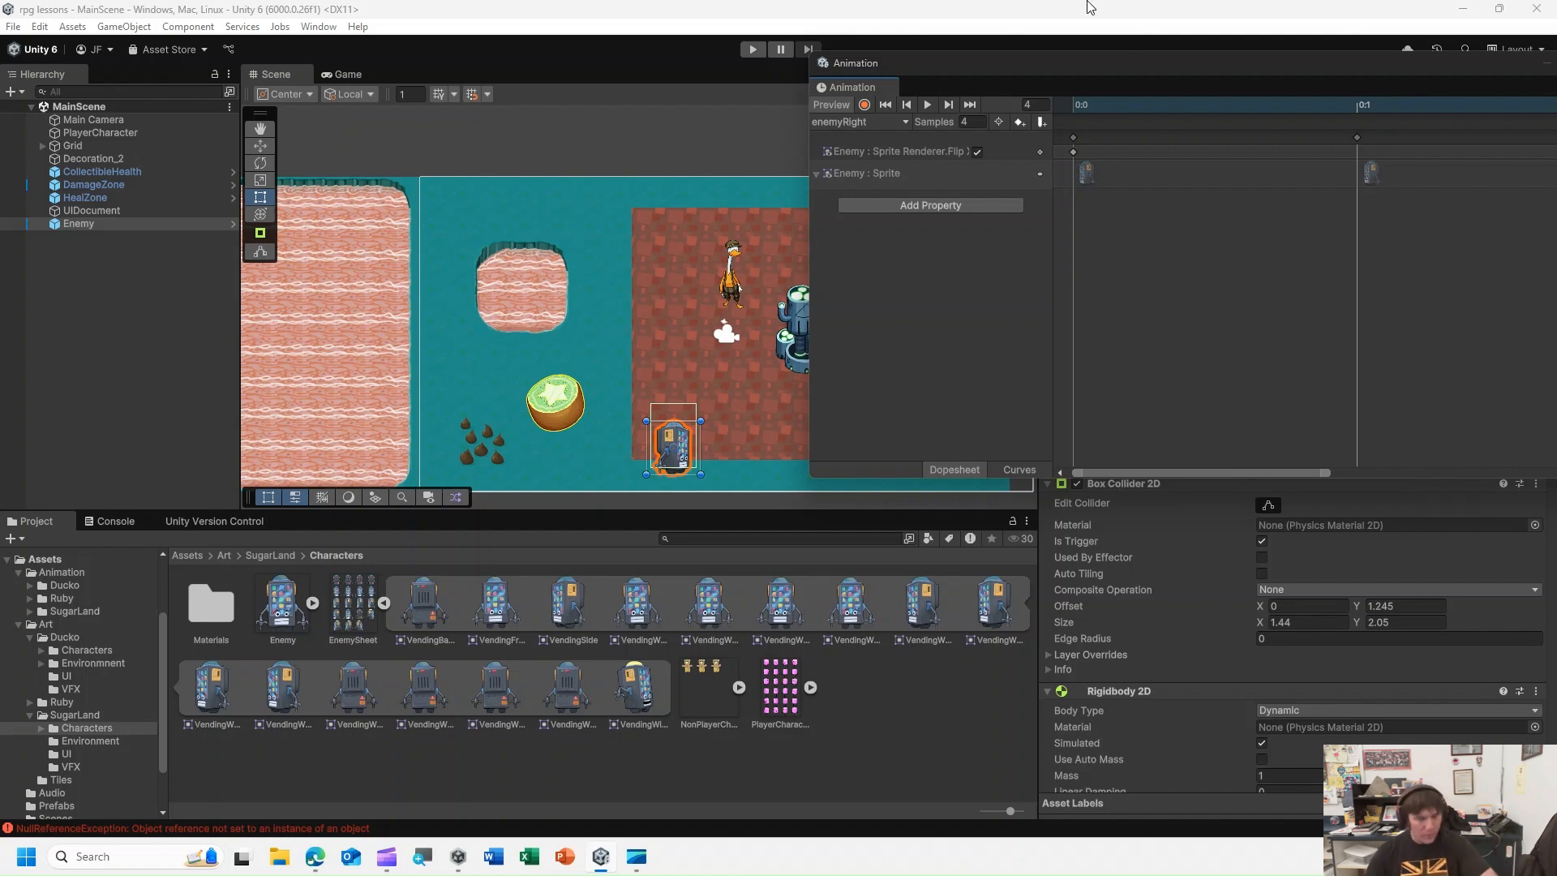
Create a new animation clip for the Enemy object, named enemyUp, and save it in the Assets/Animation folder.
{"action": "left_click", "coordinate": [856, 121]}
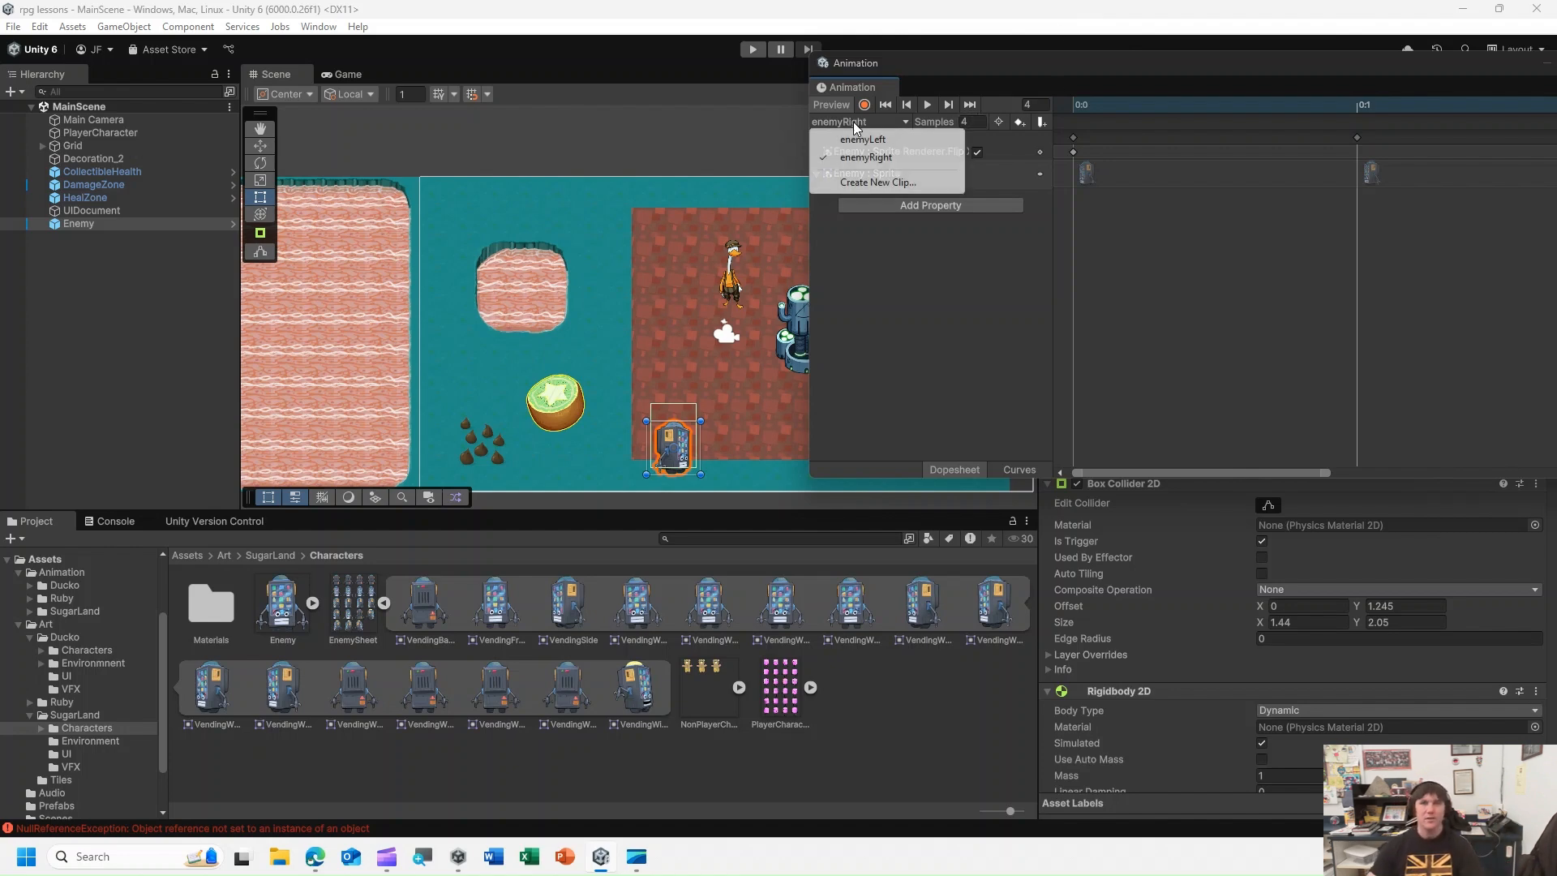
{"action": "left_click", "coordinate": [876, 183]}
{"action": "type", "text": "ene"}
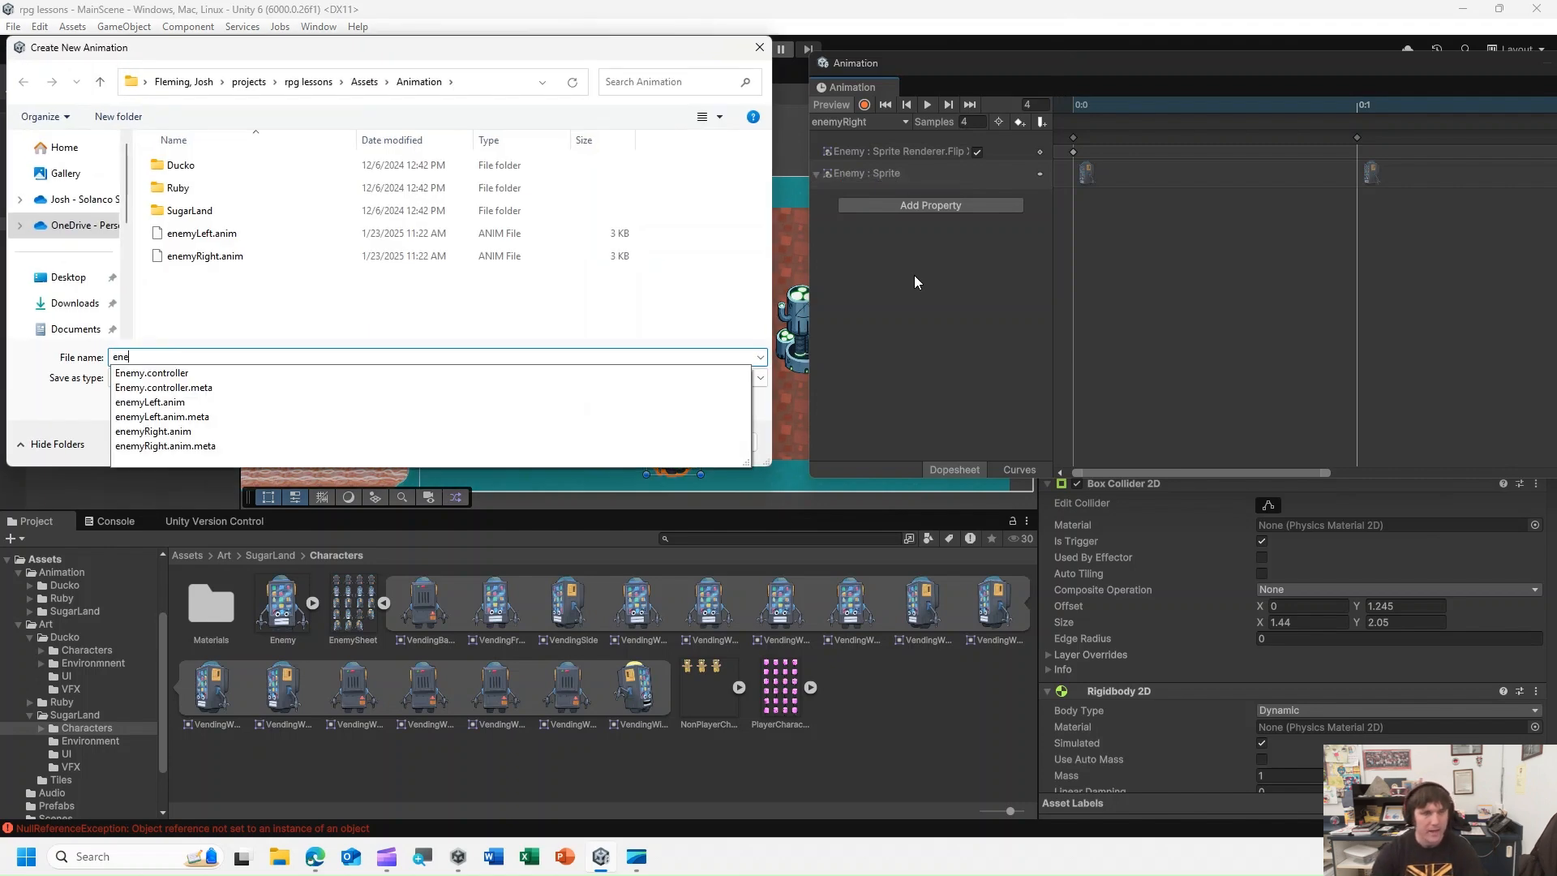
{"action": "type", "text": "myUp"}
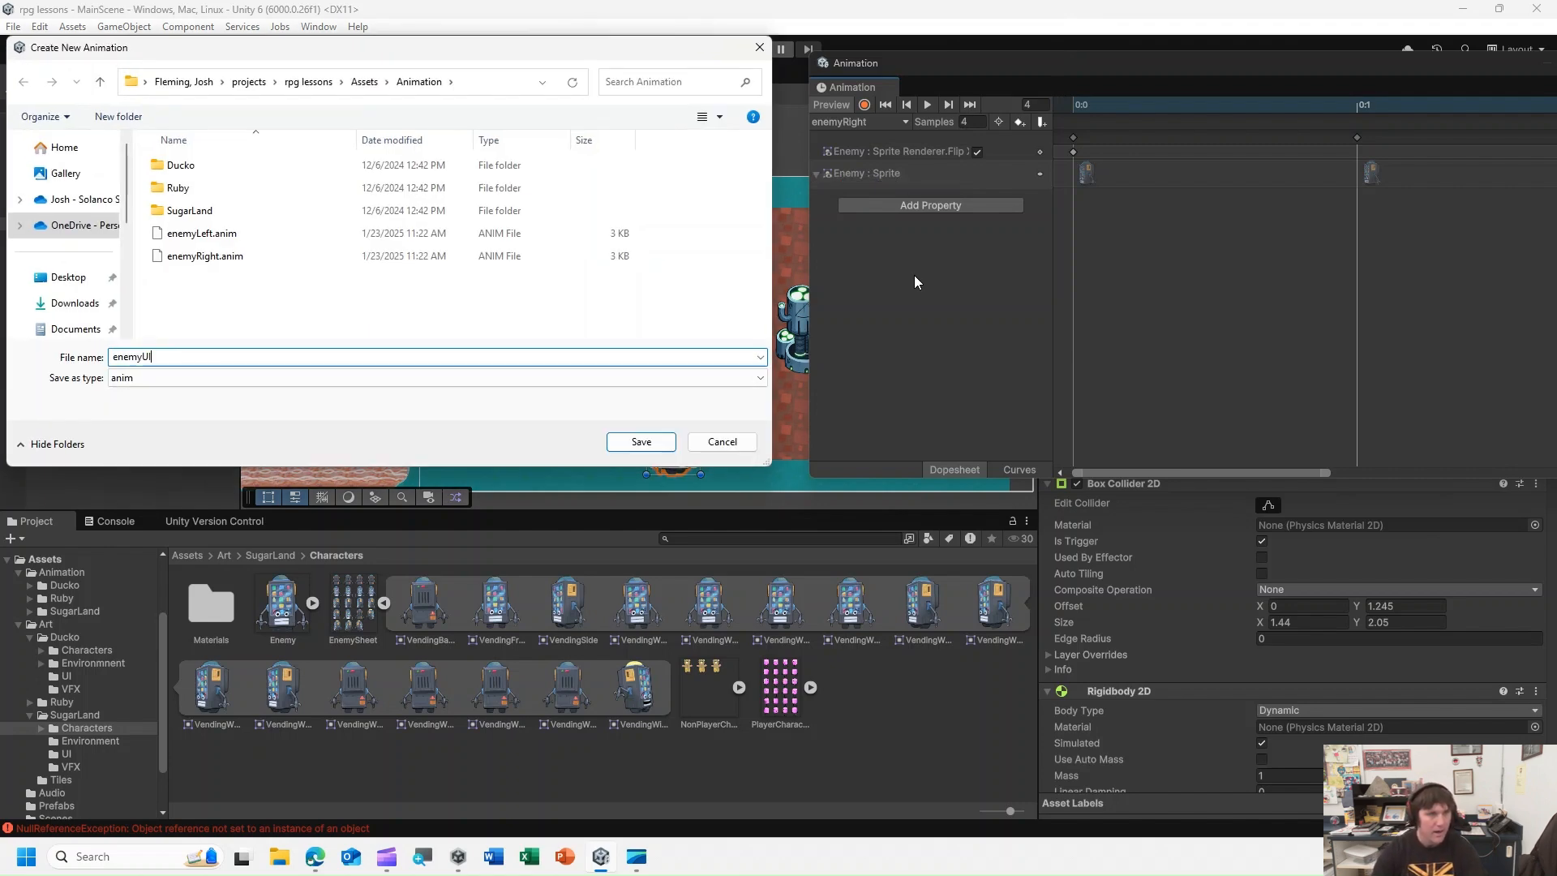
{"action": "left_click", "coordinate": [641, 442]}
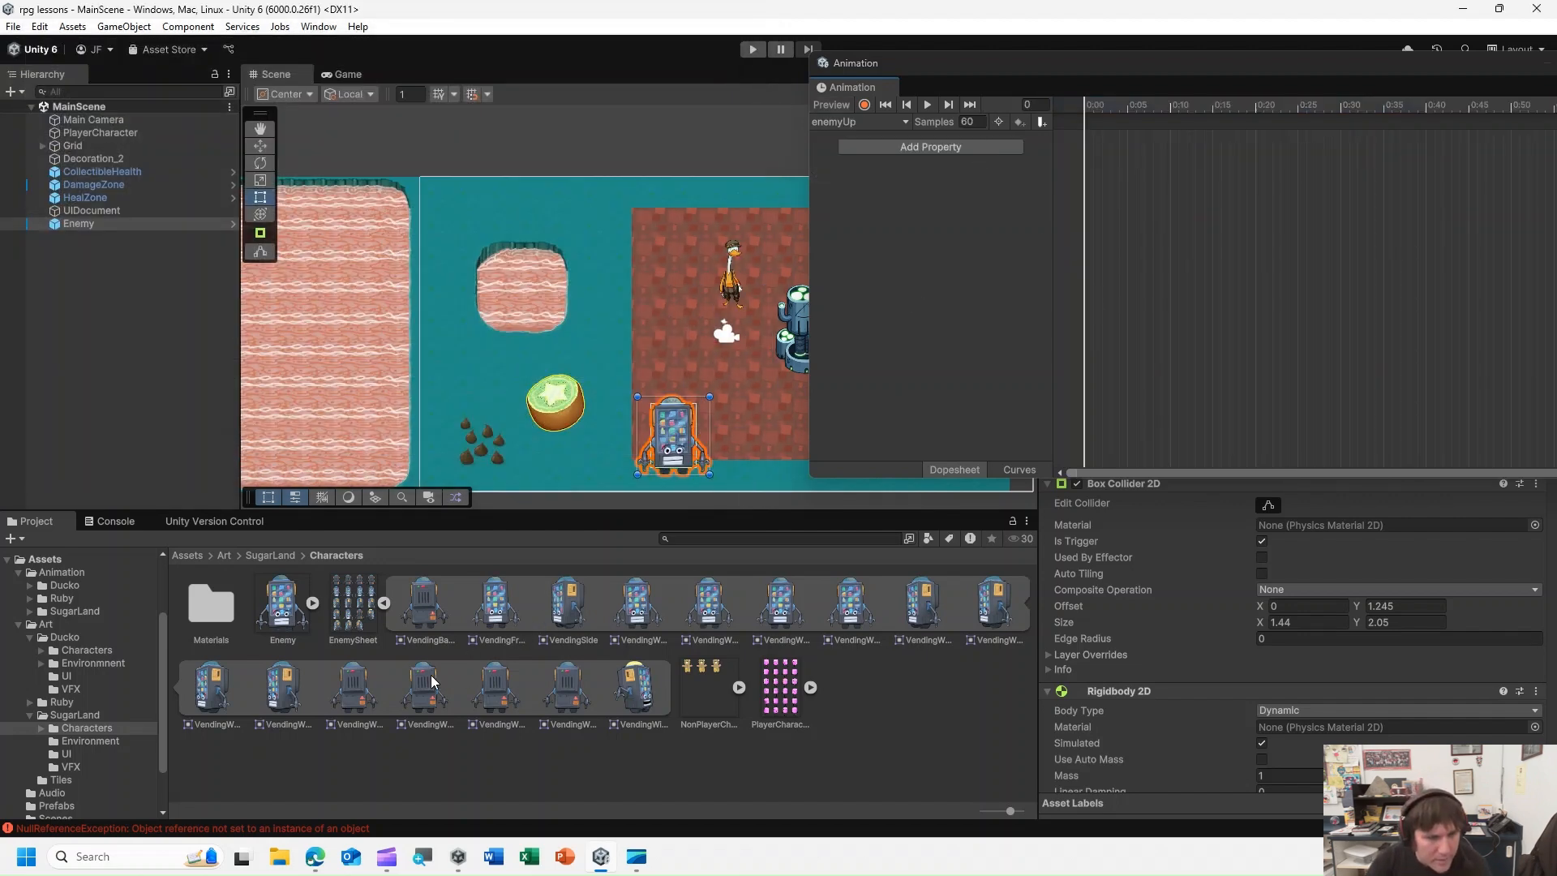
Add the four VendingWalkUp sprites as keyframes at the start of the enemyUp clip.
{"action": "left_click", "coordinate": [361, 701]}
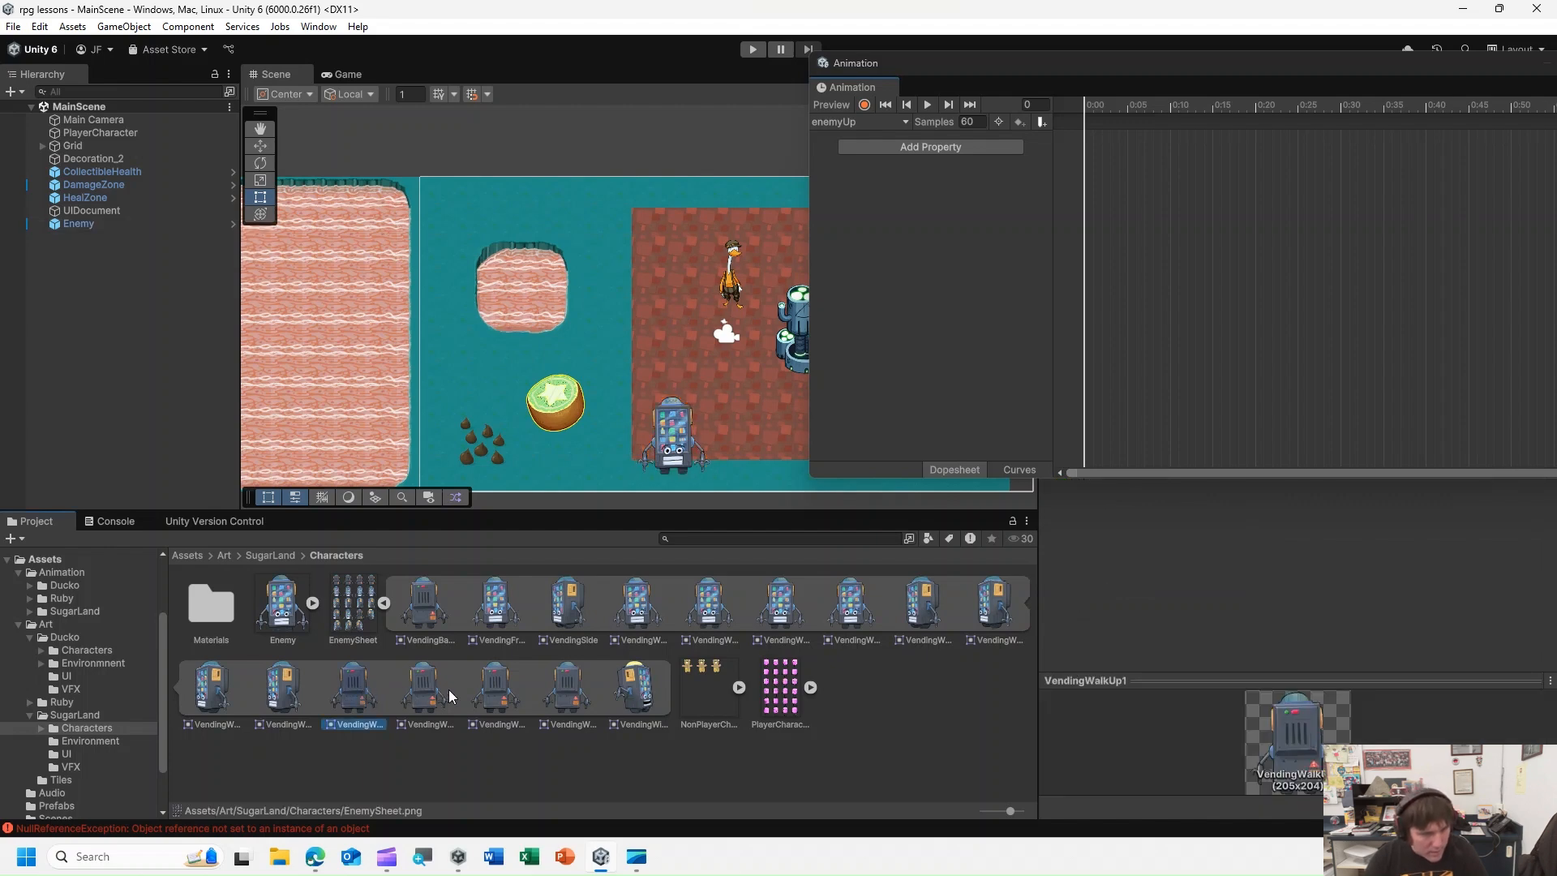
{"action": "left_click", "coordinate": [423, 701], "text": "ctrl"}
{"action": "left_click", "coordinate": [497, 700], "text": "ctrl"}
{"action": "left_click", "coordinate": [568, 700], "text": "ctrl"}
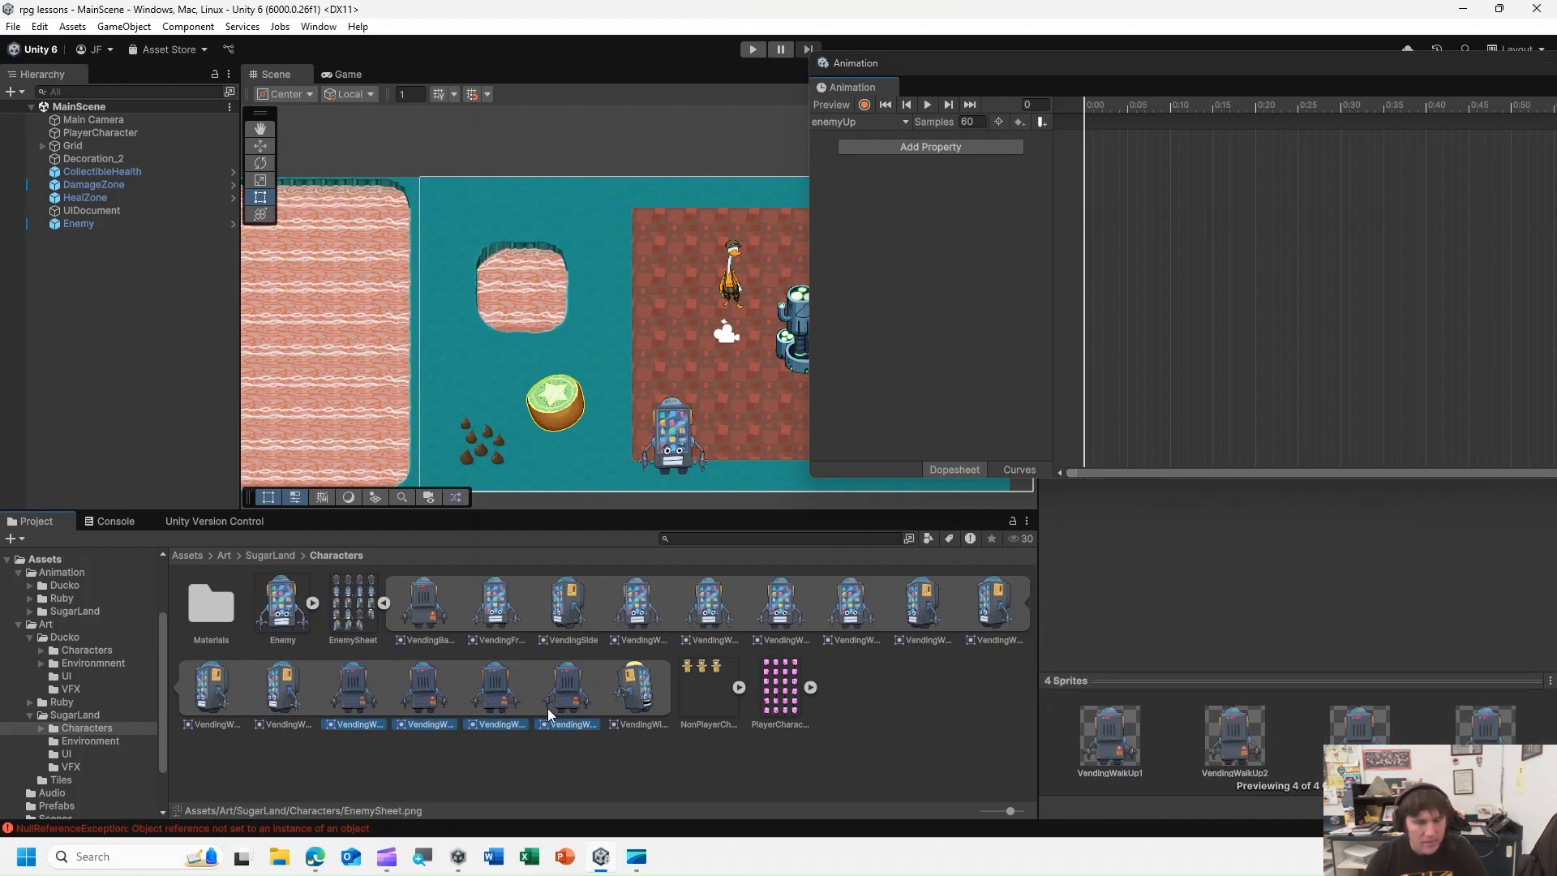
{"action": "left_click_drag", "start_coordinate": [548, 708], "coordinate": [1085, 179]}
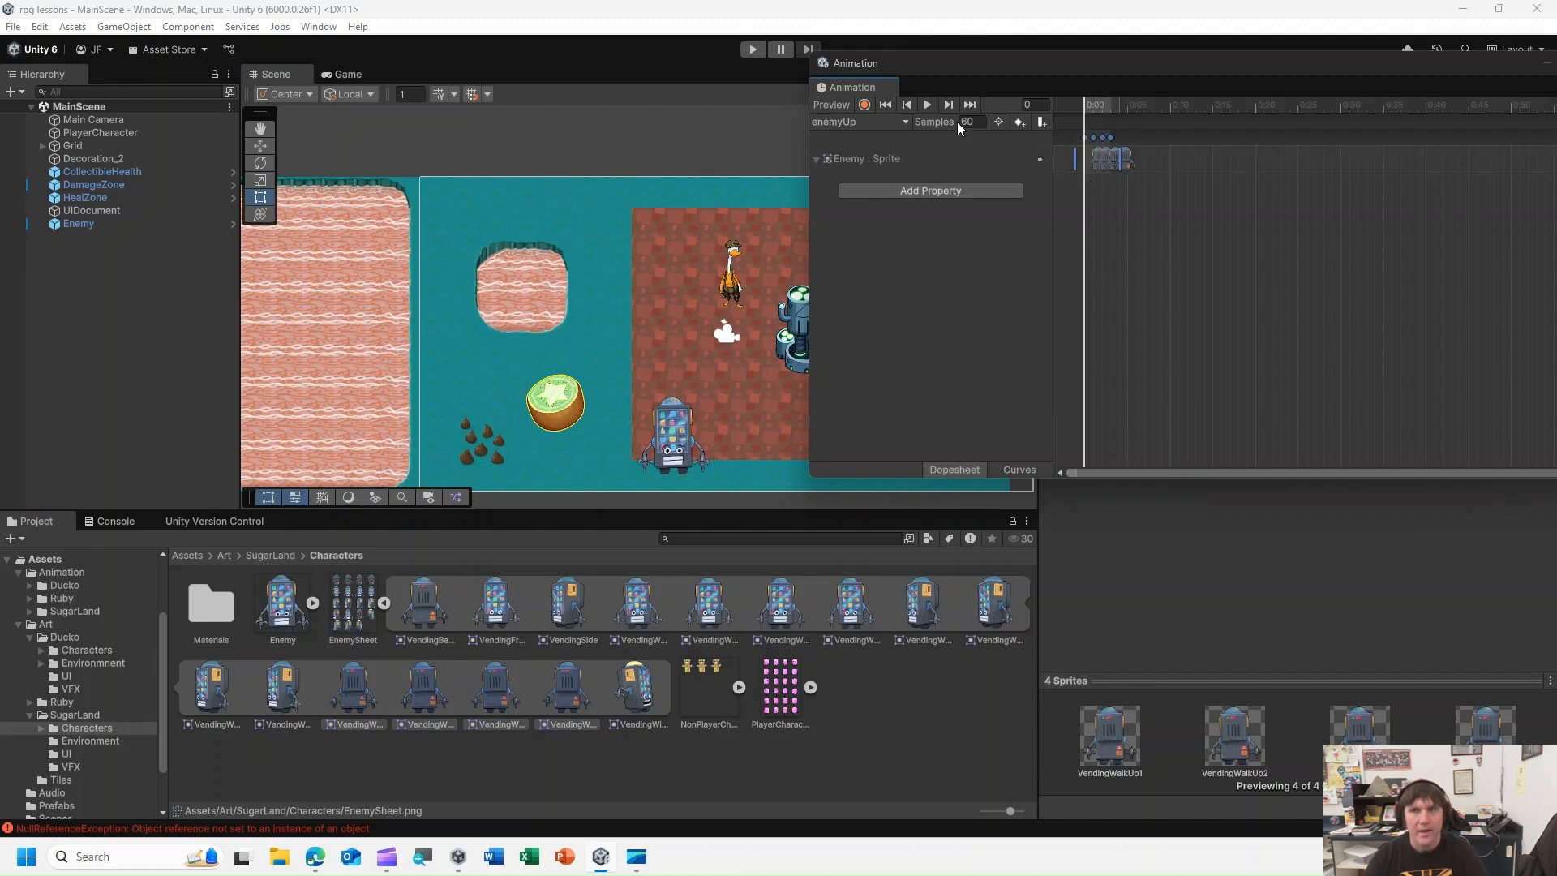
Set the enemyUp sample rate to 4 and preview the upward walk animation.
{"action": "type", "text": "4"}
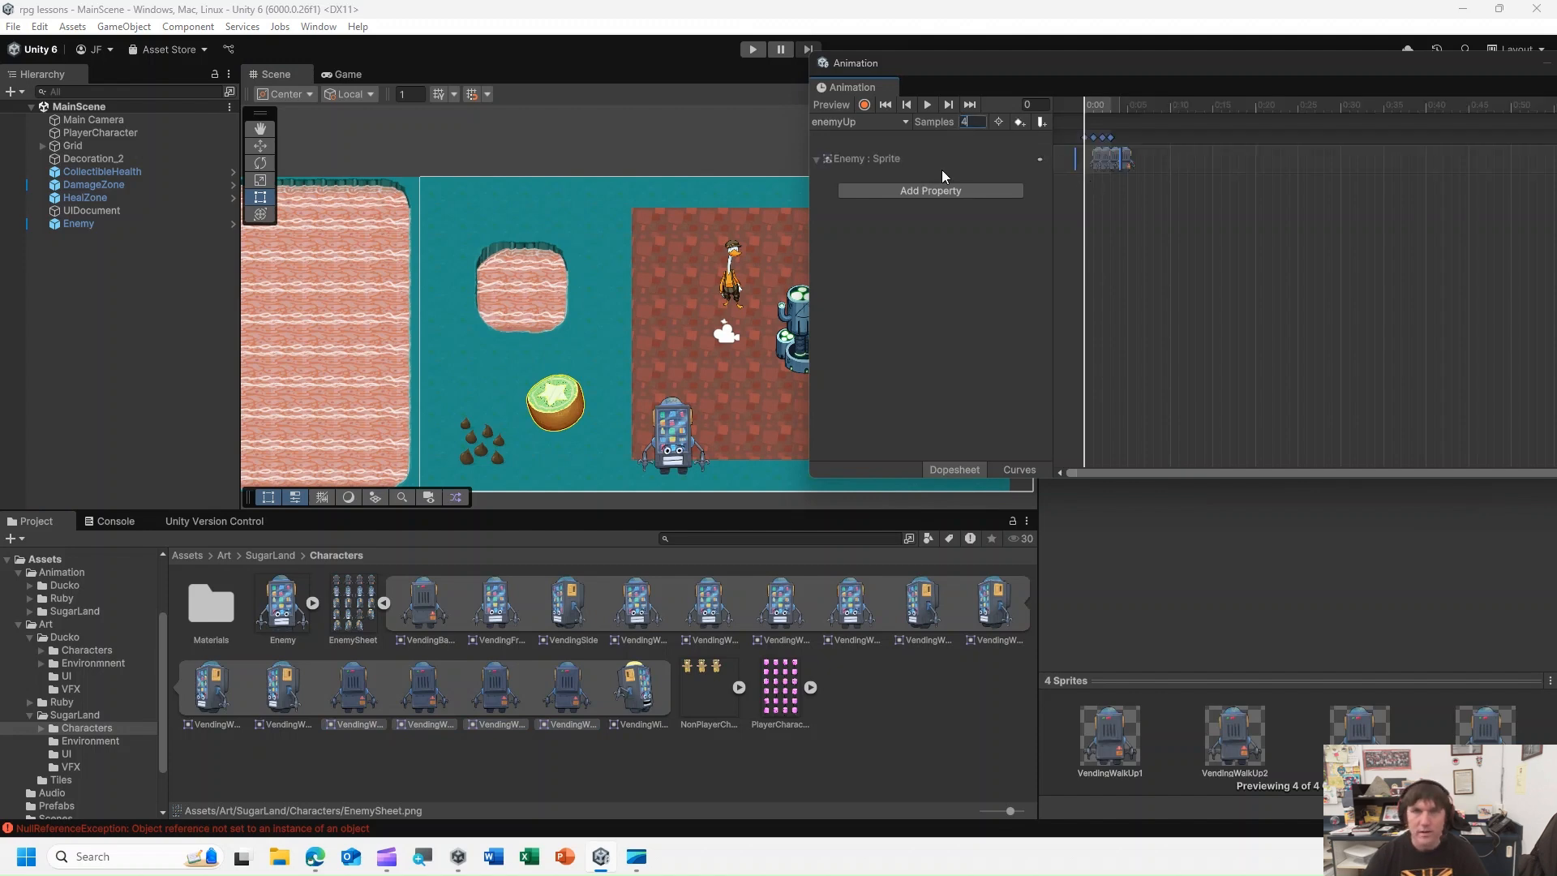
{"action": "key", "text": "Return"}
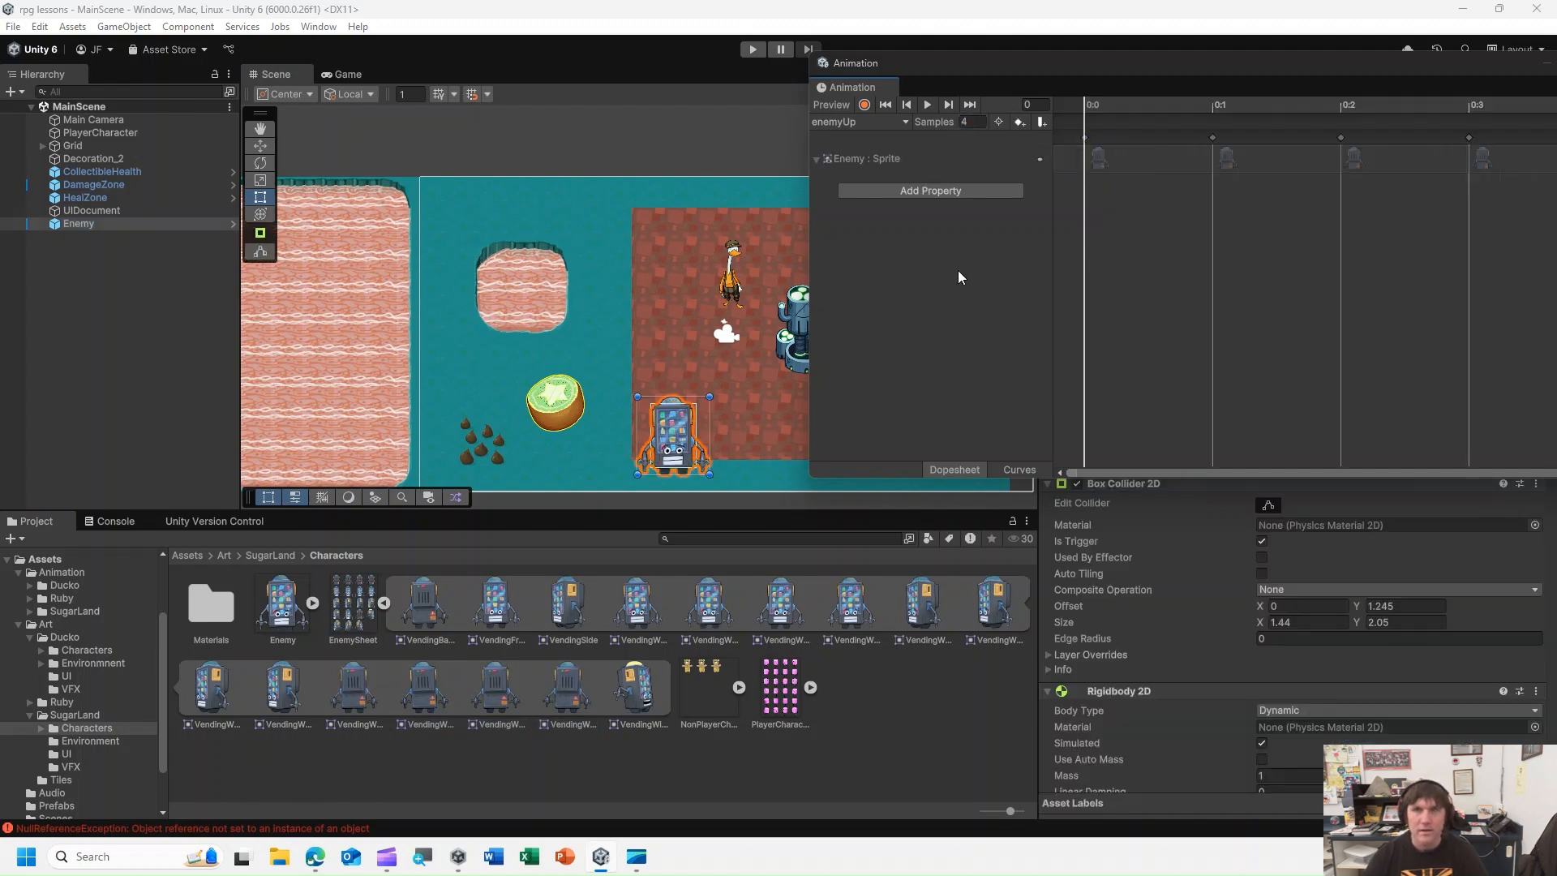
{"action": "left_click", "coordinate": [933, 105]}
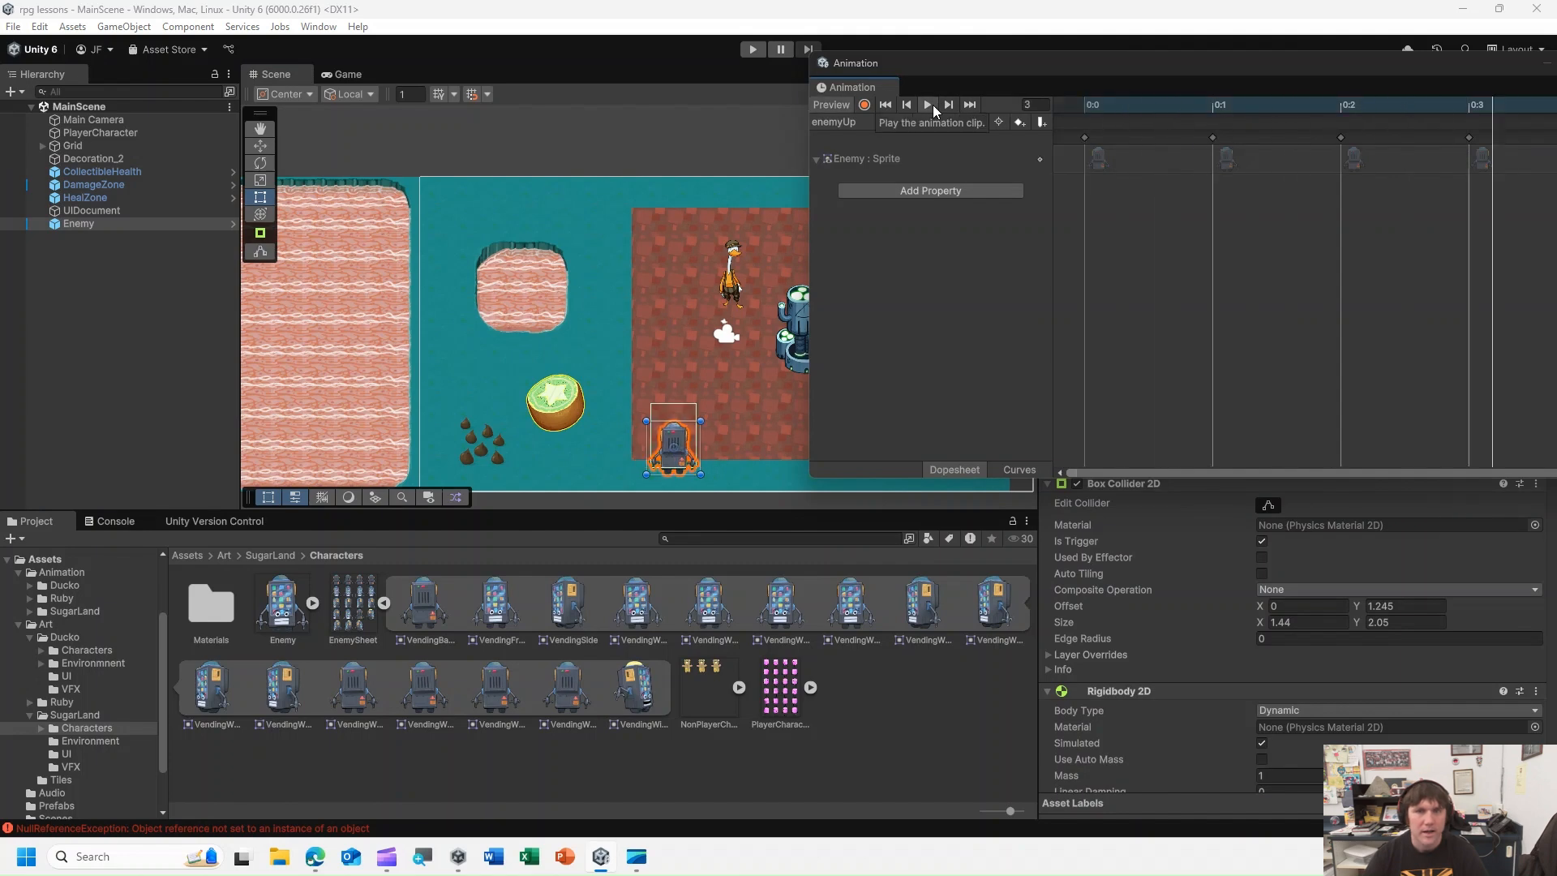
Create a new animation clip for the Enemy object, named enemyDown, and save it in the Assets/Animation folder.
{"action": "left_click", "coordinate": [879, 122]}
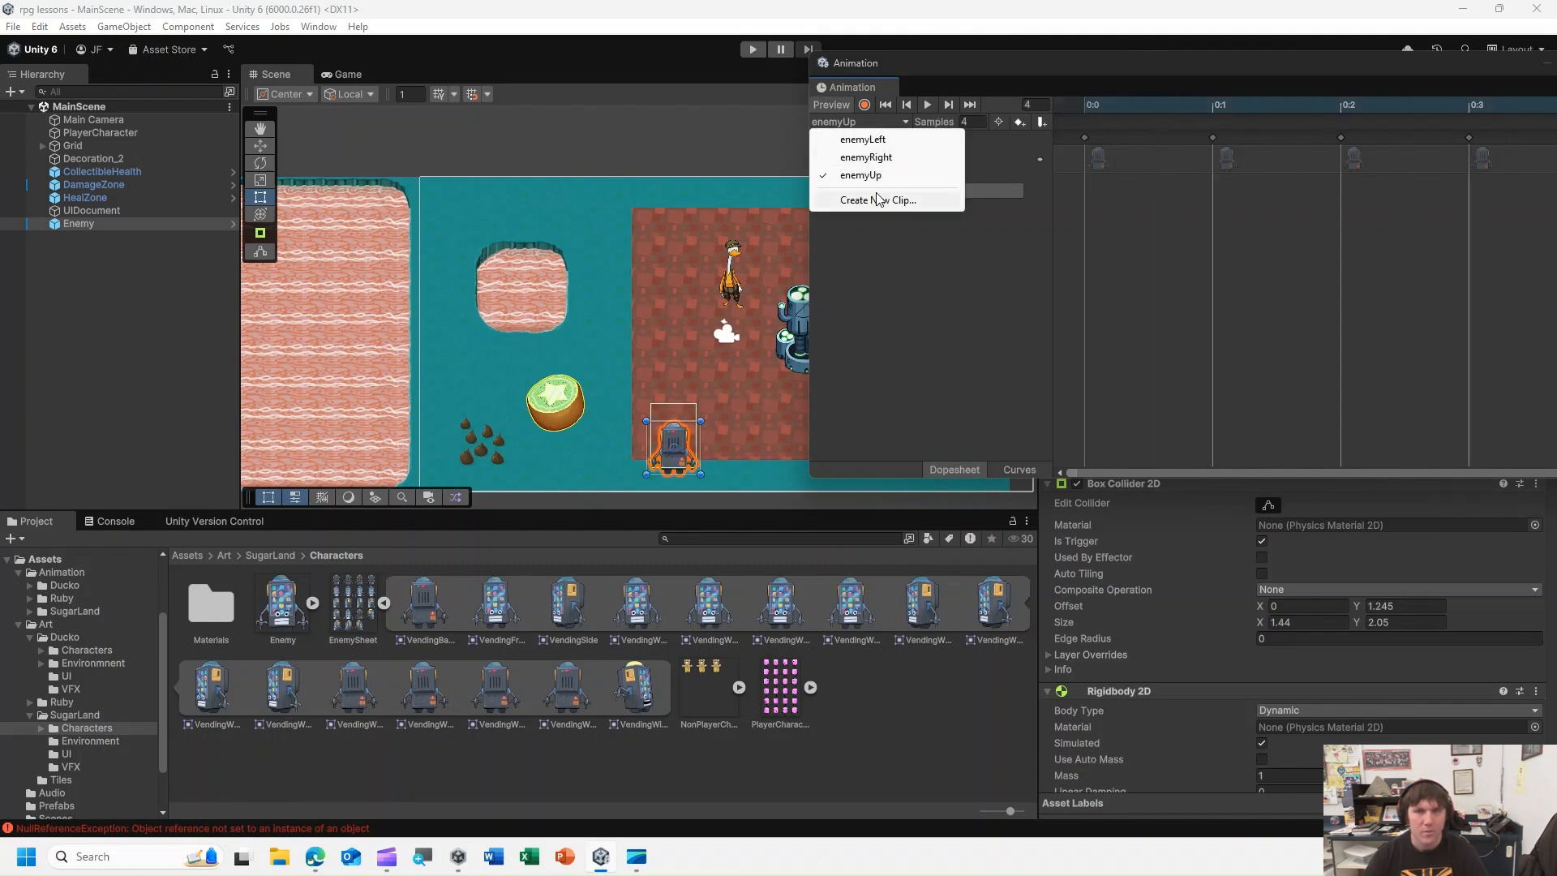
{"action": "left_click", "coordinate": [897, 199]}
{"action": "type", "text": "enemyDown"}
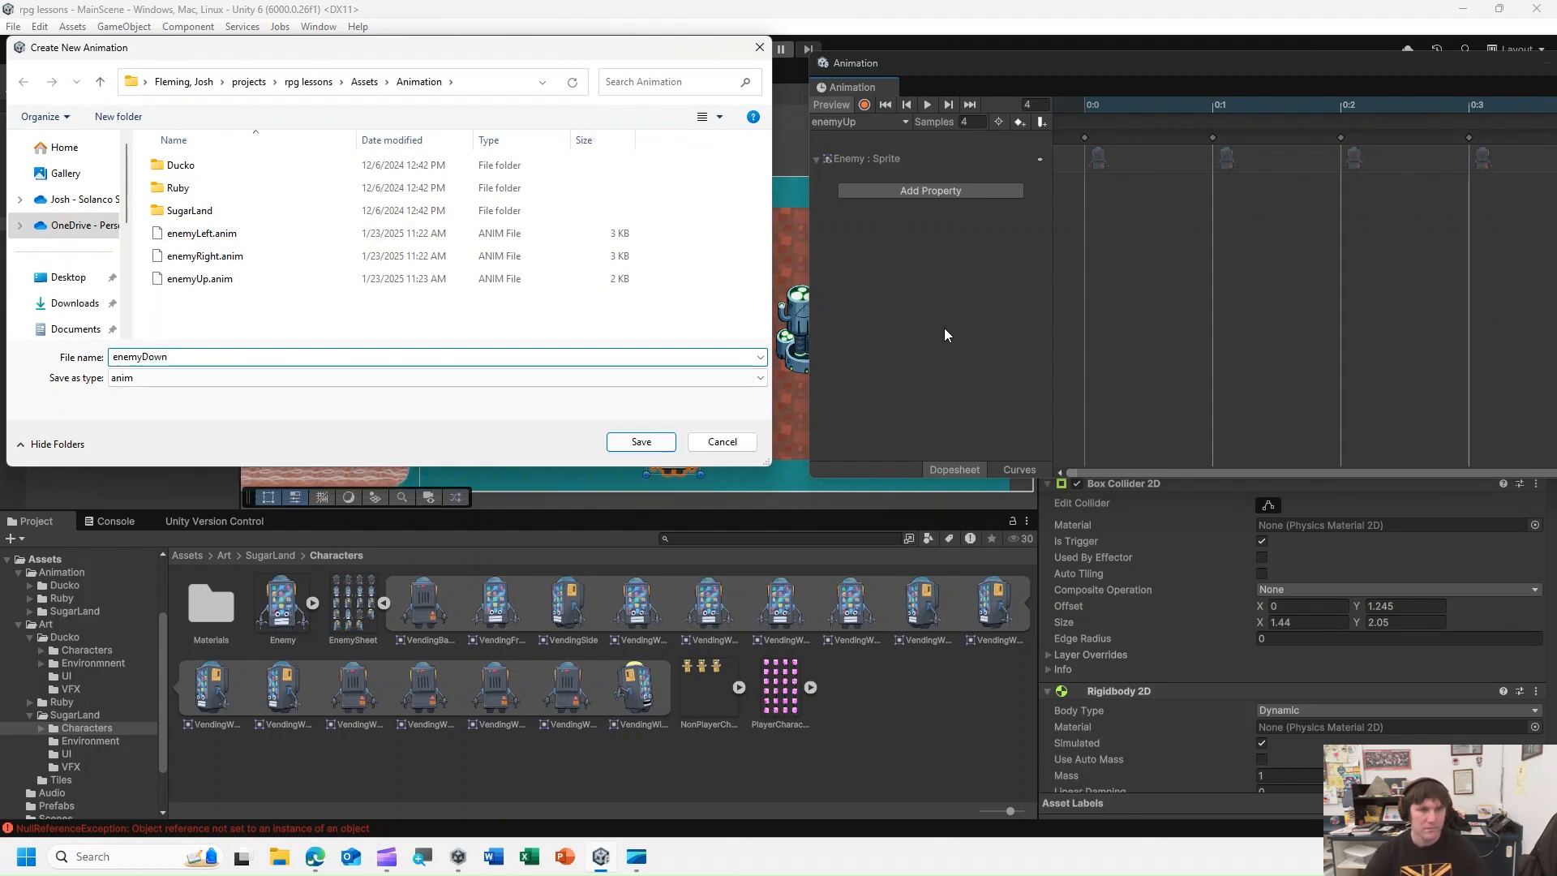
{"action": "left_click", "coordinate": [639, 443]}
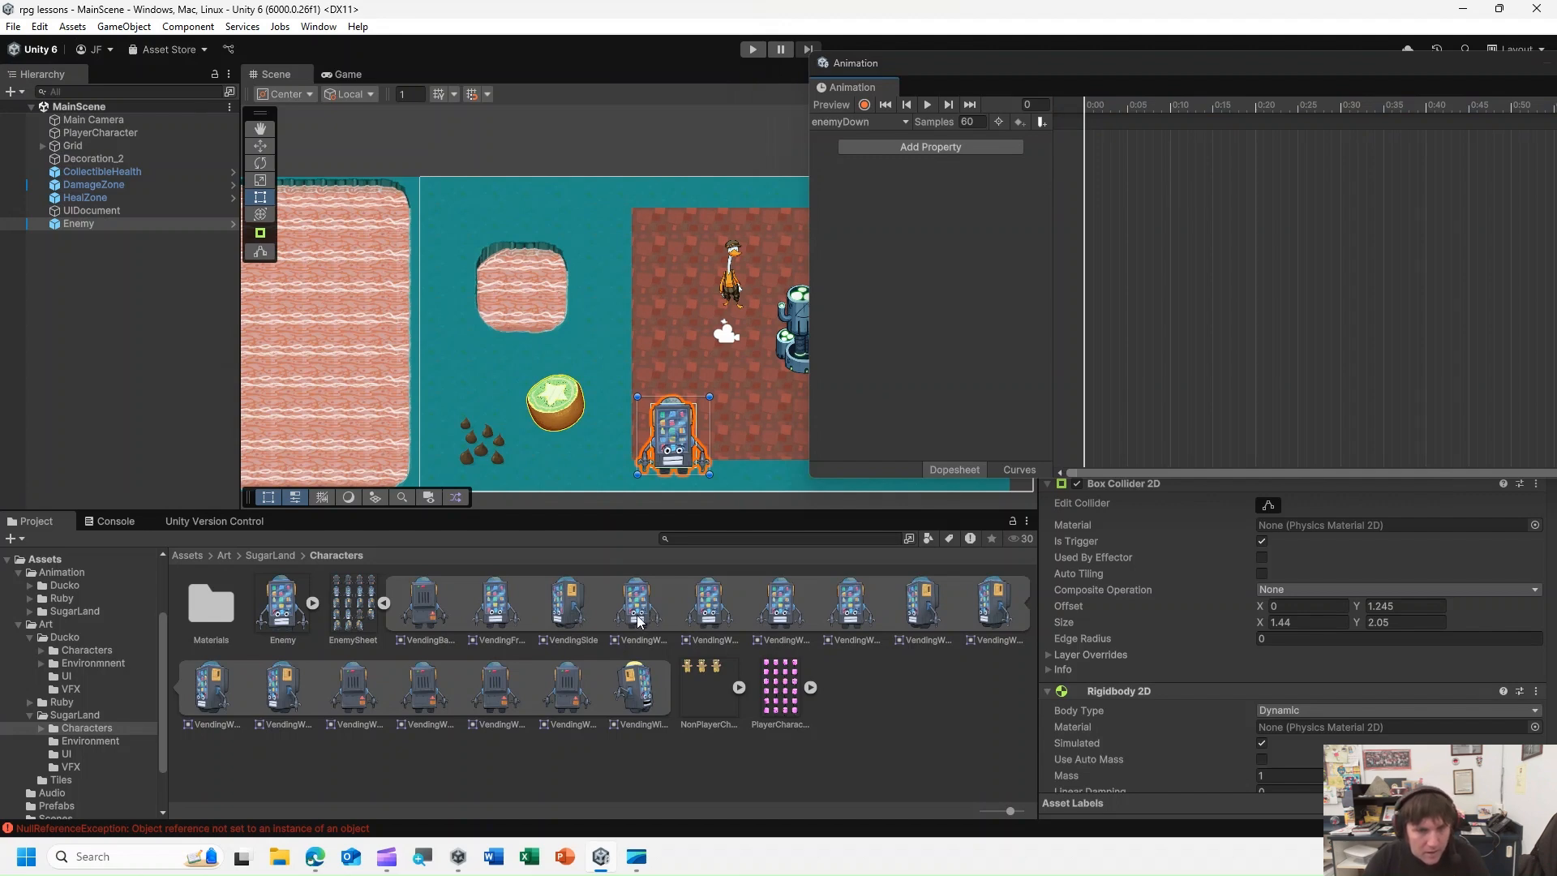
Add the four VendingWalkDown sprites as keyframes at the start of the enemyDown clip.
{"action": "left_click", "coordinate": [637, 621]}
{"action": "left_click", "coordinate": [856, 619], "text": "shift"}
{"action": "left_click_drag", "start_coordinate": [867, 618], "coordinate": [1063, 197]}
Set the enemyDown sample rate to 4, preview the downward walk animation and stop playback.
{"action": "left_click", "coordinate": [967, 124]}
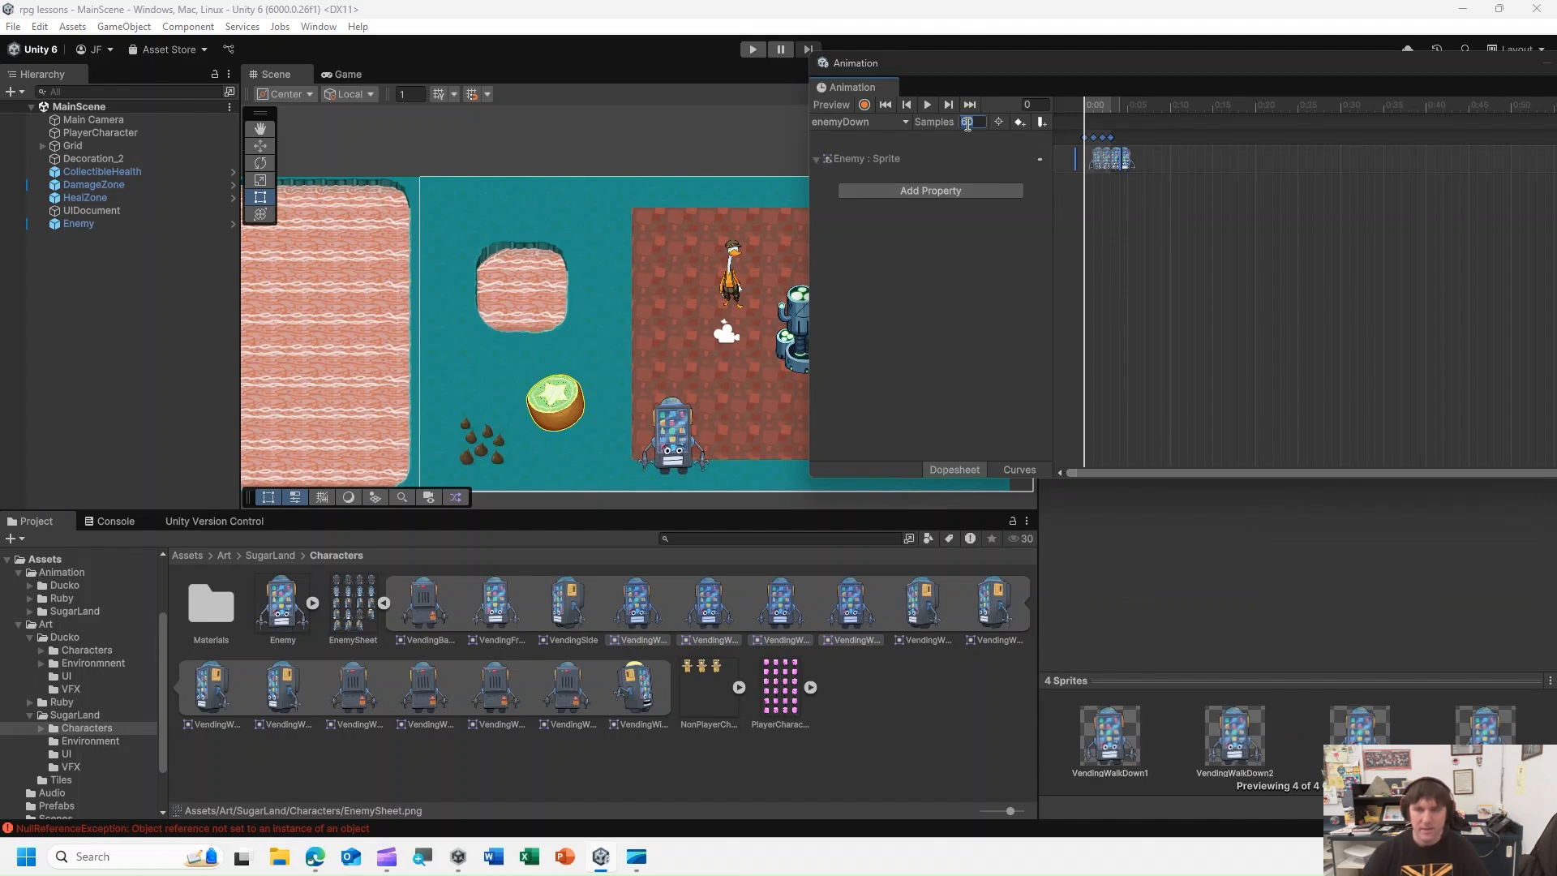
{"action": "type", "text": "4"}
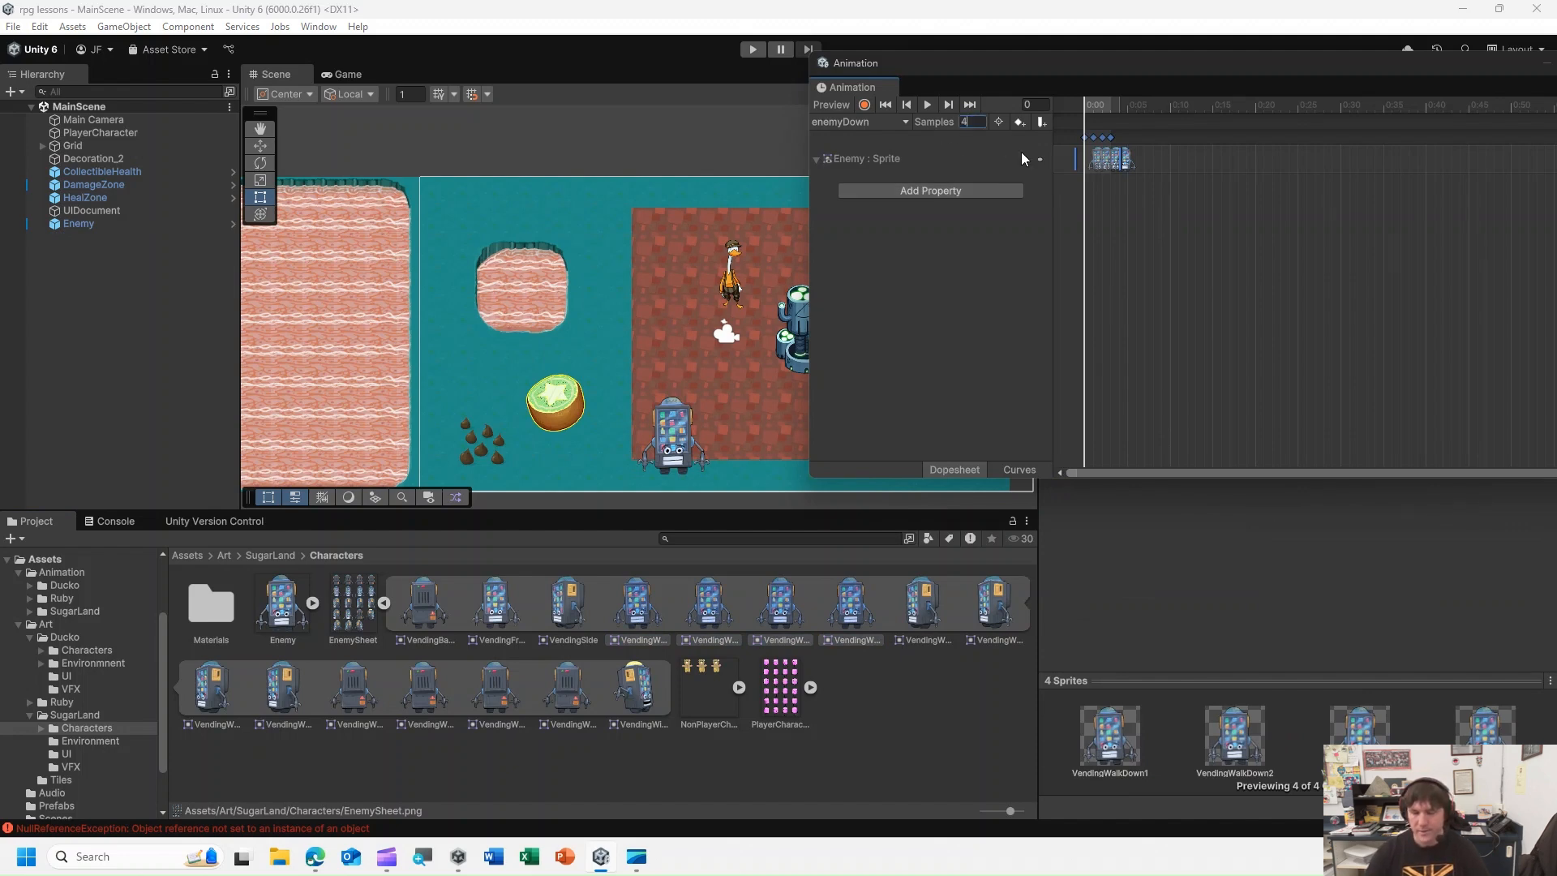
{"action": "left_click", "coordinate": [957, 281]}
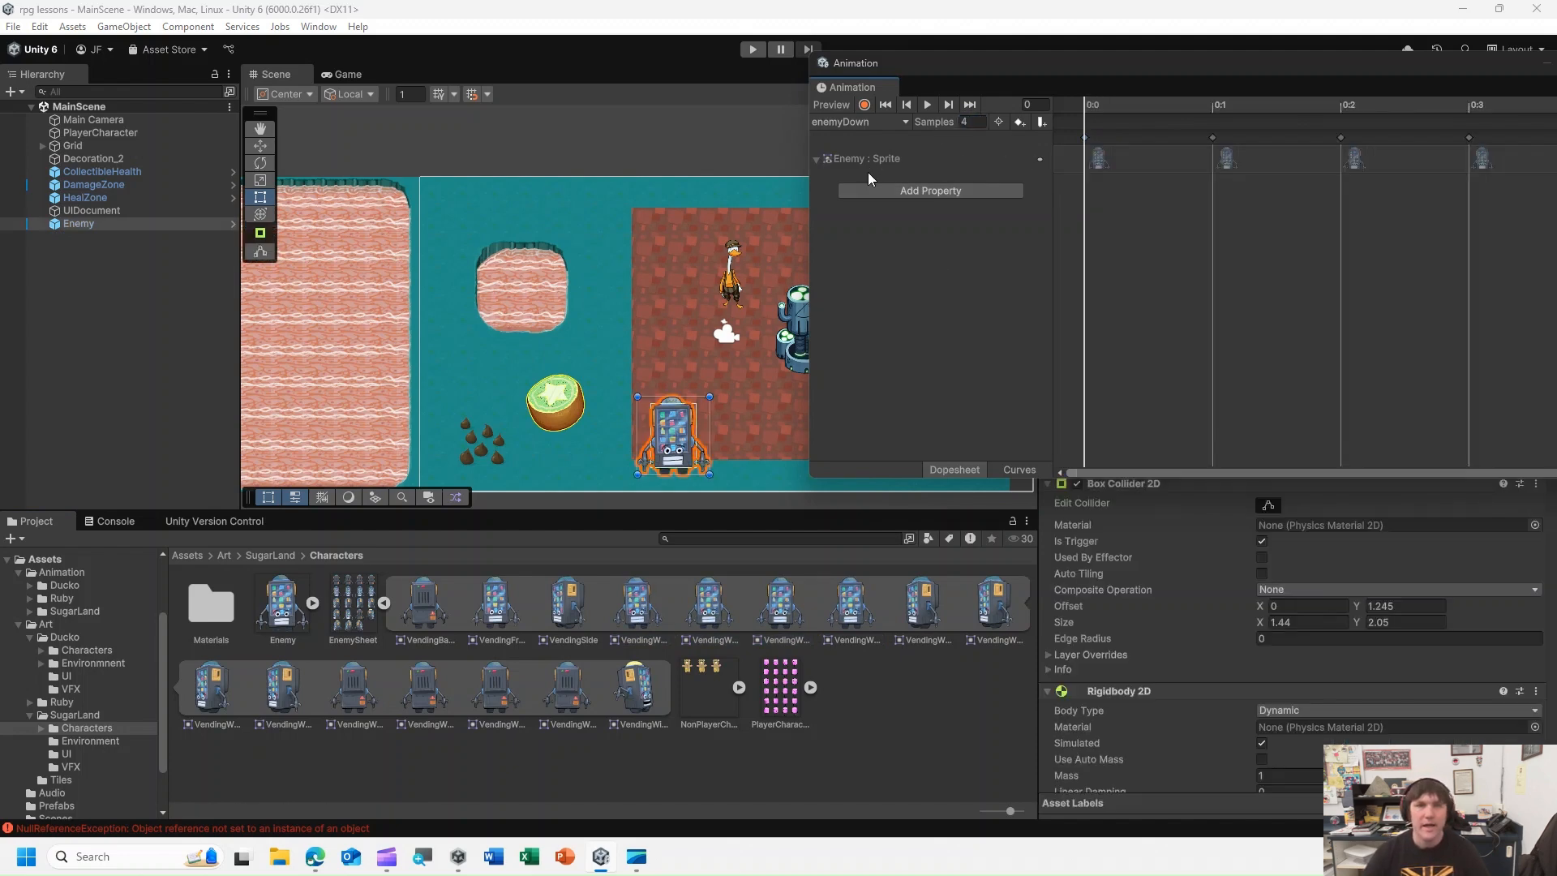
{"action": "left_click", "coordinate": [928, 104]}
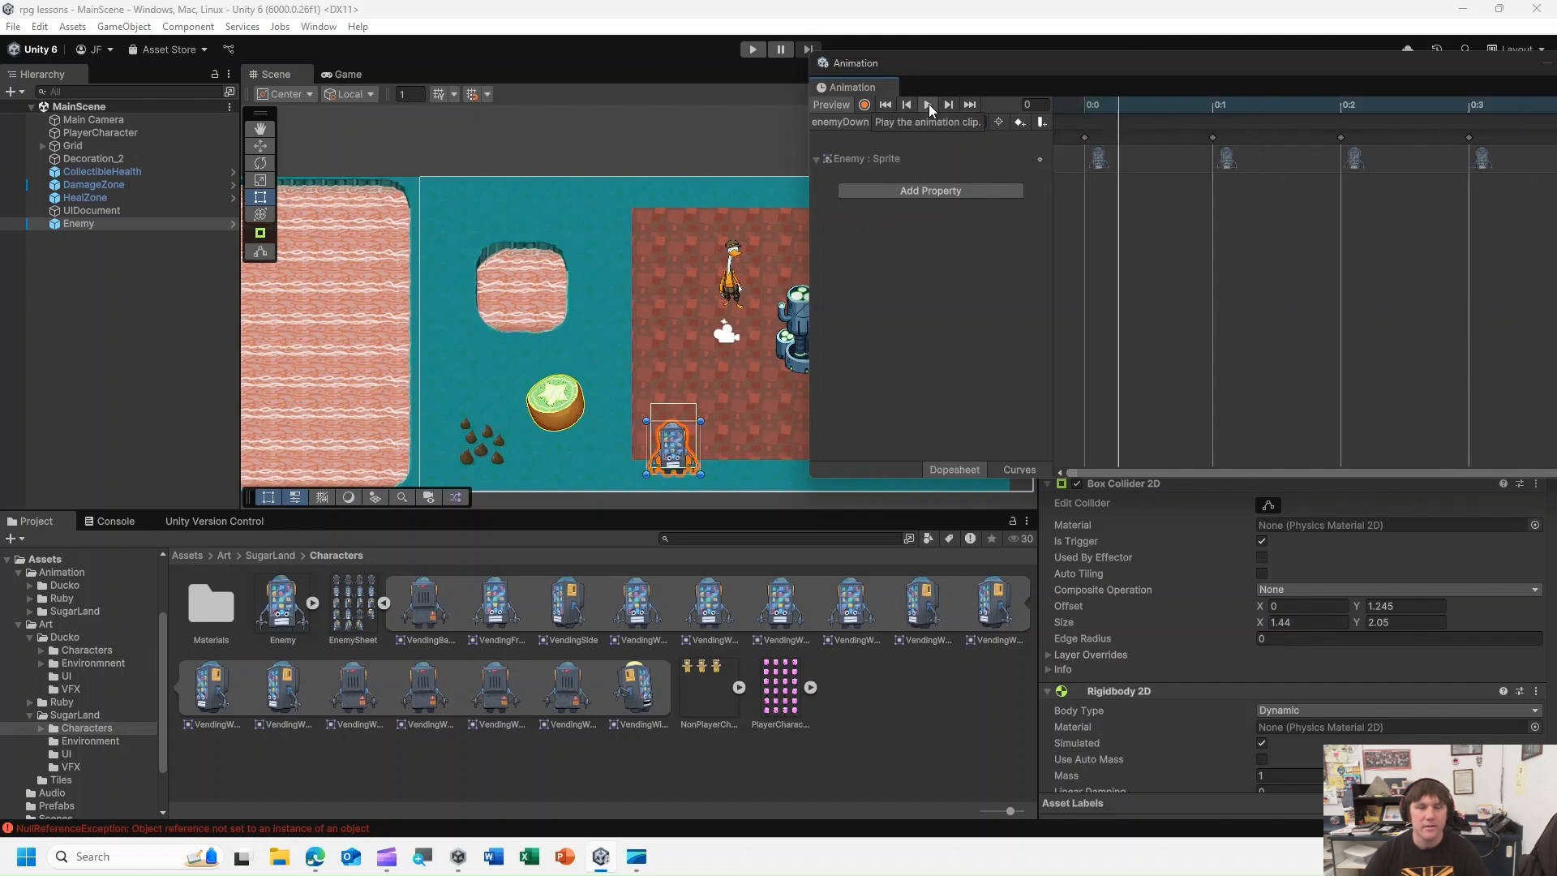
{"action": "left_click", "coordinate": [927, 104]}
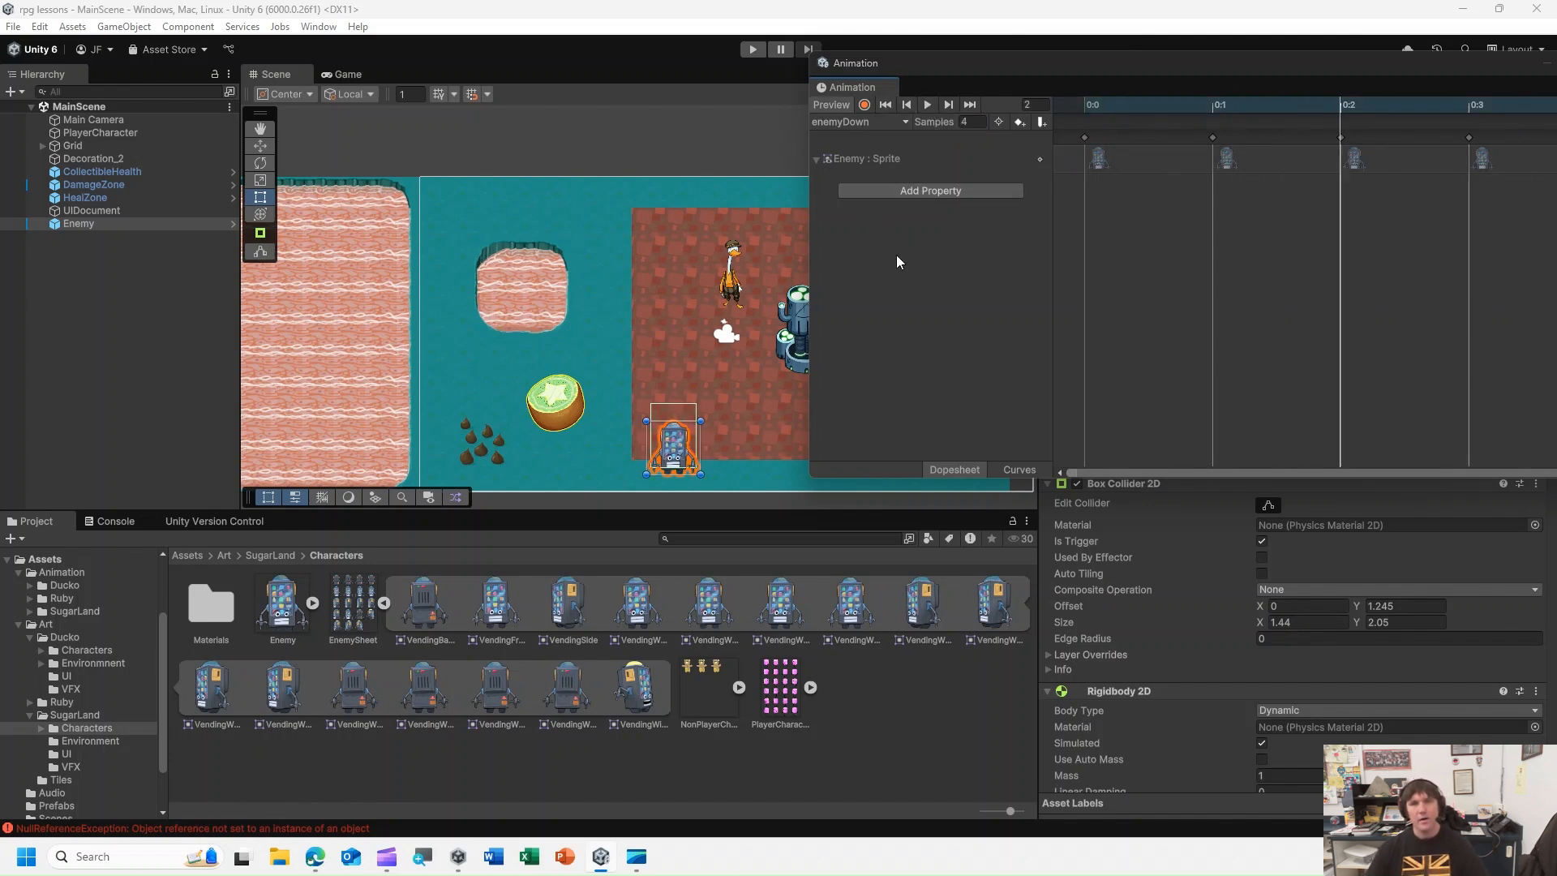